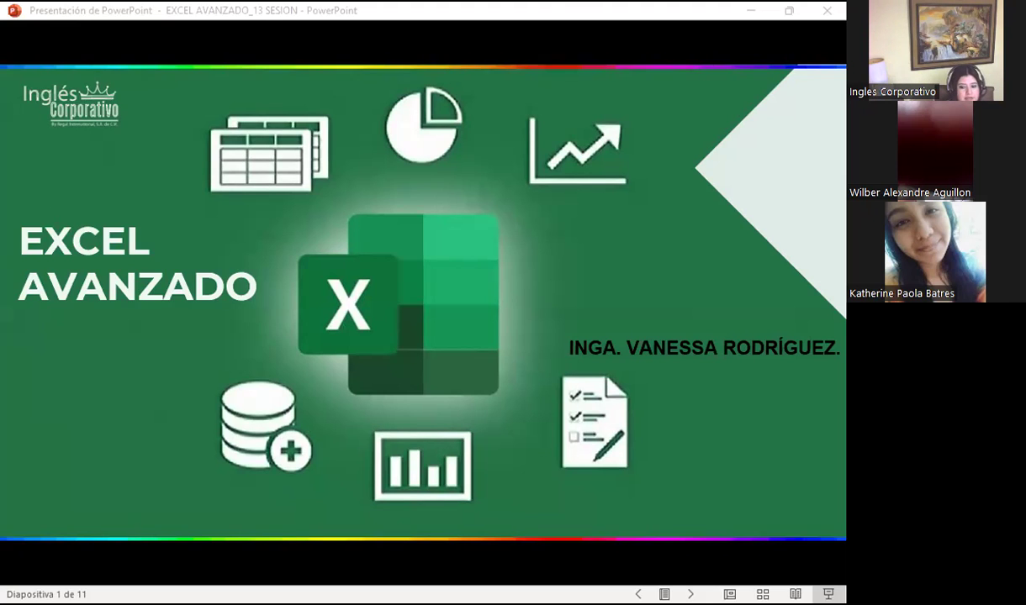
# Switch from the PowerPoint slideshow to the Firefox course outline page, with Sección 3 visible
pyautogui.hotkey('alt', 'Tab')
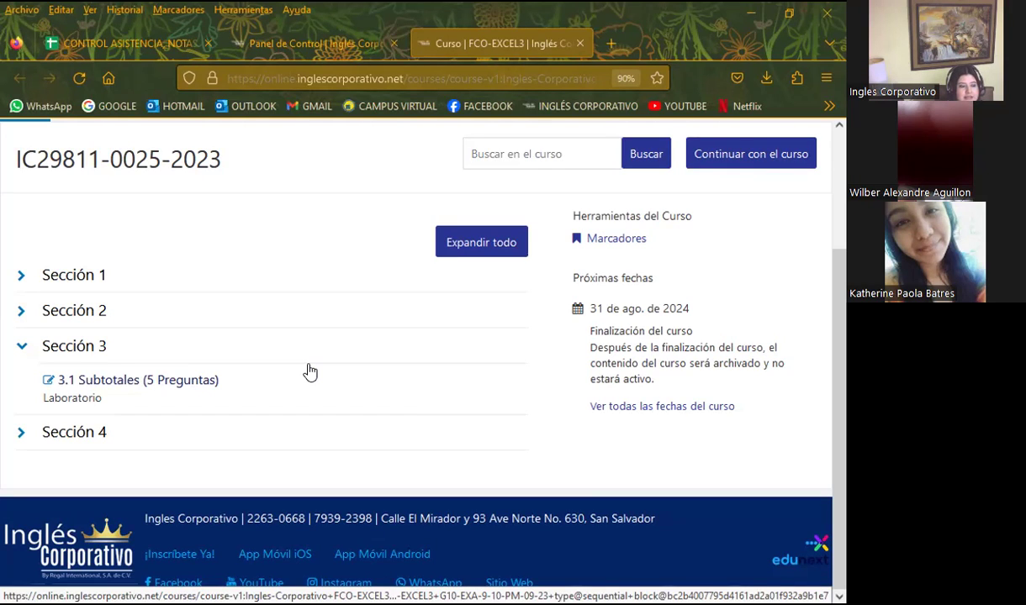
# Set the bookmarks toolbar to 'Nunca mostrar' and open the 3.1 Subtotales lesson in a background tab
pyautogui.rightClick(636, 15)
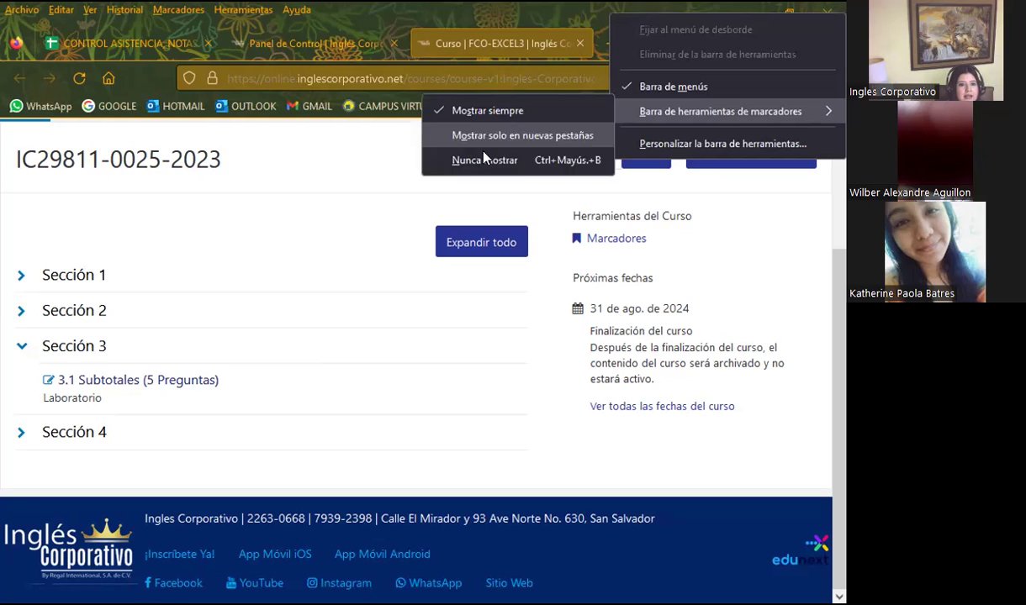
pyautogui.moveTo(719, 111)
pyautogui.click(467, 158)
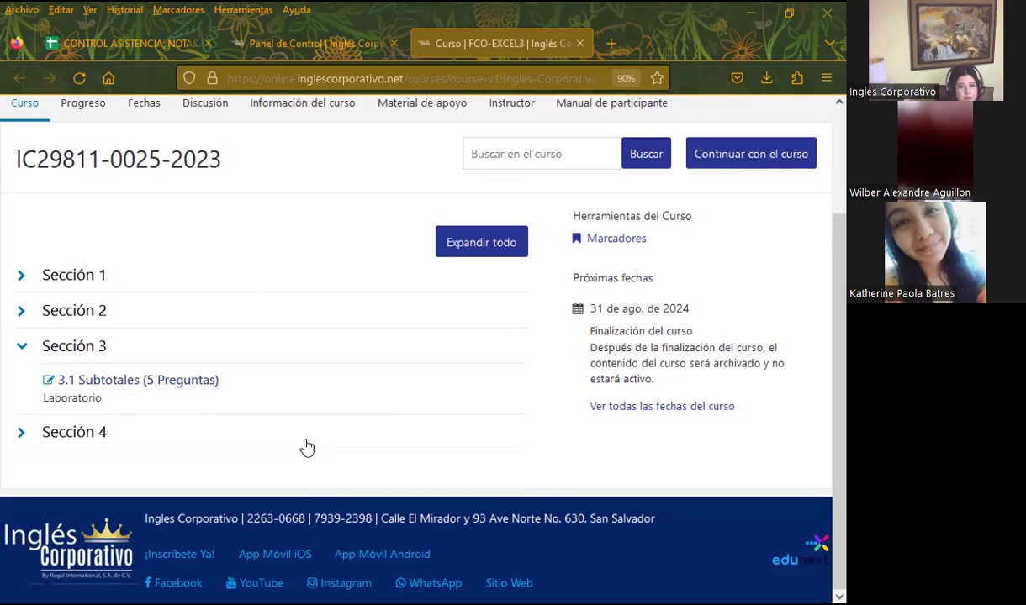
pyautogui.middleClick(126, 380)
# Bring the new online.inglescorporativo.net tab with the class 13 discussion forum to the front
pyautogui.click(609, 49)
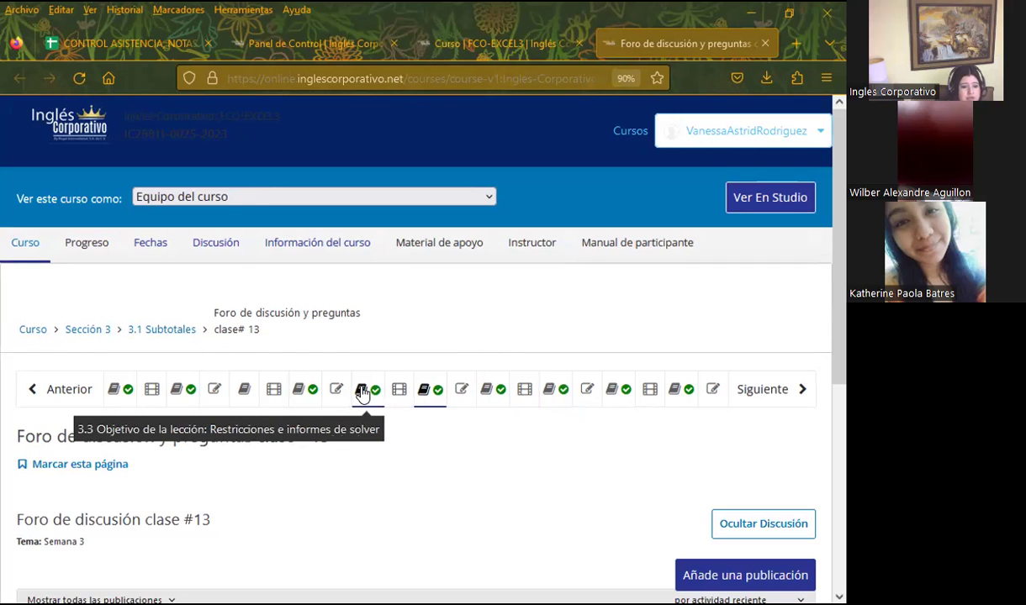
# Open lesson 3.3 and scroll down to its Restricciones de Solver material
pyautogui.click(362, 392)
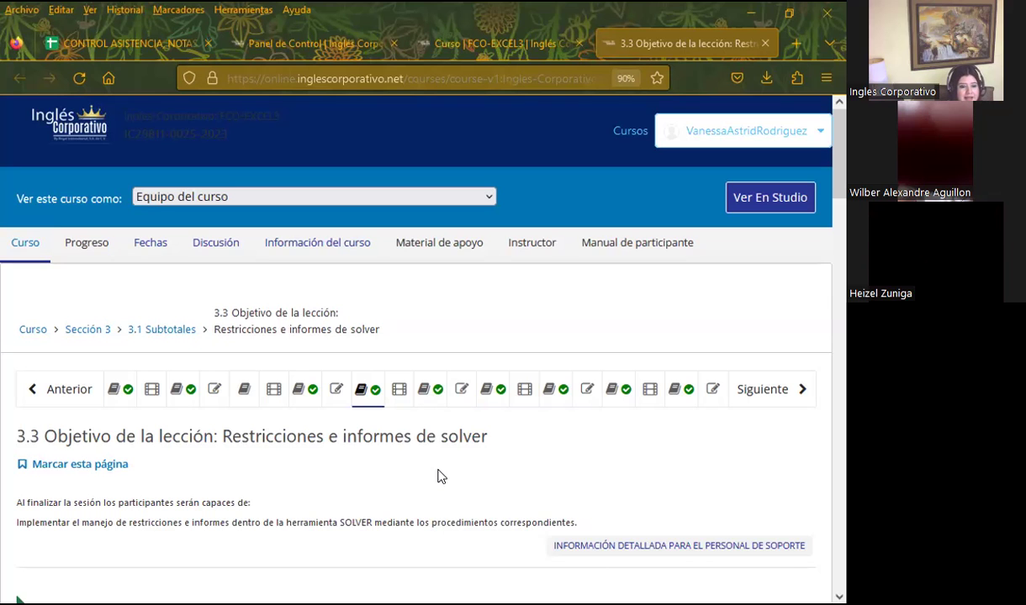
pyautogui.scroll(-3, 437, 476)
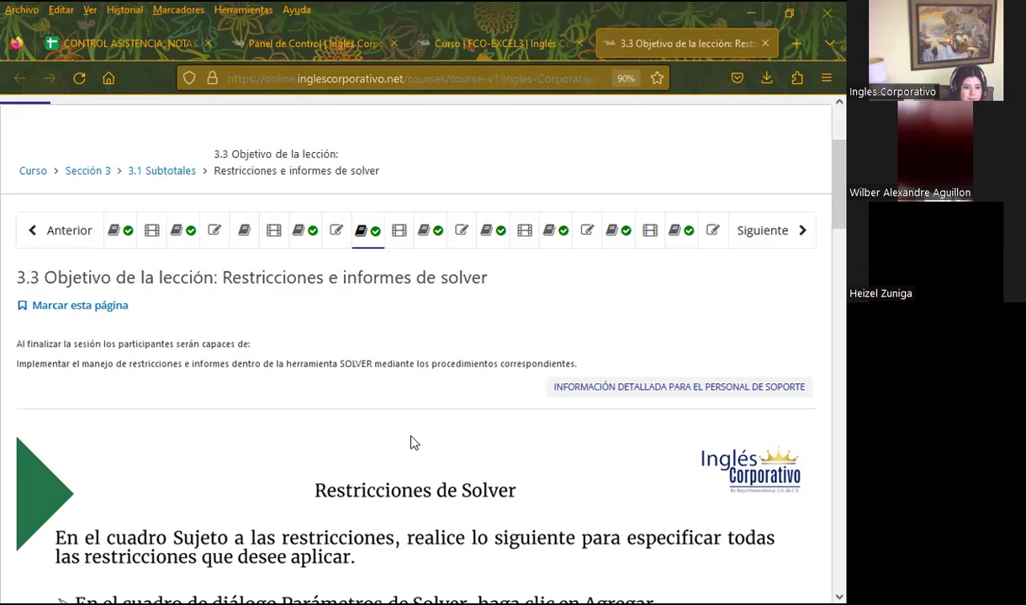
pyautogui.scroll(-3, 403, 413)
# Return to the EXCEL AVANZADO_13 SESION presentation on its title slide, 1 of 11
pyautogui.scroll(3, 255, 316)
pyautogui.click(428, 234)
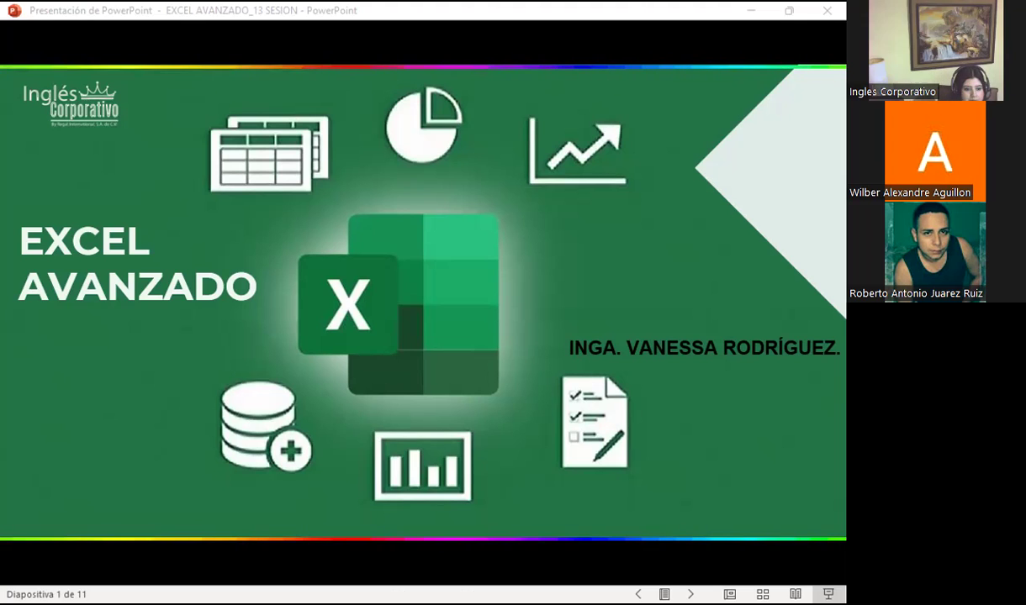
# Advance the presentation to slide 2, the AGENDA with five session steps
pyautogui.click(490, 386)
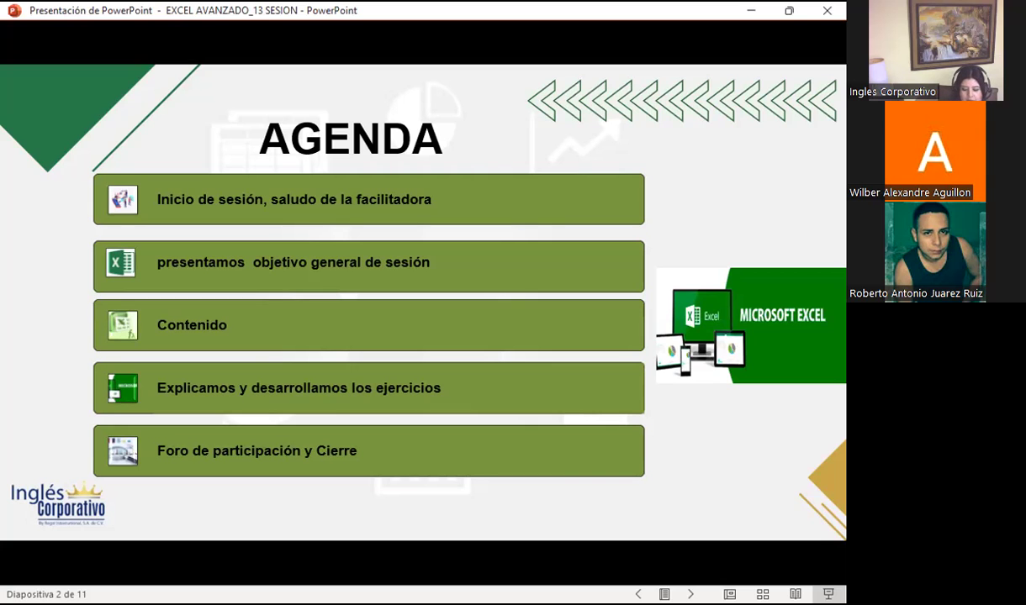
# Advance to slide 3, Objetivo de Sesión, on Solver constraints for scenario analysis
pyautogui.press('Right')
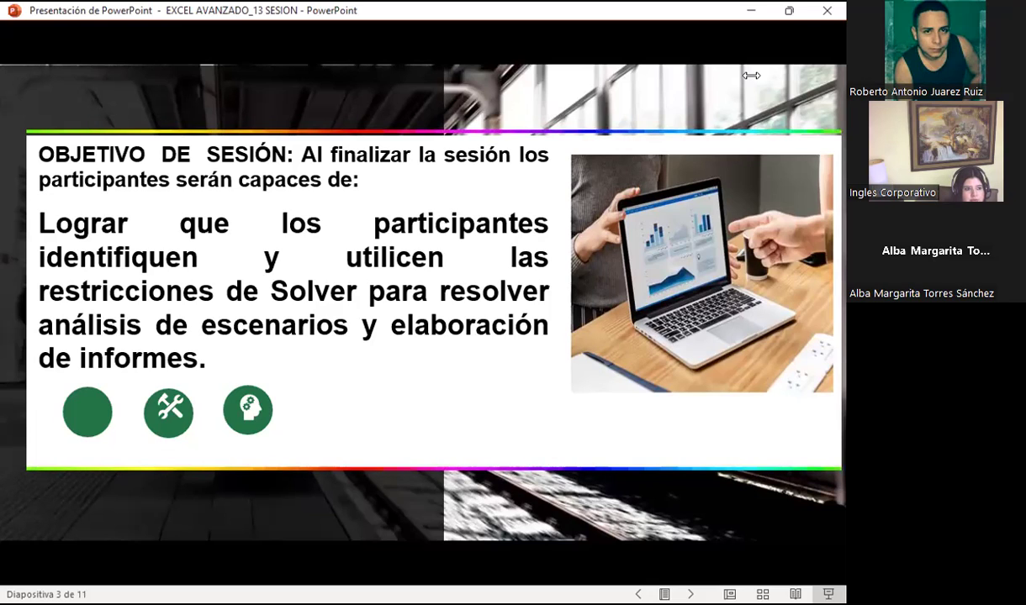
# Advance to slide 4 on GRG Nonlinear, LP Simplex and Evolutionary methods
pyautogui.click(570, 442)
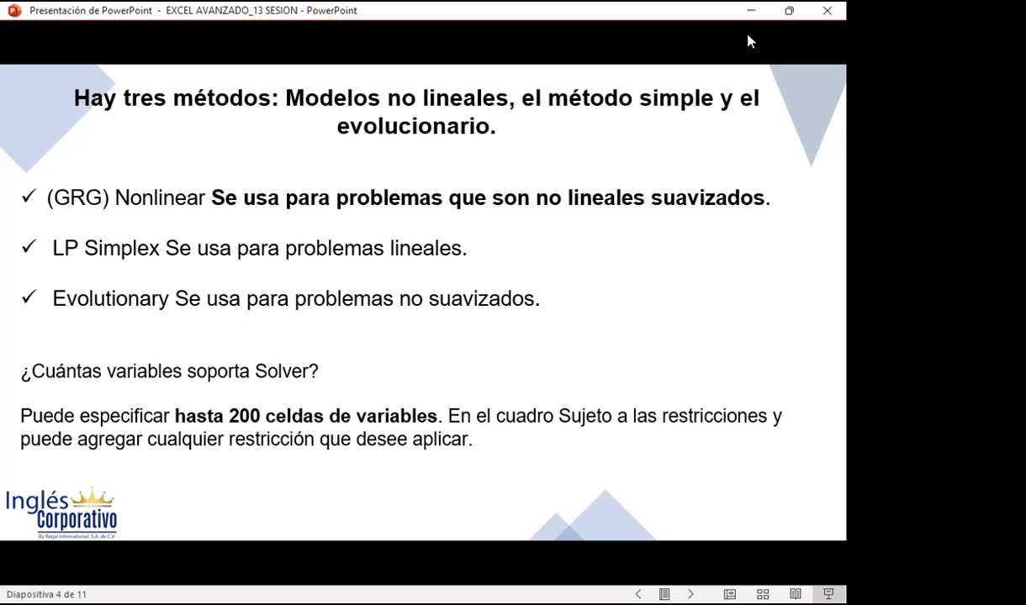
# Advance to slide 5, '¿Que es y para qué sirve el Solver Excel?'
pyautogui.press('Right')
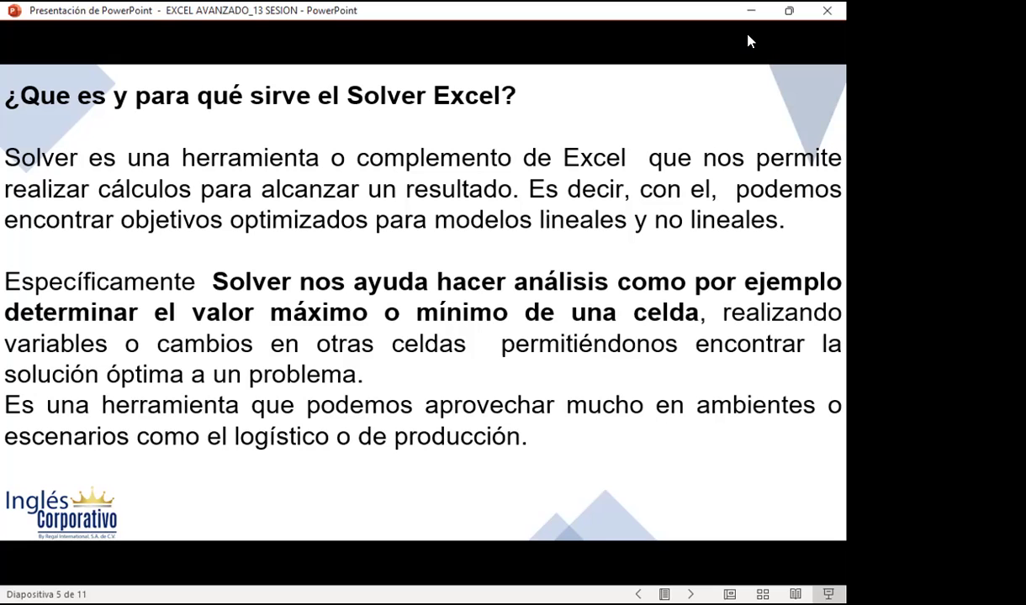
pyautogui.press('Right')
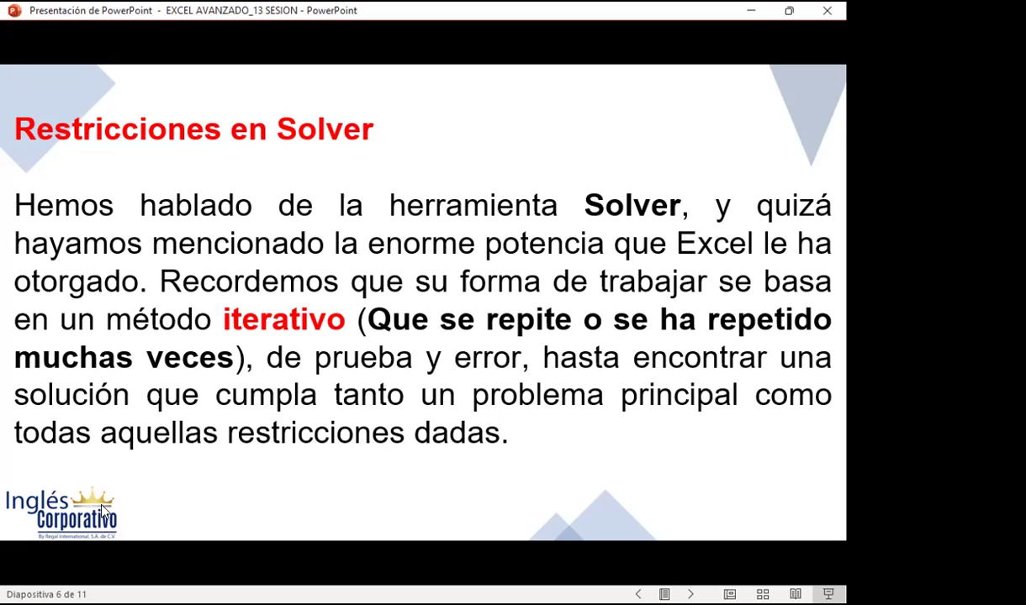
# Advance from slide 6 to slide 7, VENTAJAS, listing Solver's three advantages
pyautogui.click(510, 425)
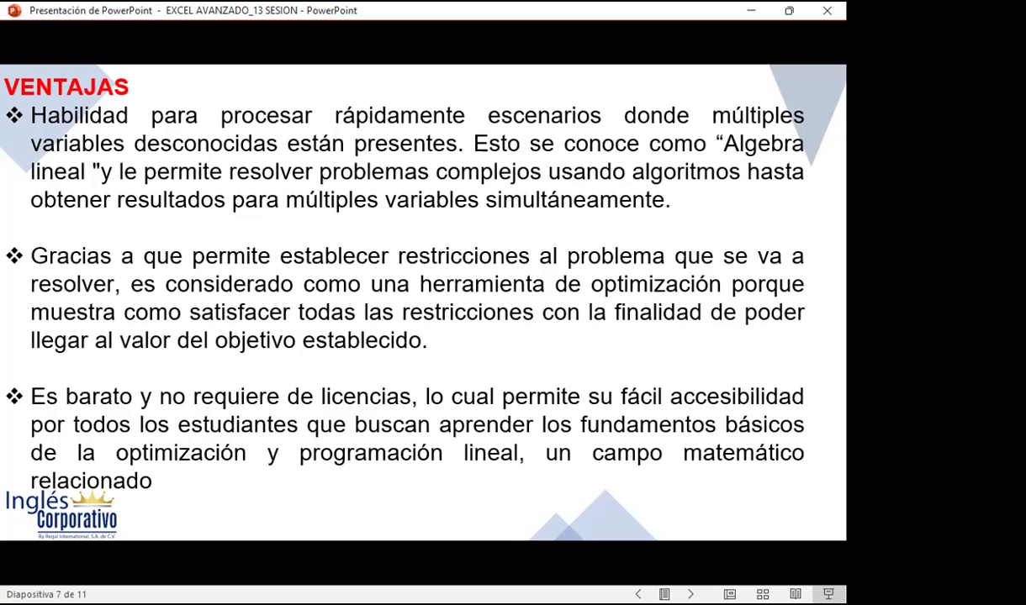
# Advance the slideshow to slide 8, DESVENTAJAS
pyautogui.press('Right')
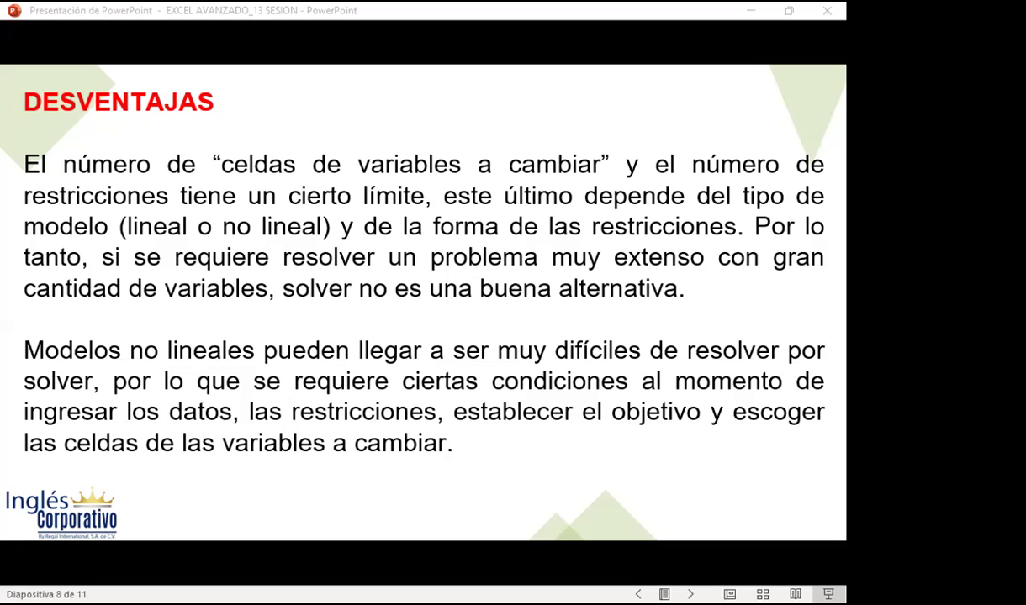
# Advance PowerPoint to slide 9, EJERCICIOS, then switch to the Excel SOLVER_2 sheet
pyautogui.click(495, 481)
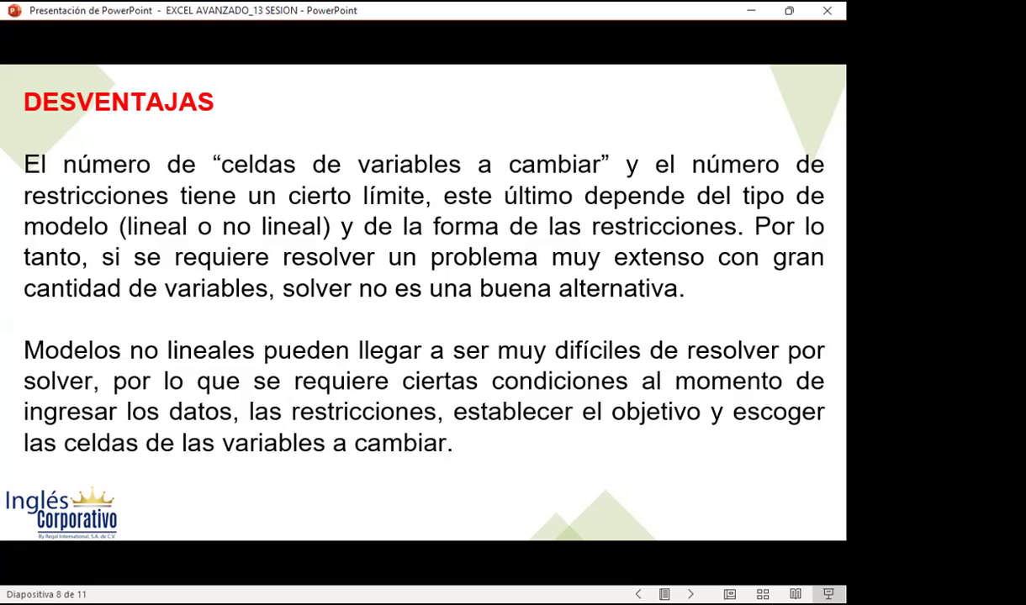
pyautogui.press('Right')
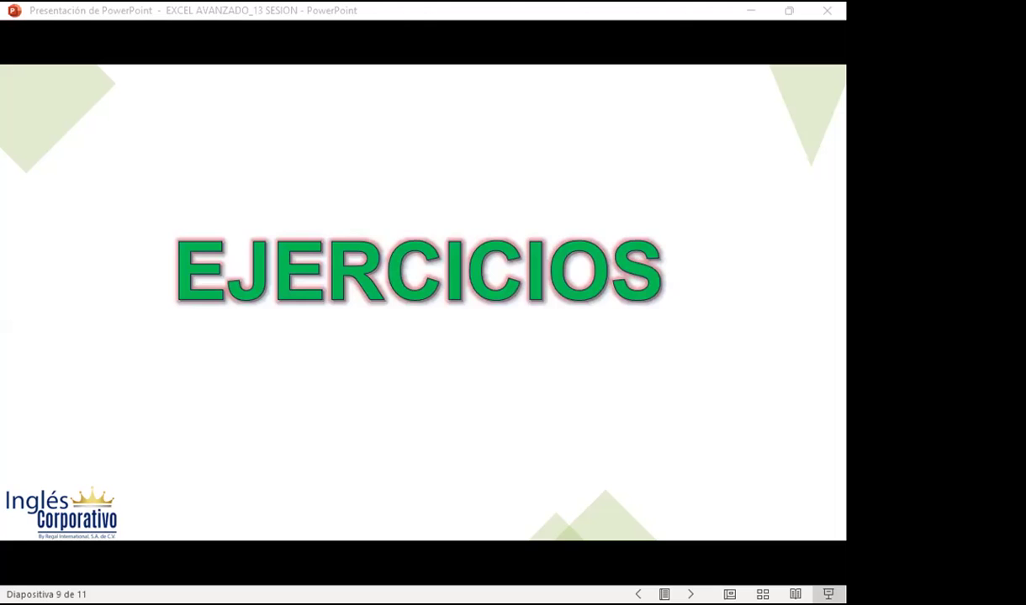
pyautogui.hotkey('alt', 'Tab')
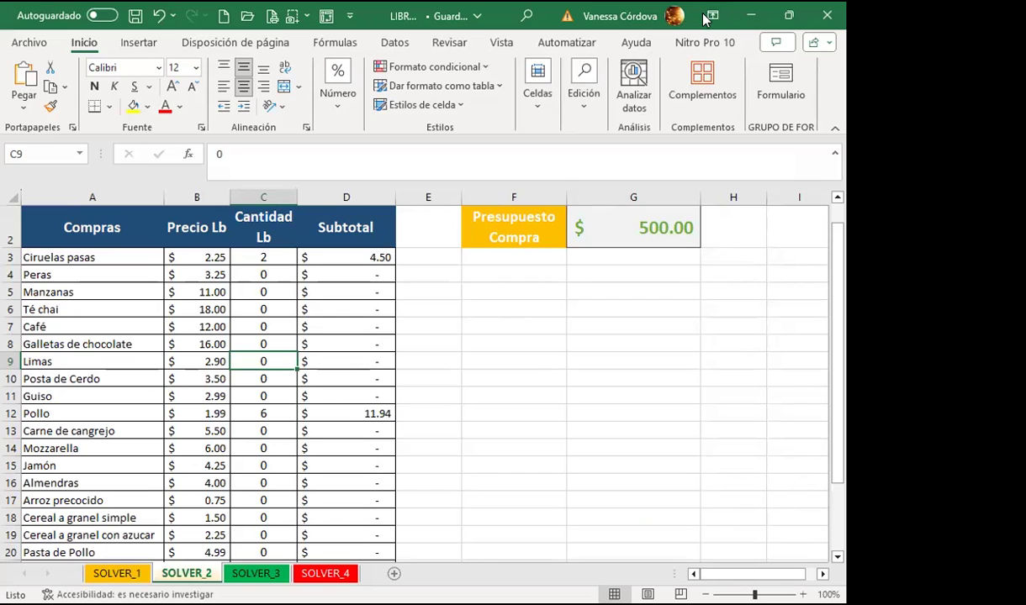
pyautogui.click(619, 17)
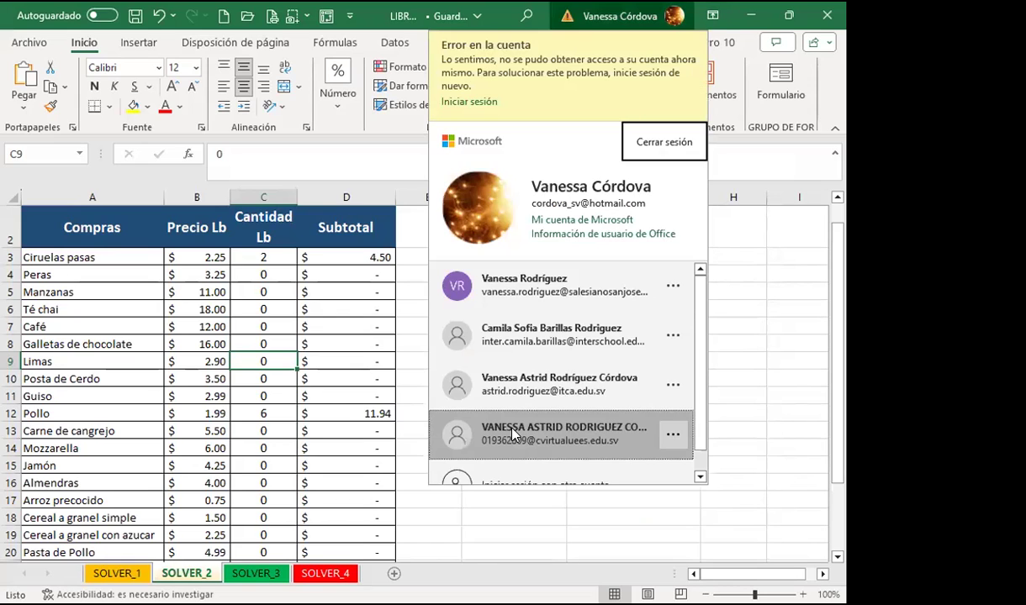
pyautogui.click(487, 407)
pyautogui.click(411, 322)
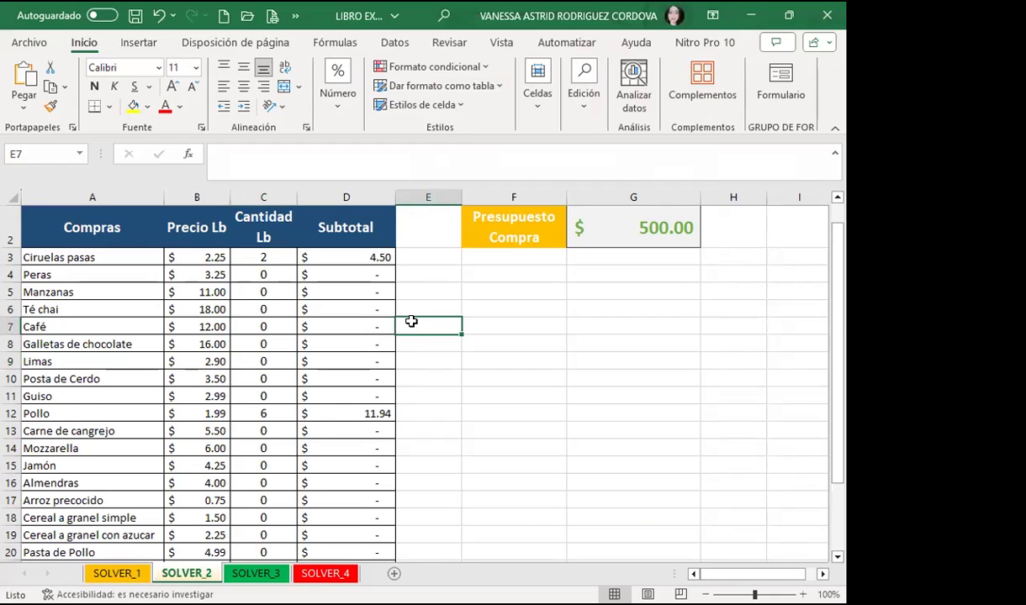
pyautogui.click(410, 413)
pyautogui.click(352, 384)
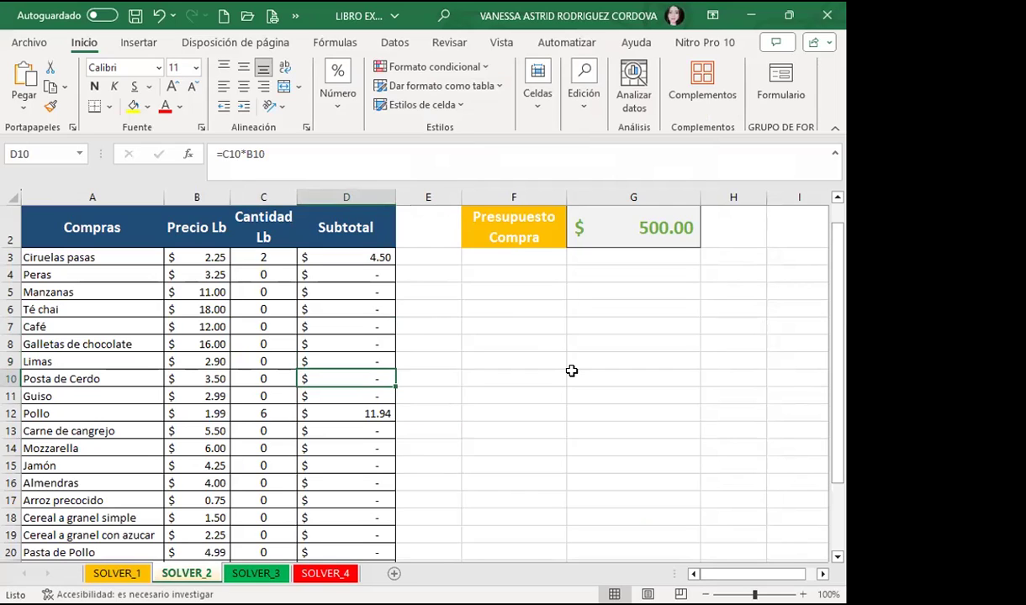
pyautogui.click(521, 309)
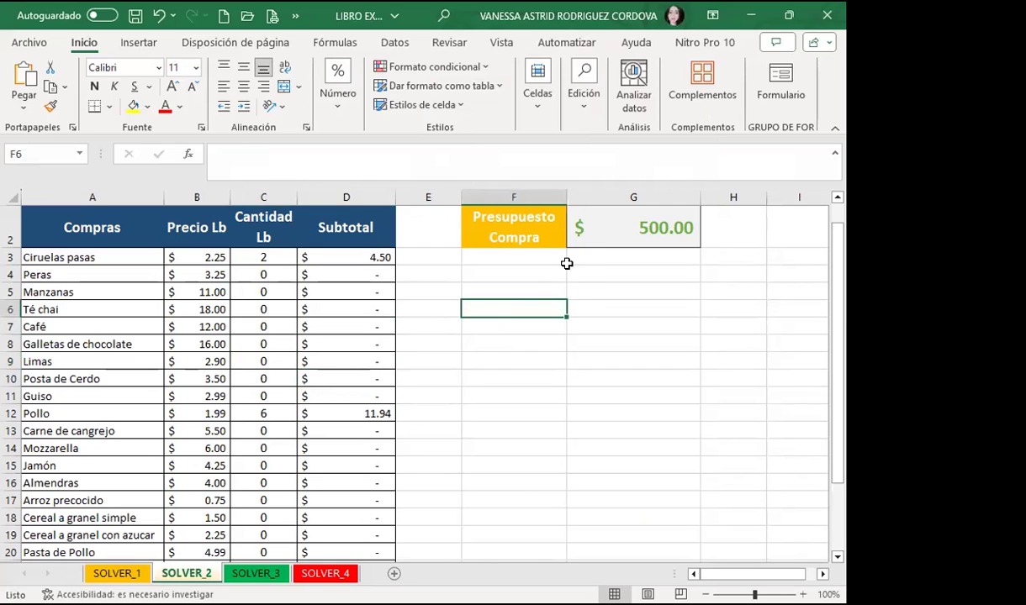
pyautogui.click(274, 291)
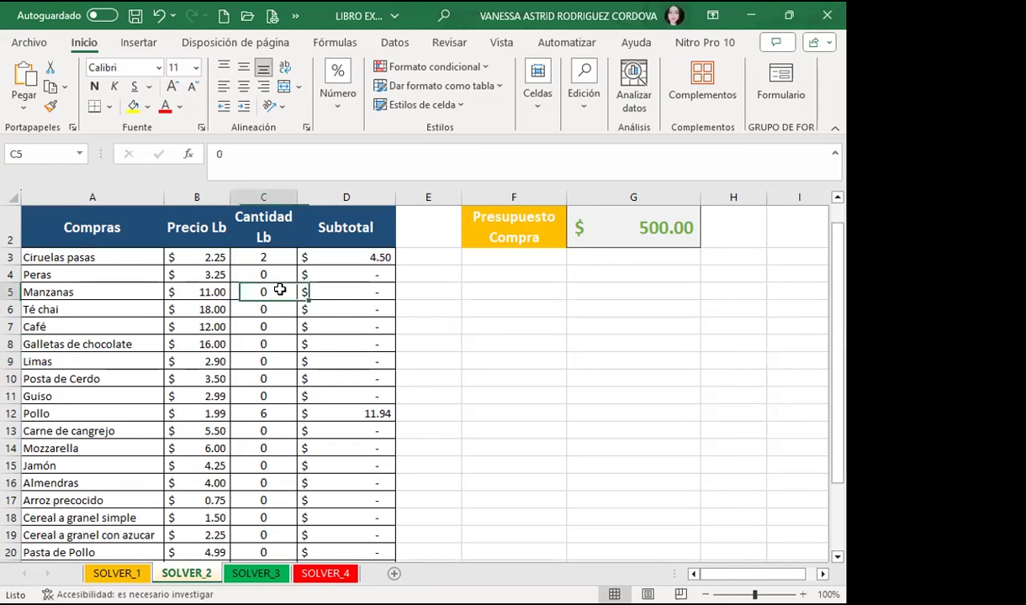
pyautogui.scroll(-2, 290, 326)
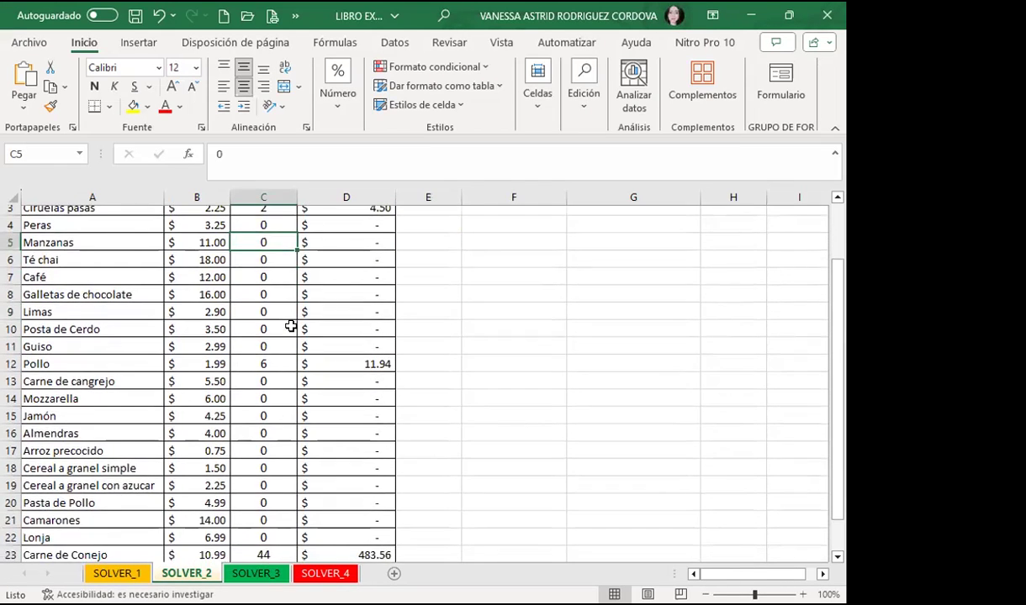
pyautogui.scroll(-1, 290, 327)
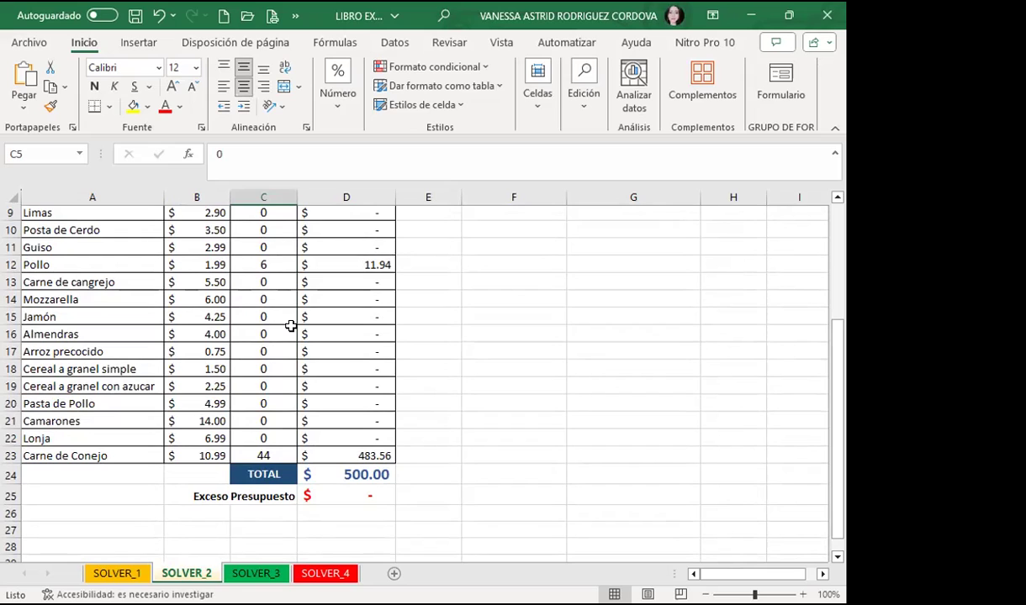
pyautogui.click(333, 493)
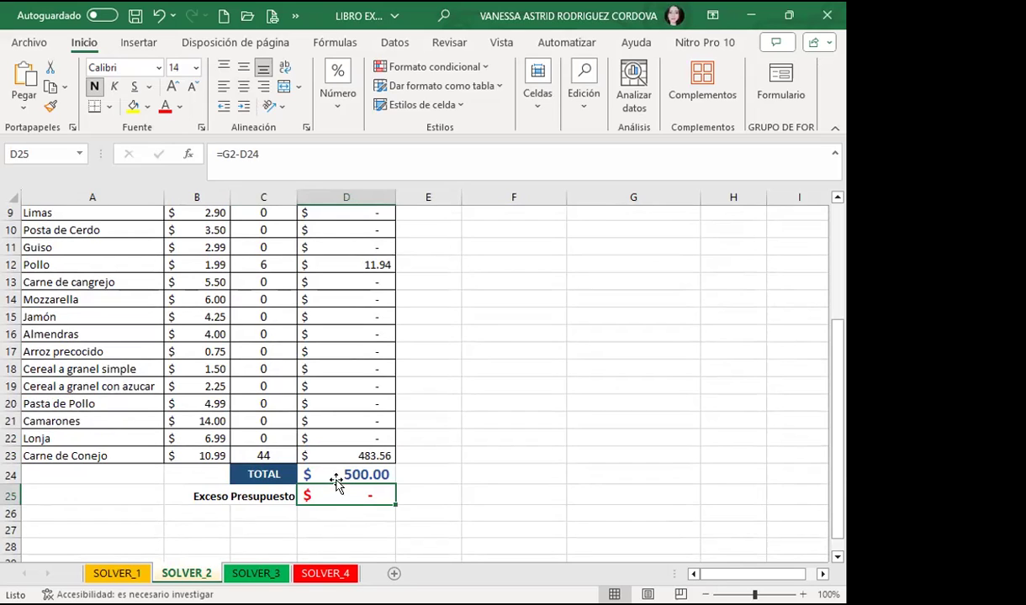
# Inspect the SUMA total formula in D24 and the budget-excess formula in D25
pyautogui.click(335, 473)
pyautogui.scroll(3, 470, 370)
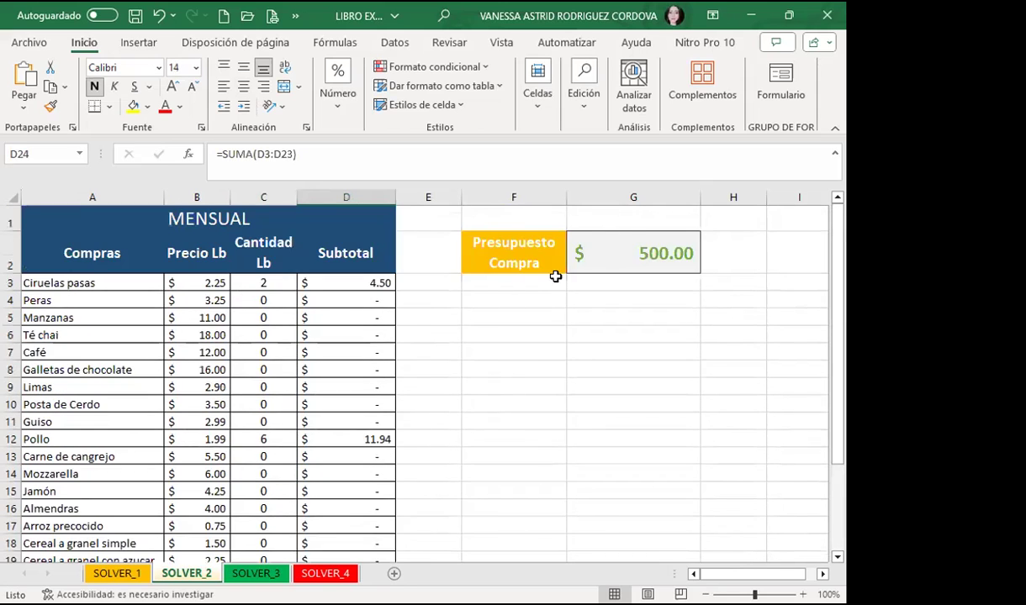
pyautogui.scroll(-3, 505, 353)
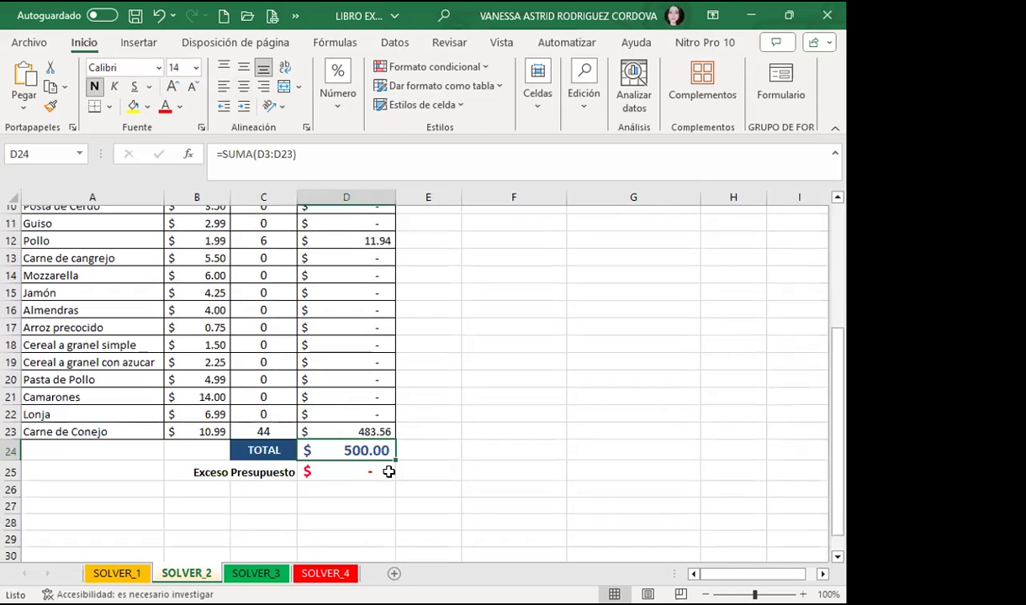
pyautogui.click(340, 467)
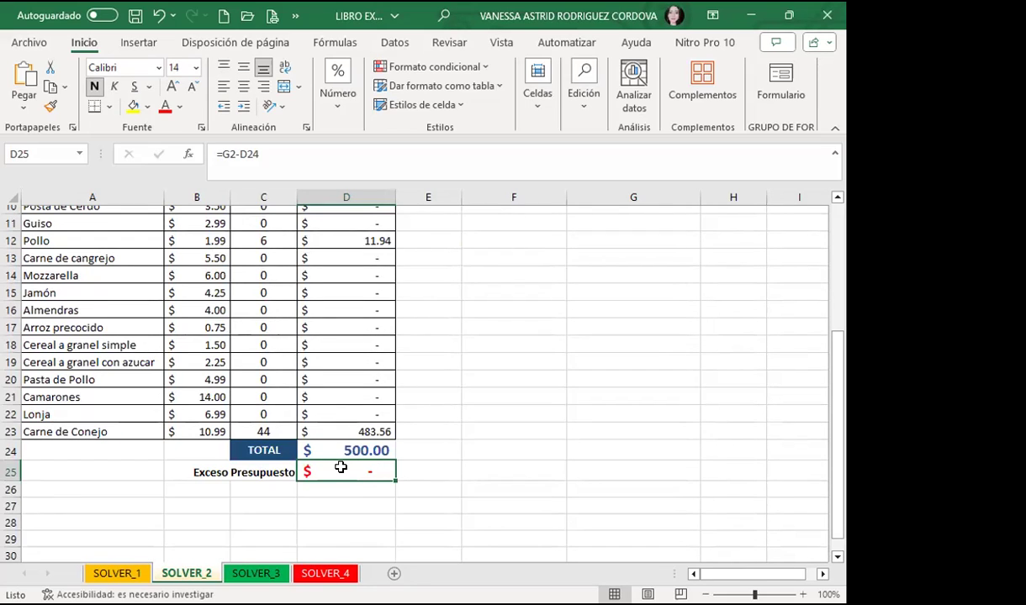
pyautogui.click(318, 446)
pyautogui.scroll(3, 282, 362)
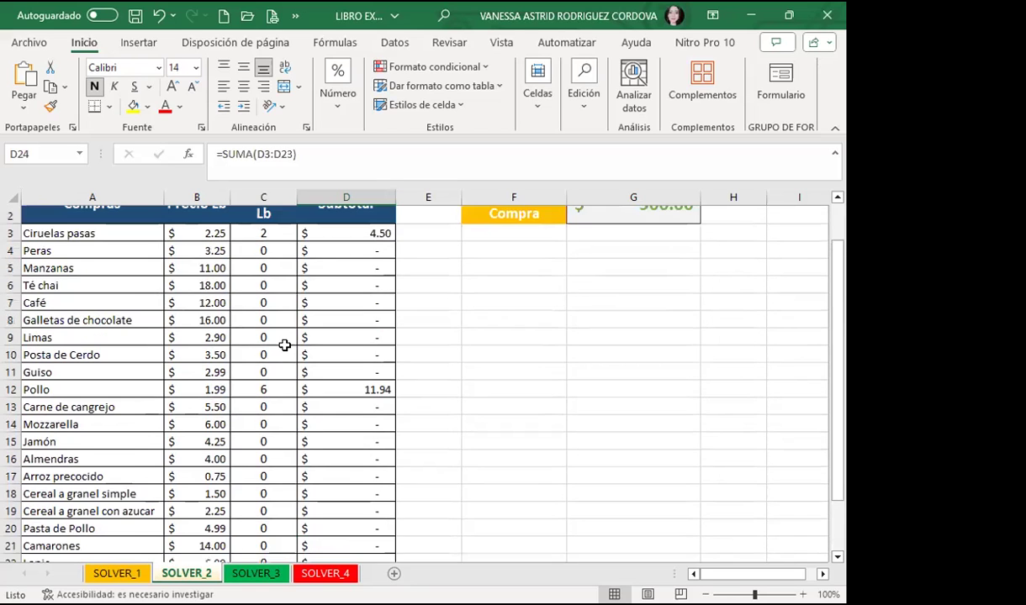
pyautogui.scroll(1, 282, 344)
# Review the Manzanas quantity in C5 and the Jamón quantity in C15
pyautogui.click(271, 311)
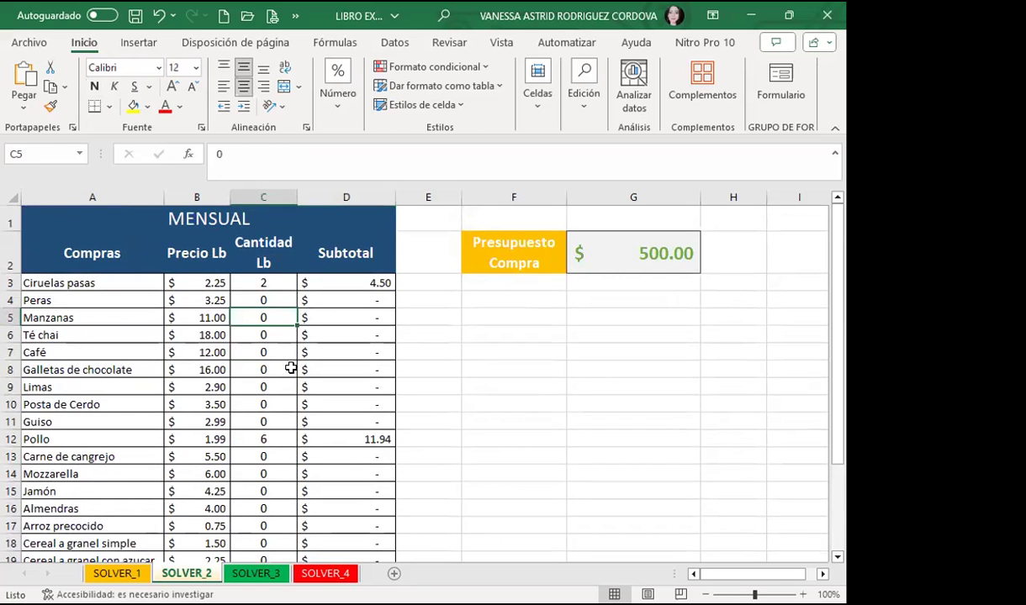
pyautogui.scroll(-1, 264, 362)
pyautogui.scroll(-1, 268, 421)
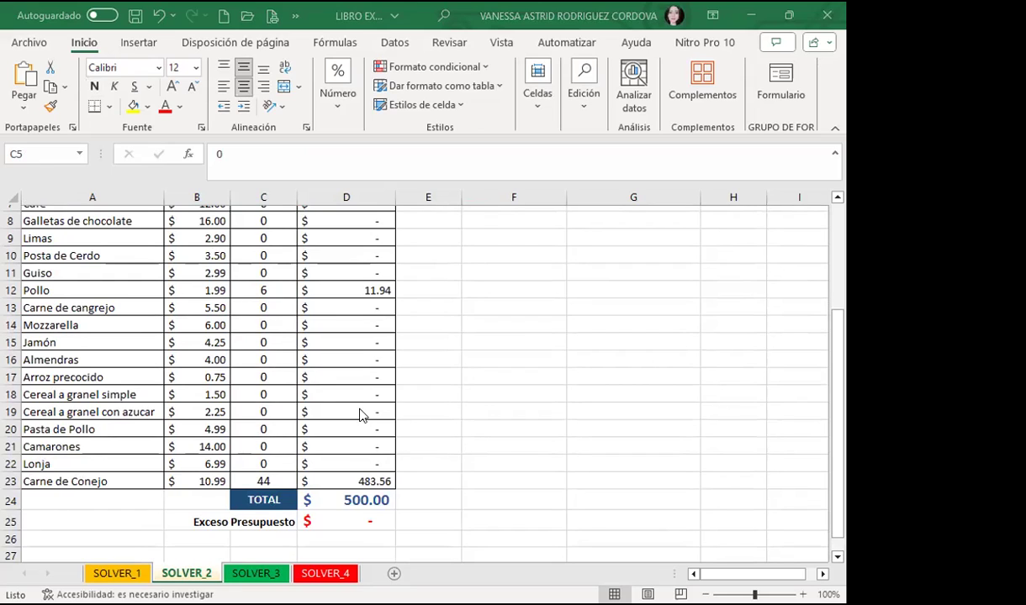
pyautogui.click(262, 337)
pyautogui.scroll(2, 261, 337)
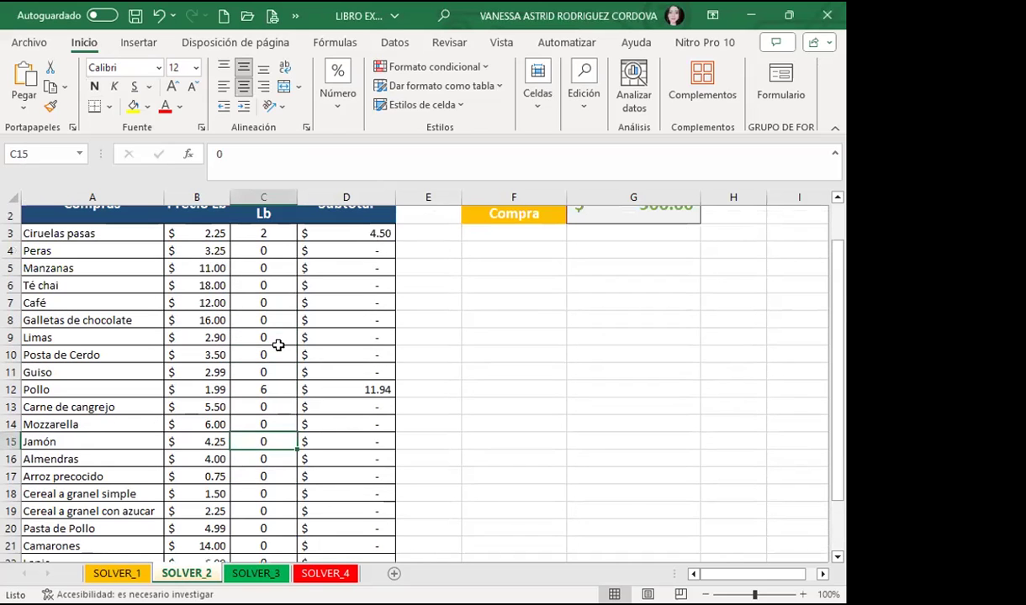
pyautogui.scroll(-2, 275, 438)
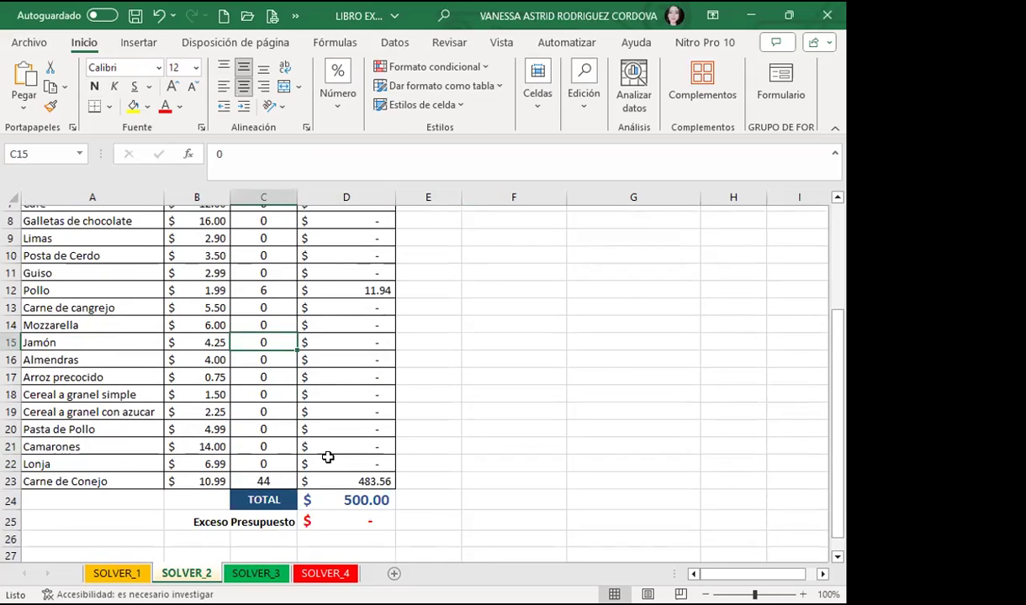
# Recheck total D24 and Jamón cell C15, then launch Solver from the Datos tab
pyautogui.click(343, 499)
pyautogui.scroll(3, 488, 483)
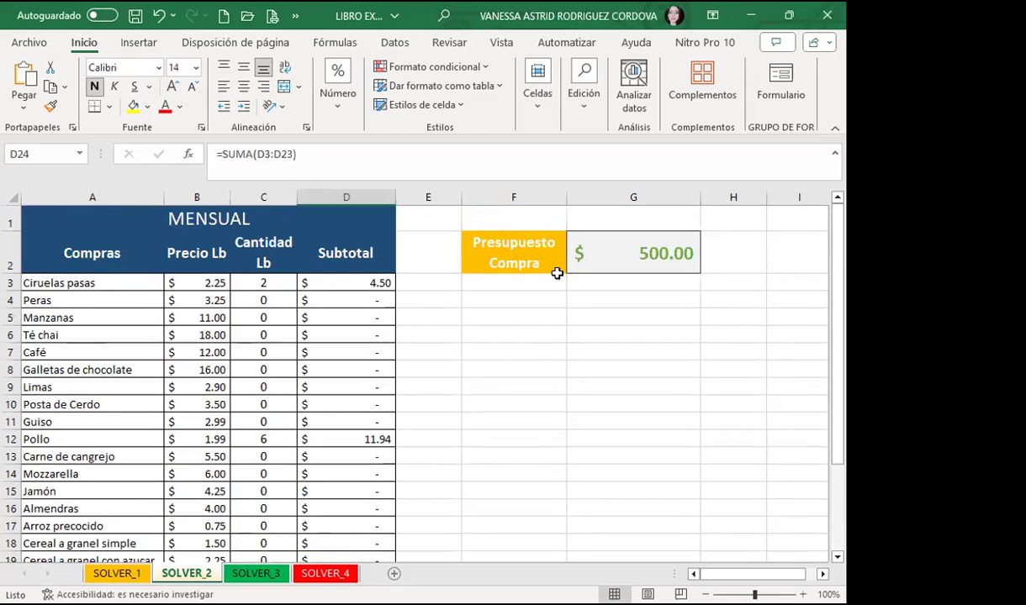
pyautogui.scroll(-2, 429, 444)
pyautogui.scroll(-2, 429, 445)
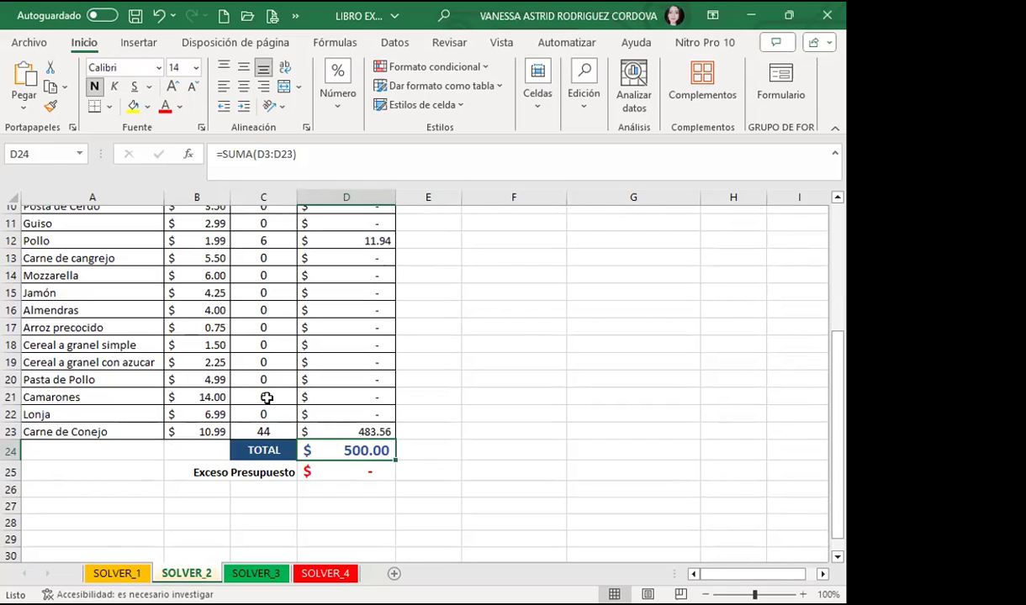
pyautogui.scroll(3, 47, 361)
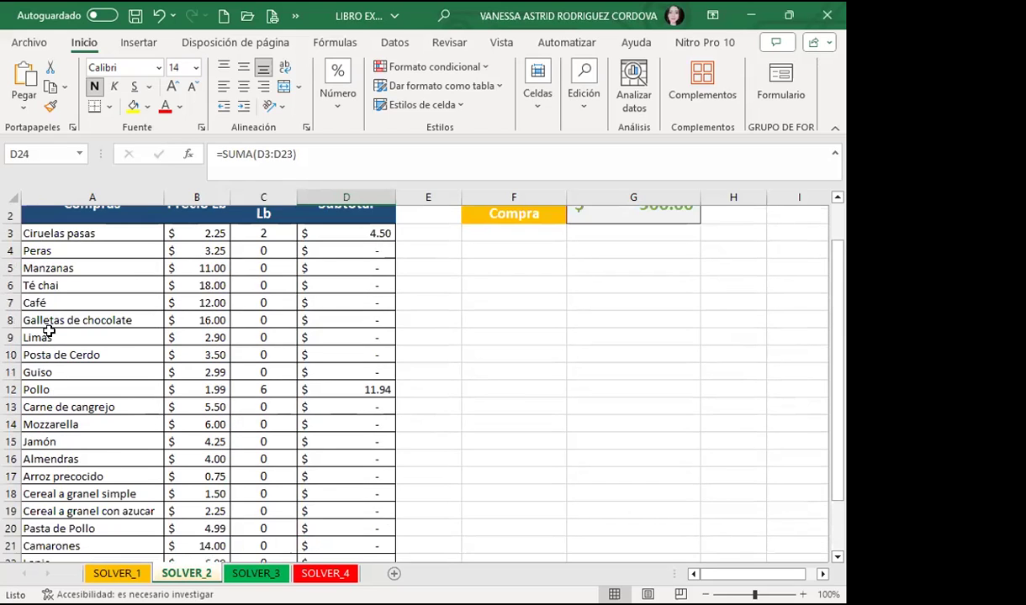
pyautogui.scroll(1, 92, 255)
pyautogui.scroll(-2, 105, 371)
pyautogui.scroll(-1, 107, 424)
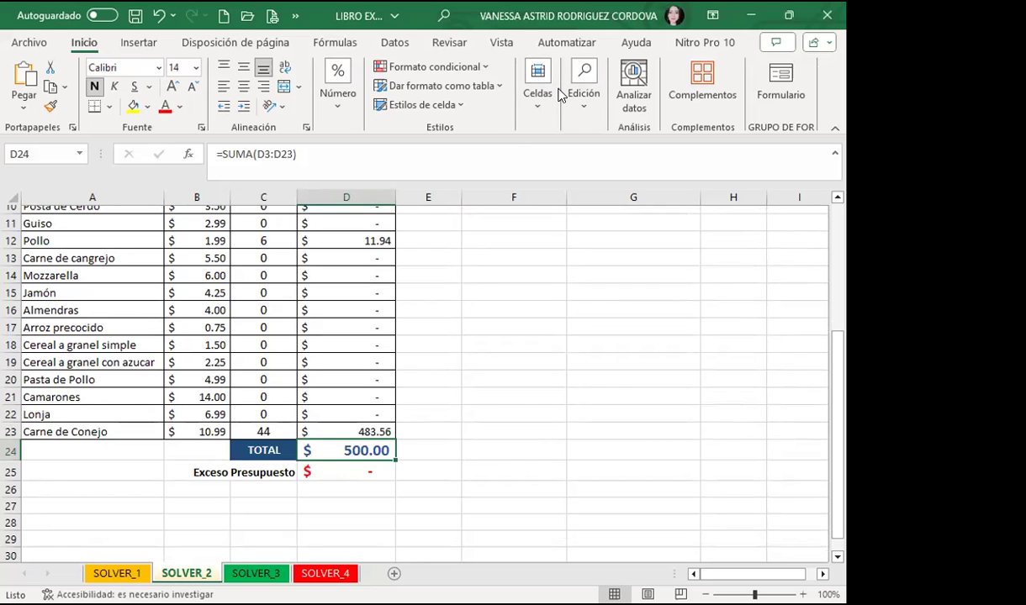
pyautogui.click(243, 287)
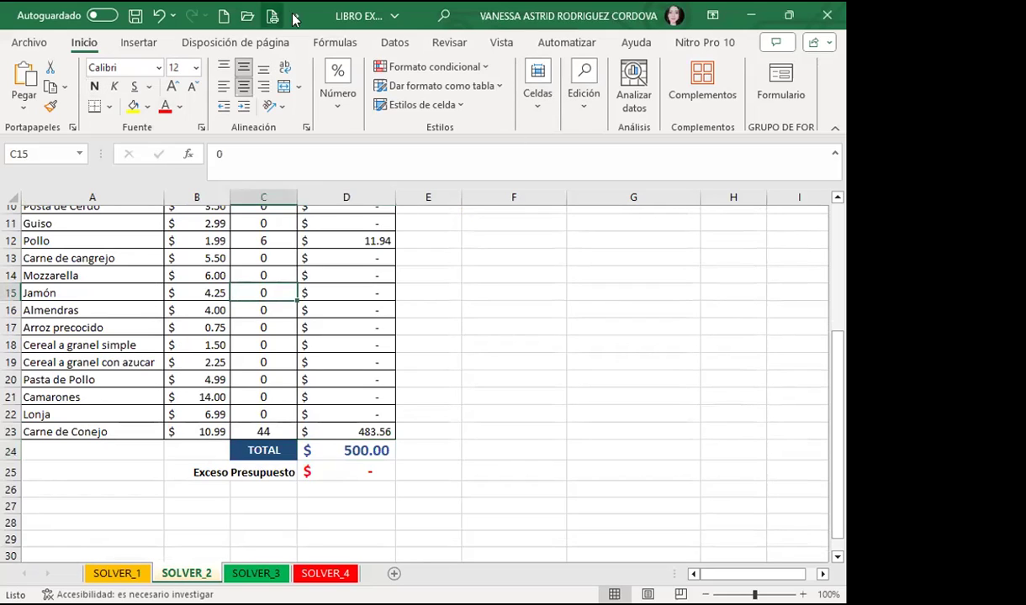
pyautogui.click(395, 42)
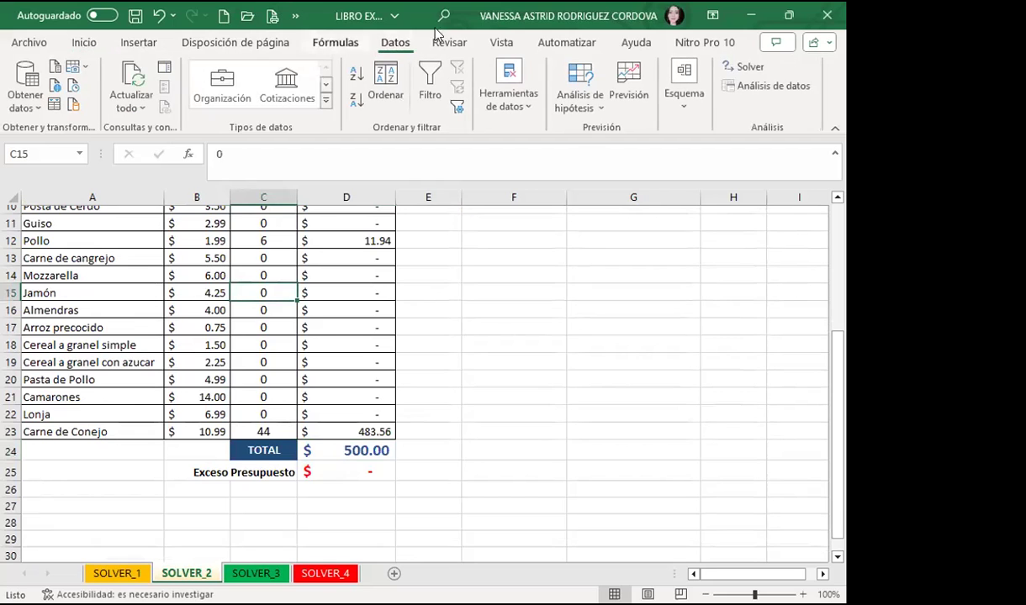
pyautogui.click(748, 67)
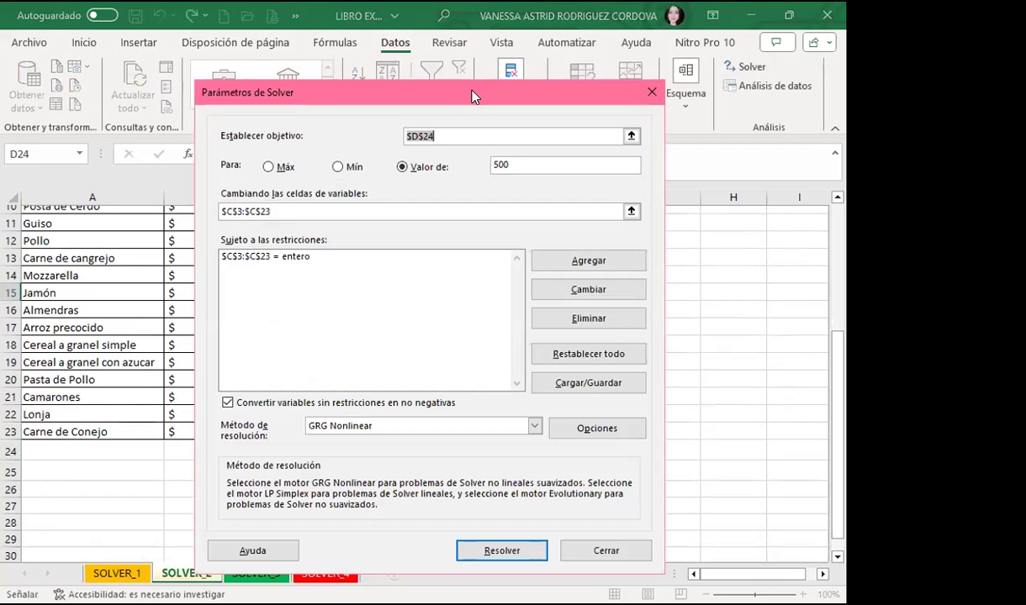
# Drag the Solver Parameters dialog up and right to uncover columns B and C
pyautogui.moveTo(478, 94); pyautogui.dragTo(566, 53)
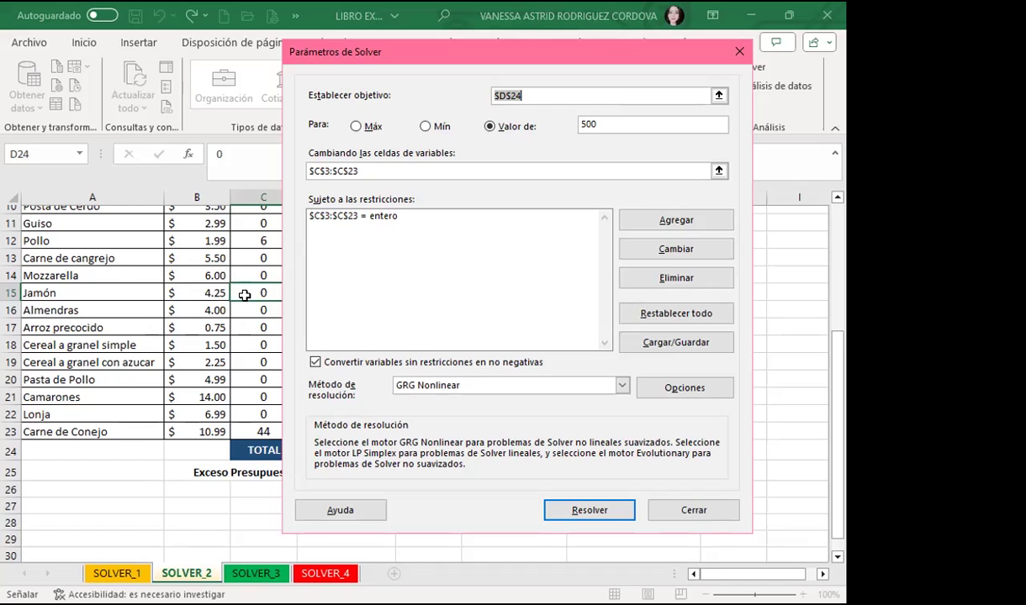
# Add the Solver constraint C3:C23 >= 3 so every quantity is at least 3
pyautogui.click(698, 224)
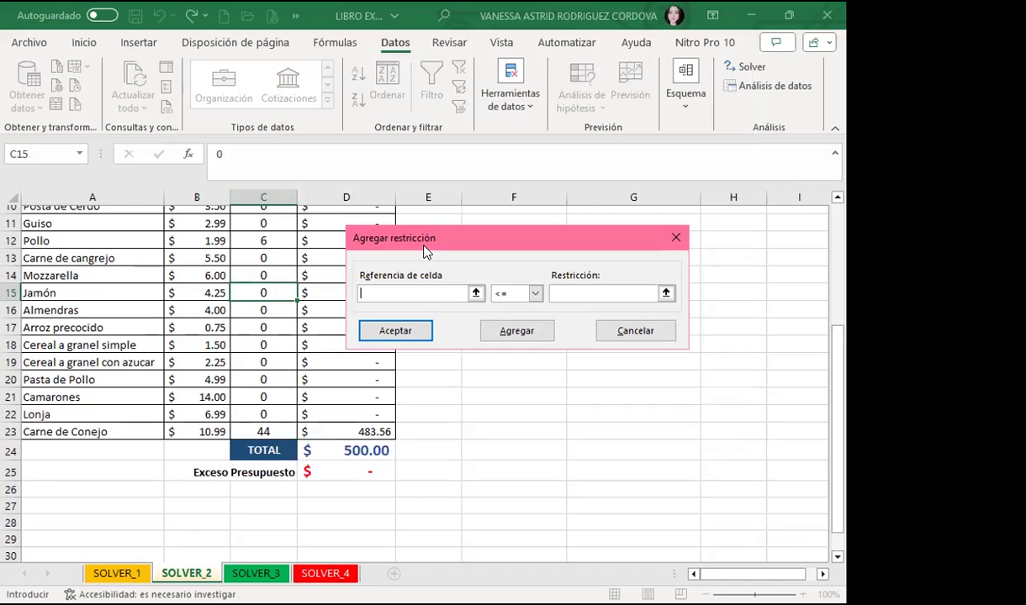
pyautogui.scroll(3, 327, 339)
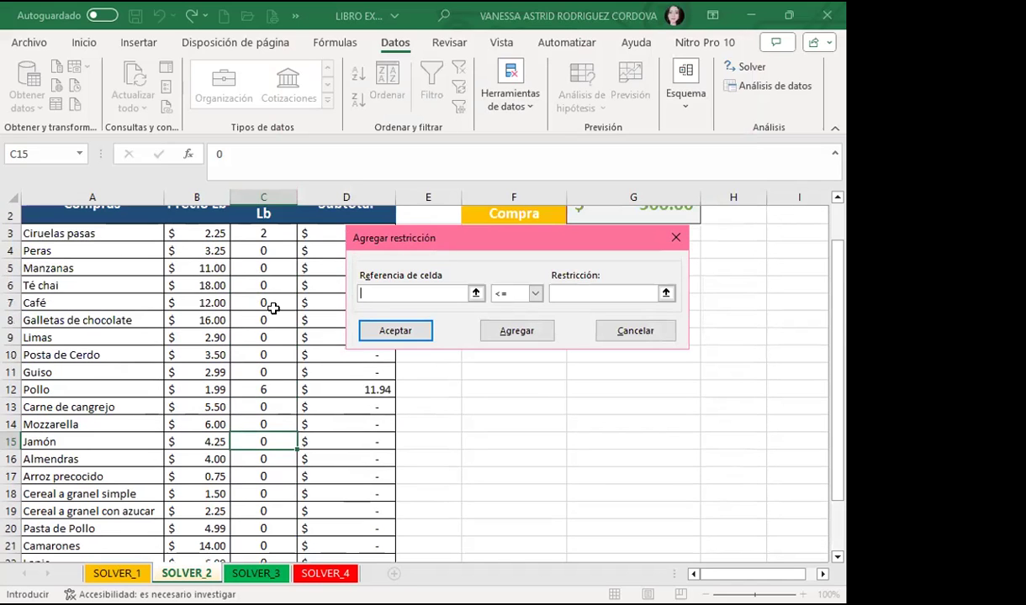
pyautogui.click(278, 233)
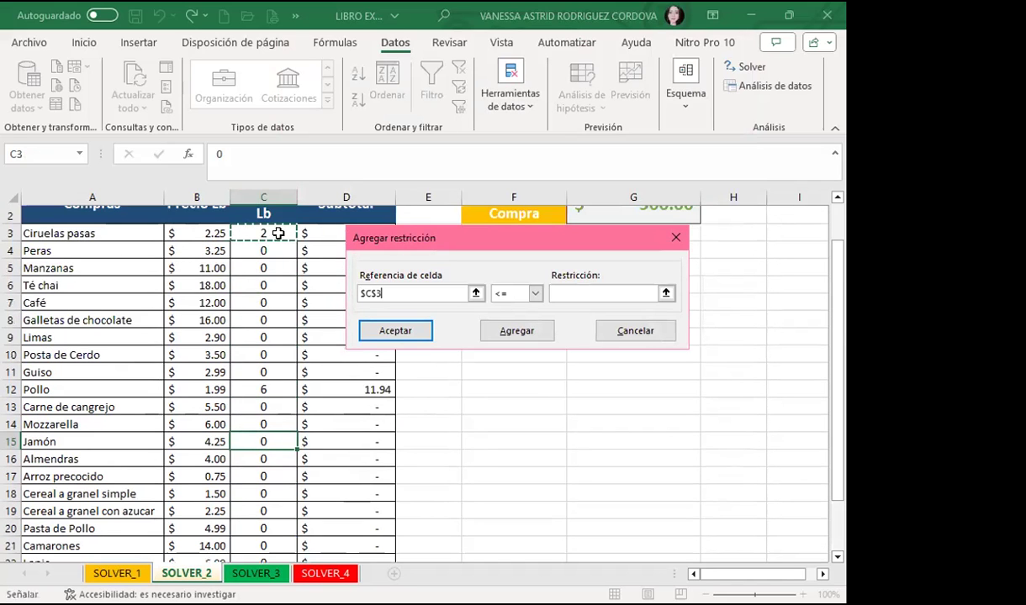
pyautogui.moveTo(279, 234); pyautogui.dragTo(263, 490)
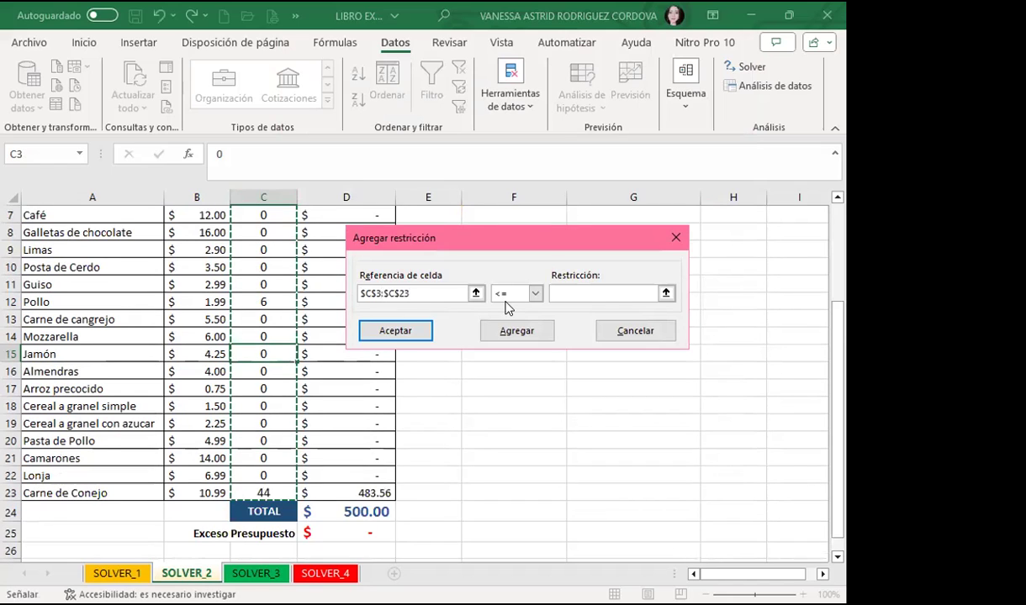
pyautogui.click(536, 294)
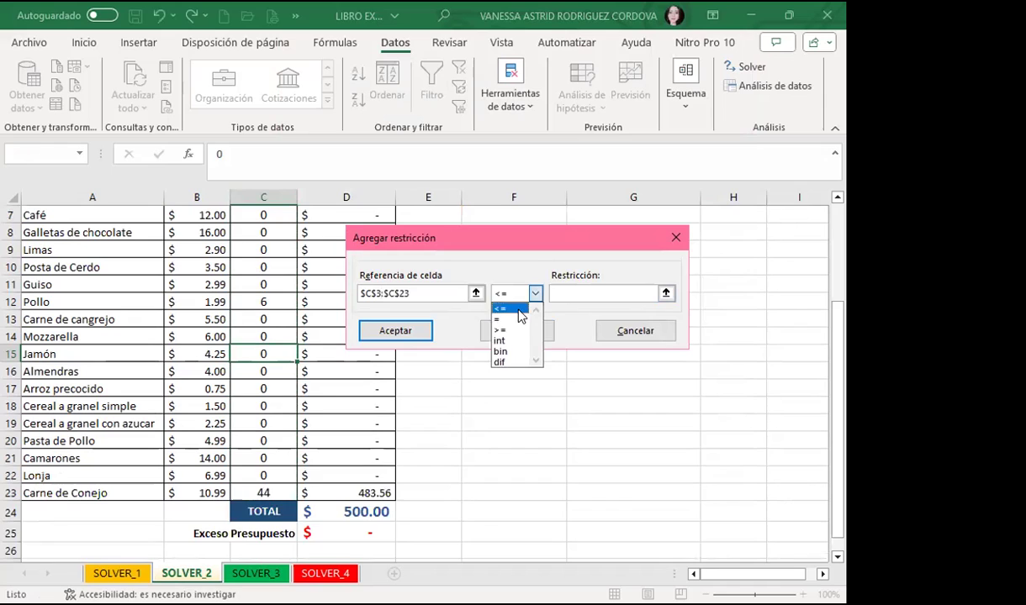
pyautogui.click(568, 291)
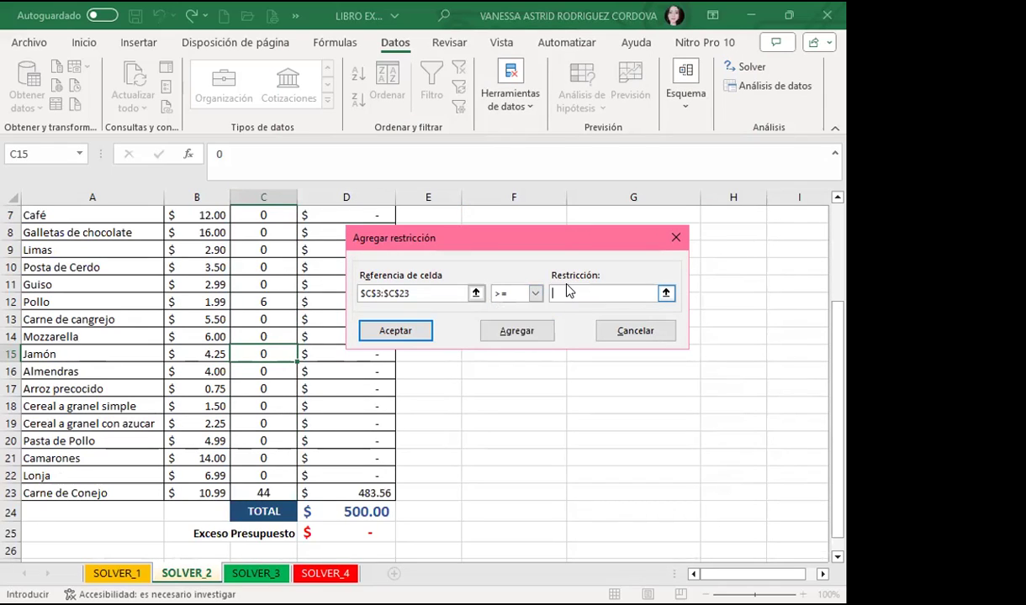
pyautogui.write('3')
pyautogui.click(418, 330)
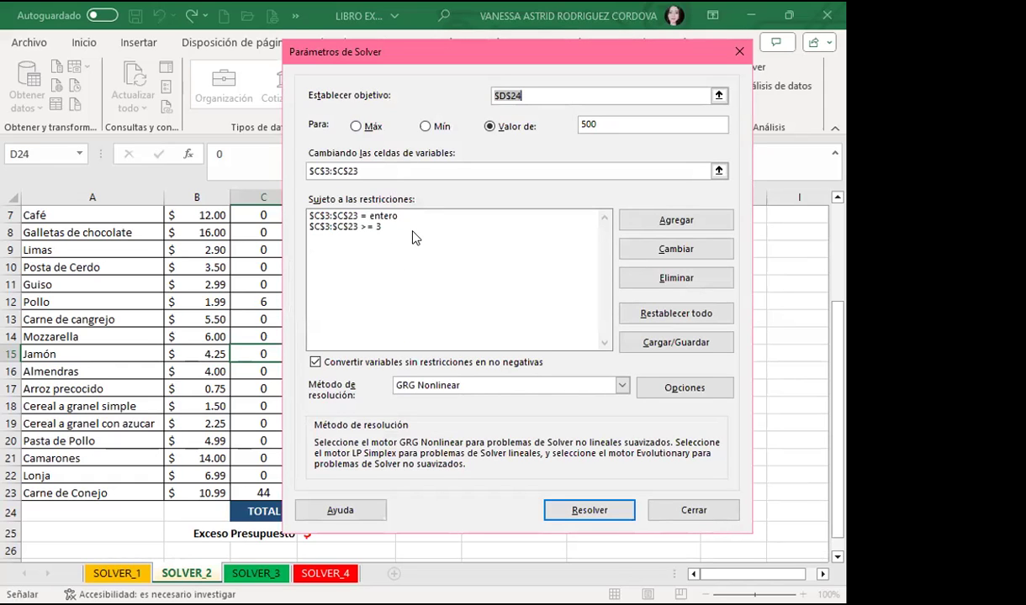
# Run Solver to find a solution meeting all constraints with the total at $500.00
pyautogui.click(602, 510)
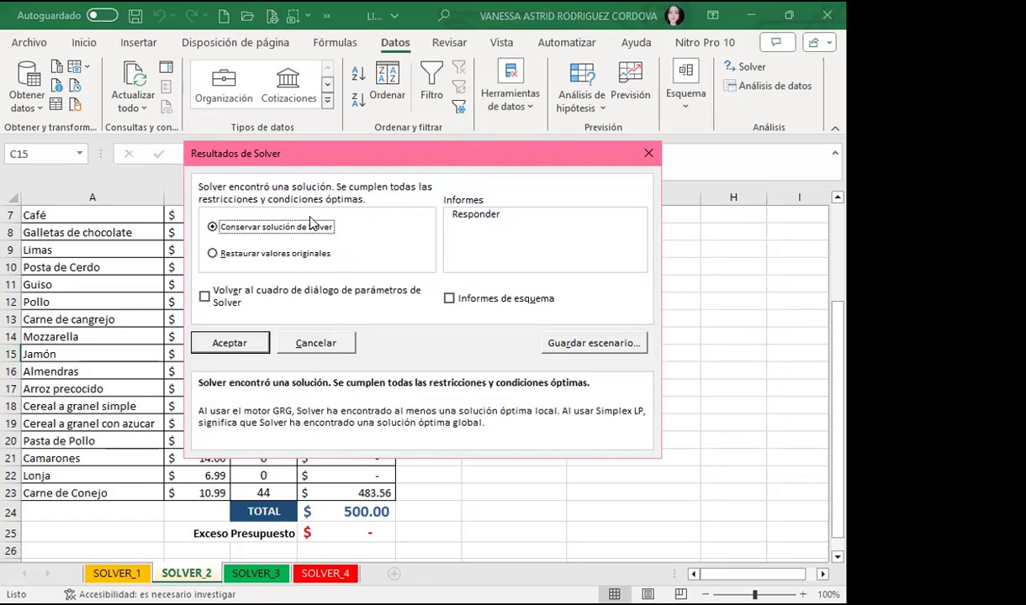
pyautogui.click(230, 345)
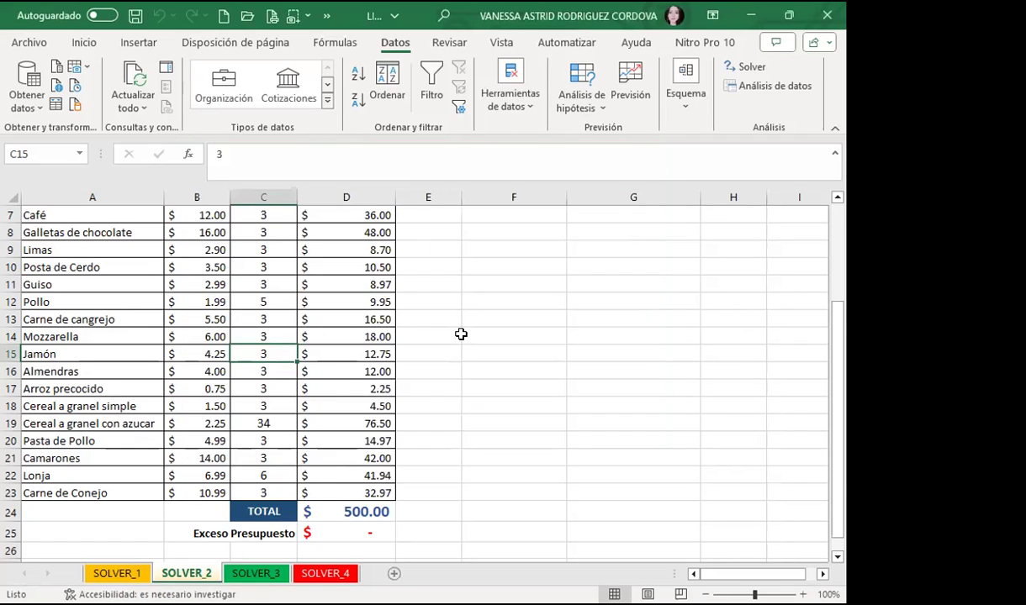
pyautogui.scroll(2, 269, 382)
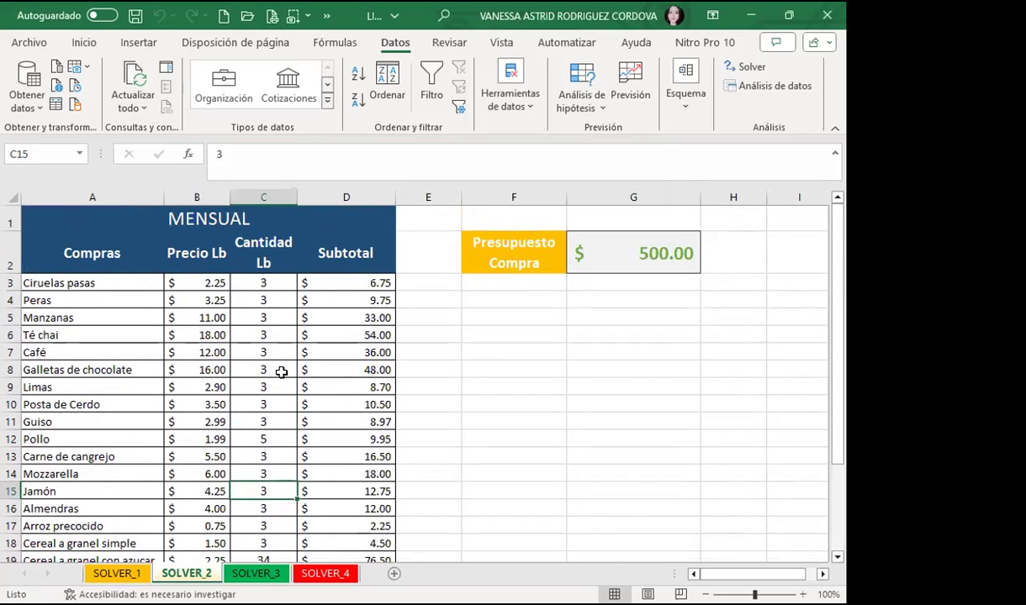
pyautogui.click(276, 284)
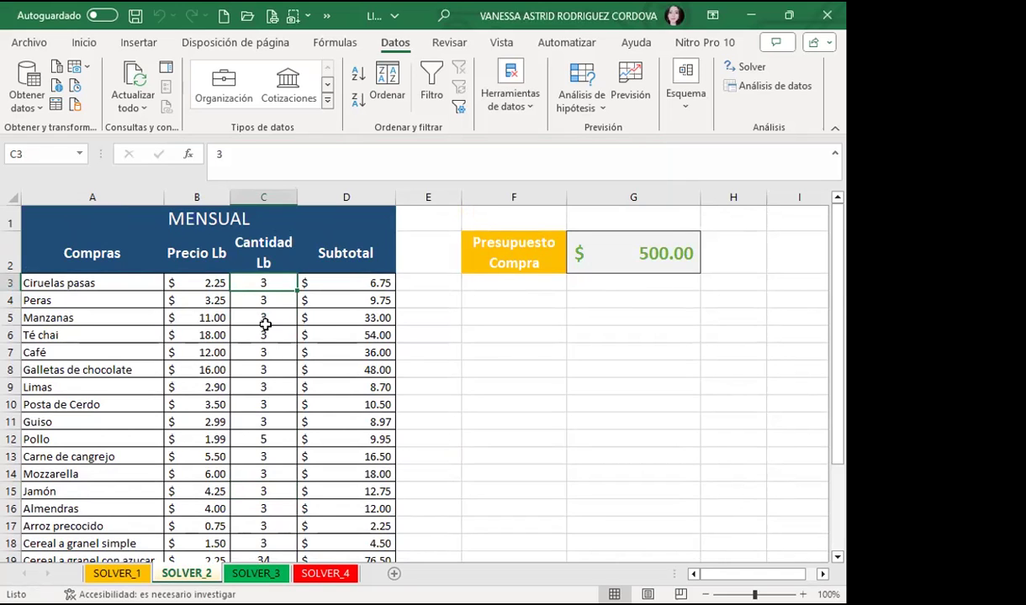
pyautogui.scroll(-1, 273, 371)
pyautogui.scroll(-1, 273, 371)
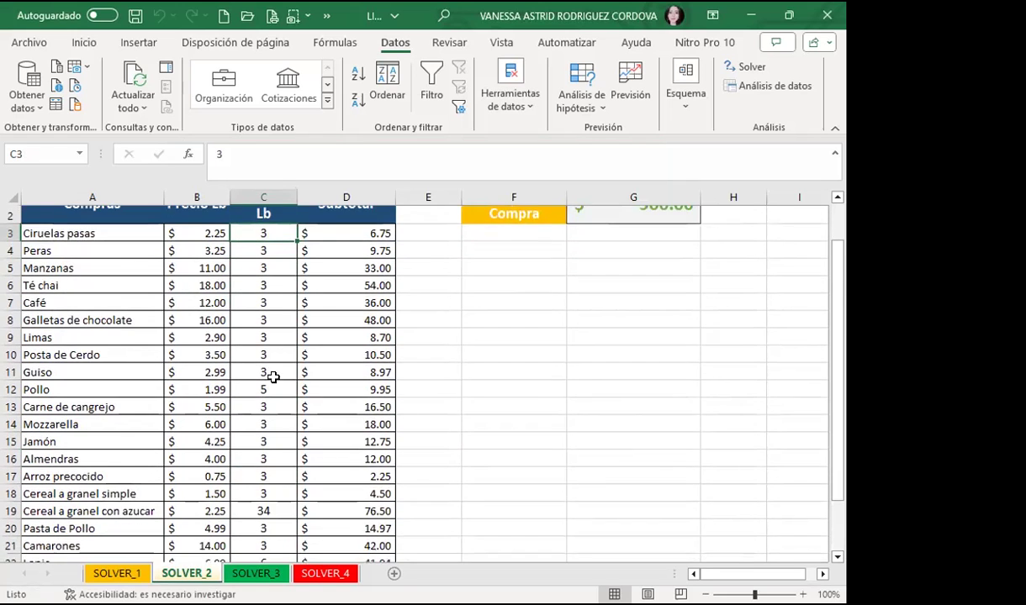
pyautogui.scroll(-1, 273, 373)
pyautogui.scroll(-1, 275, 378)
pyautogui.scroll(-1, 274, 378)
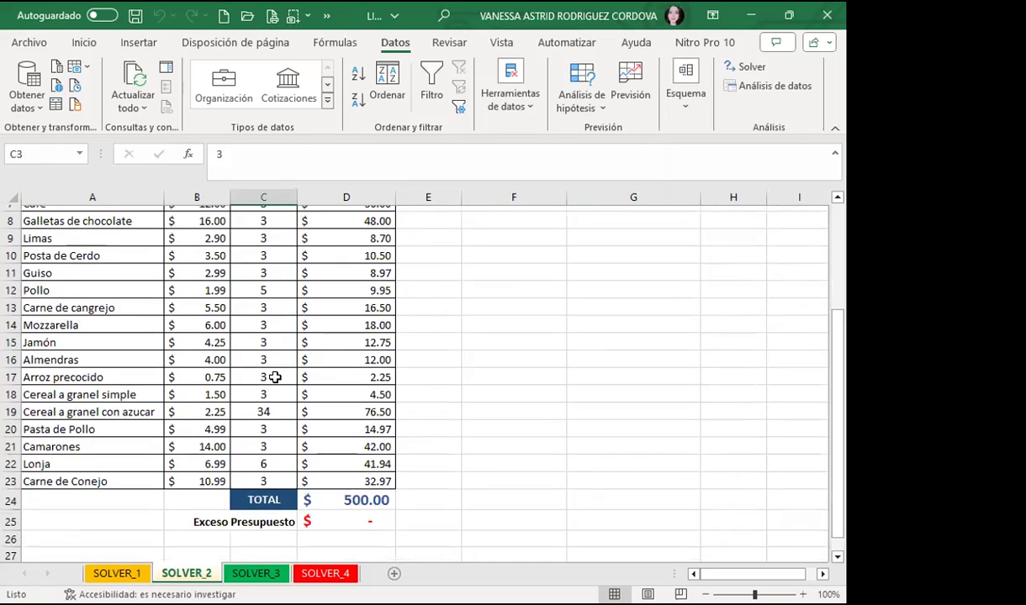
pyautogui.scroll(-1, 277, 370)
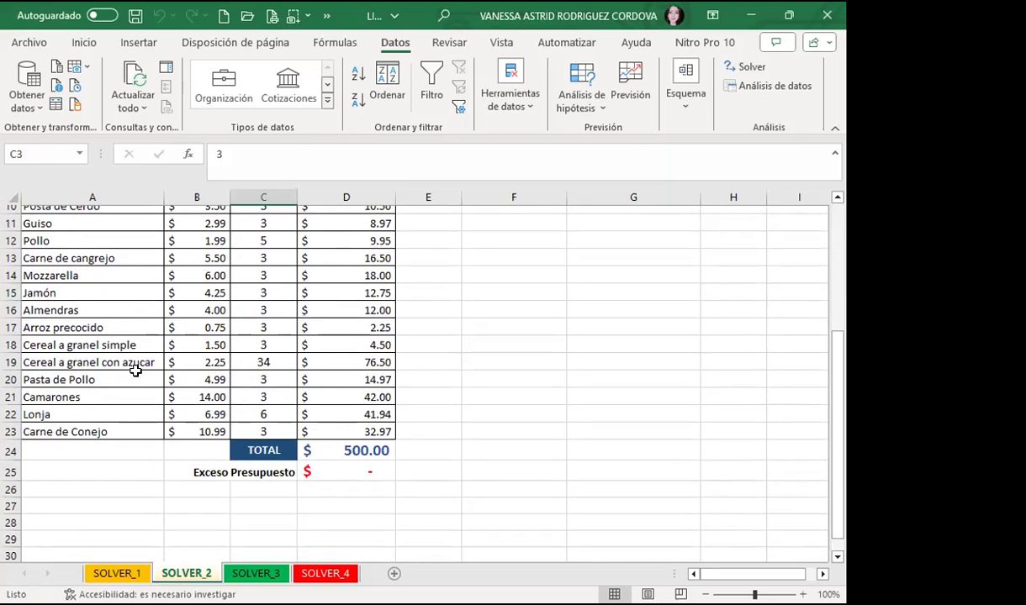
pyautogui.click(174, 362)
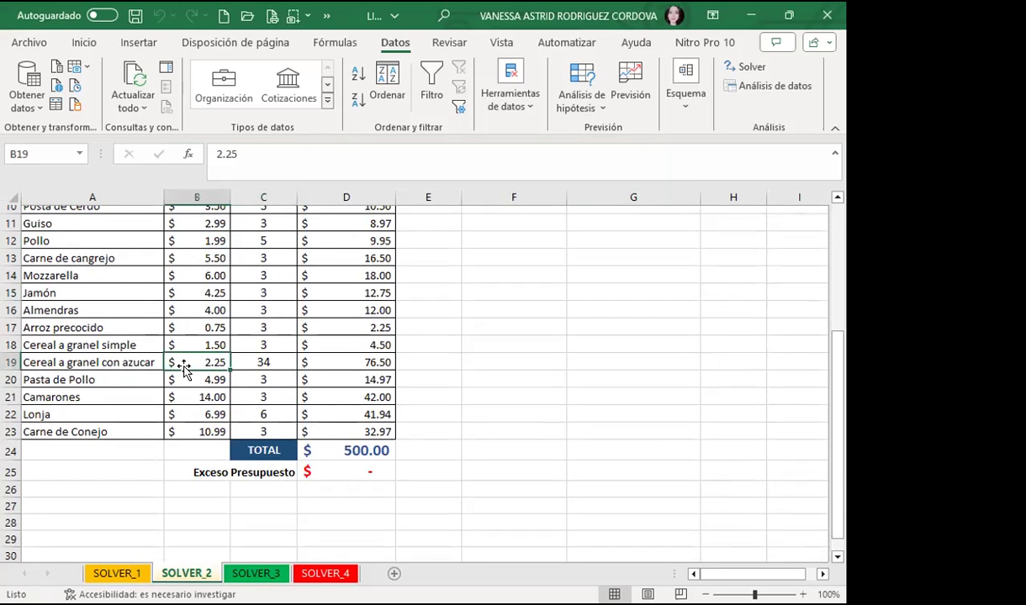
pyautogui.click(285, 368)
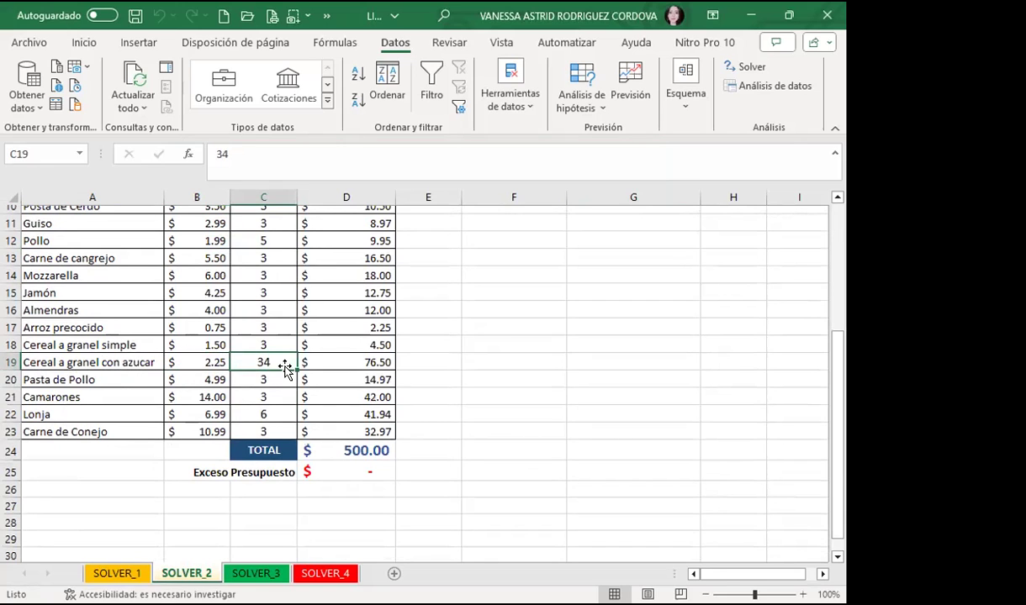
pyautogui.scroll(1, 285, 367)
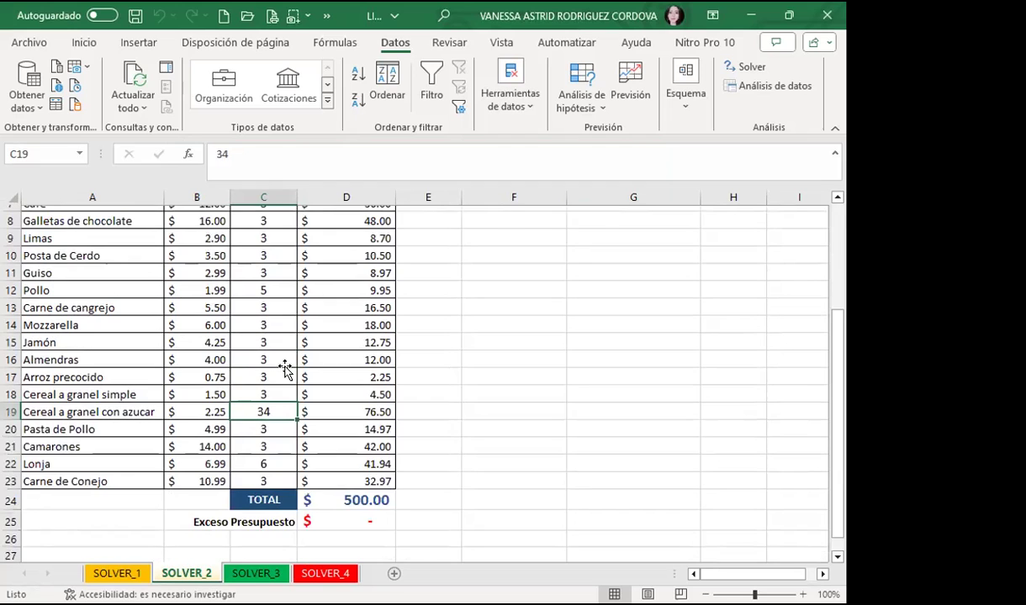
pyautogui.scroll(2, 285, 368)
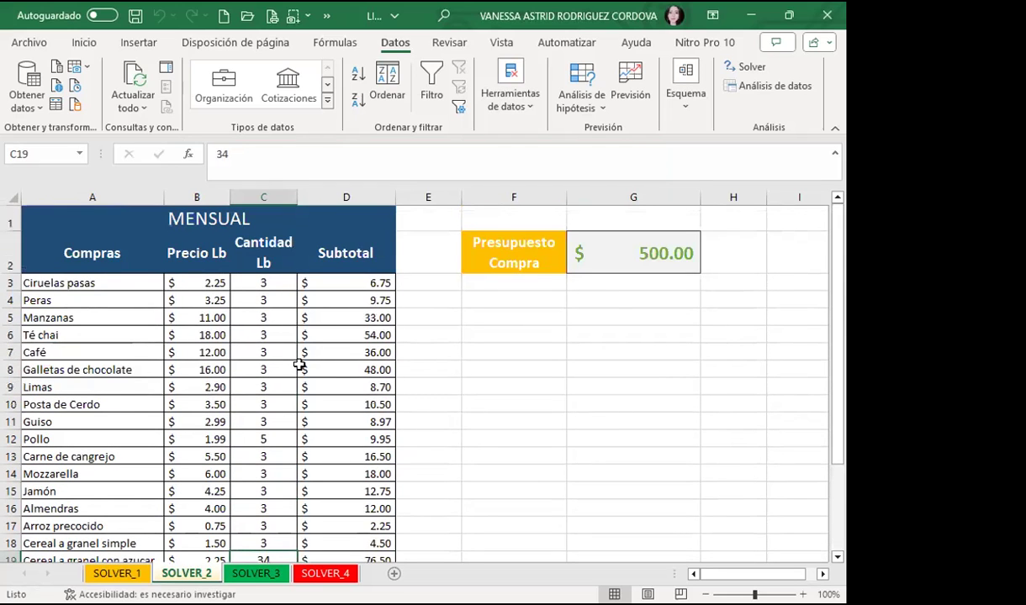
pyautogui.scroll(-1, 278, 396)
pyautogui.scroll(-2, 278, 404)
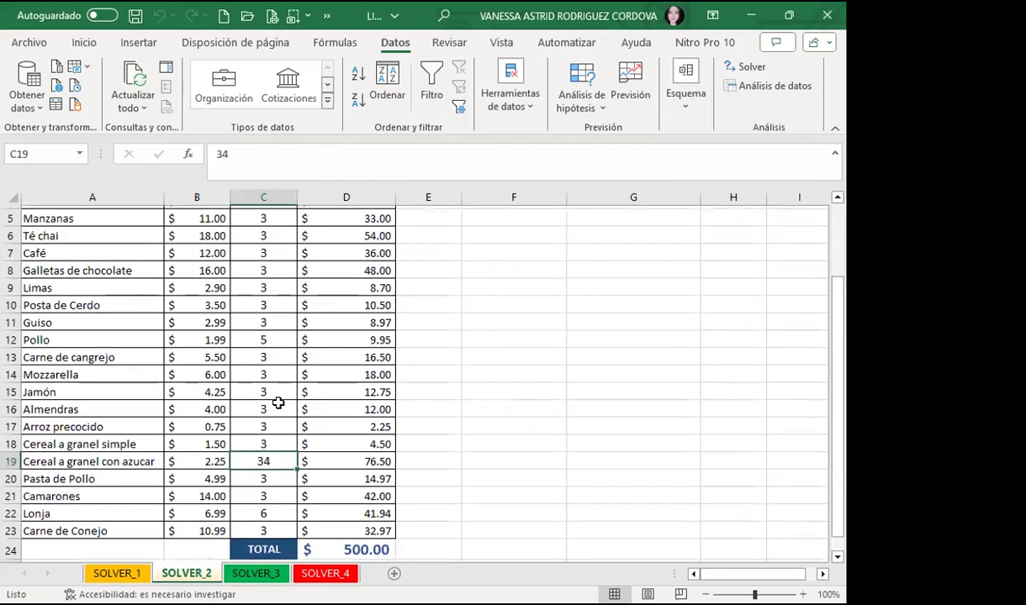
pyautogui.click(273, 378)
pyautogui.click(279, 438)
pyautogui.click(265, 341)
pyautogui.click(267, 307)
pyautogui.click(272, 264)
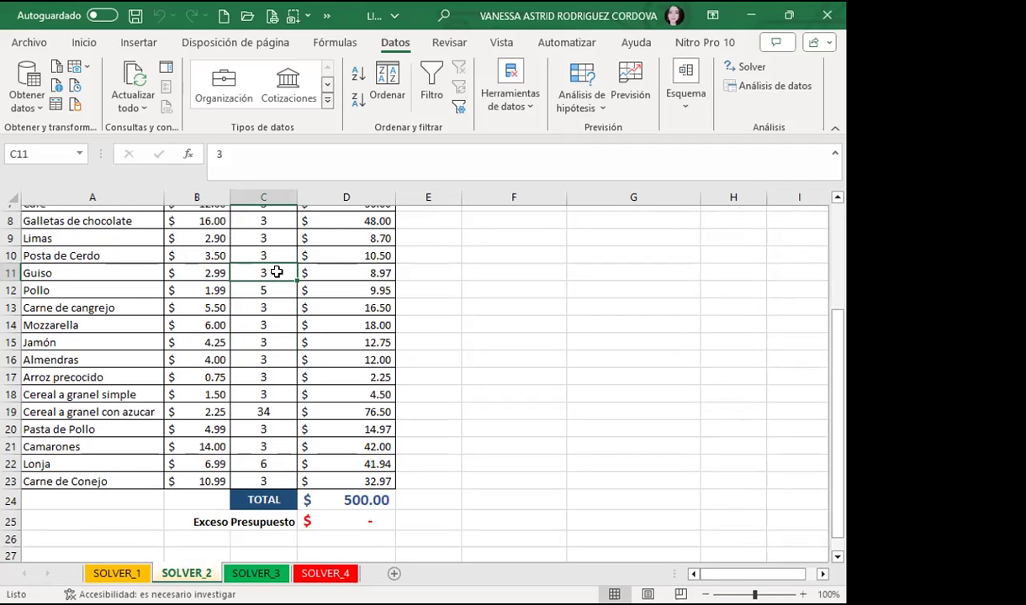
pyautogui.scroll(1, 276, 272)
pyautogui.scroll(1, 275, 281)
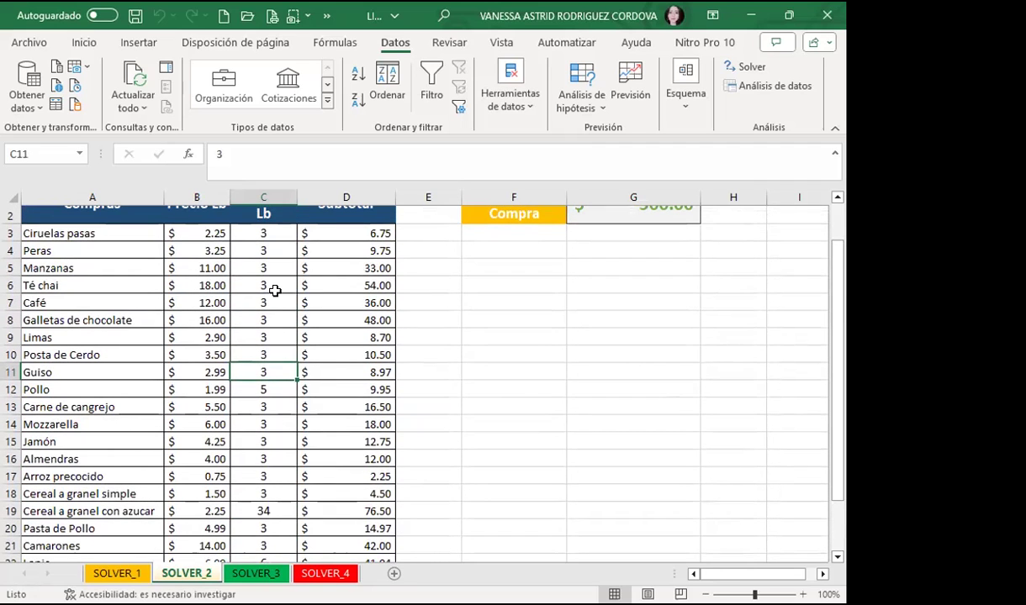
pyautogui.click(275, 290)
pyautogui.click(269, 267)
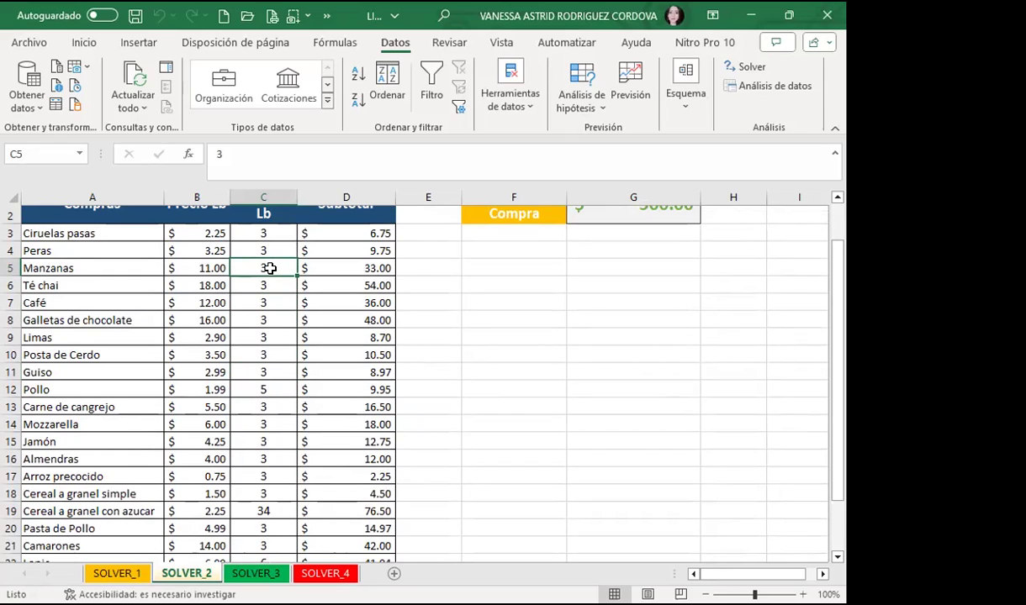
pyautogui.click(272, 313)
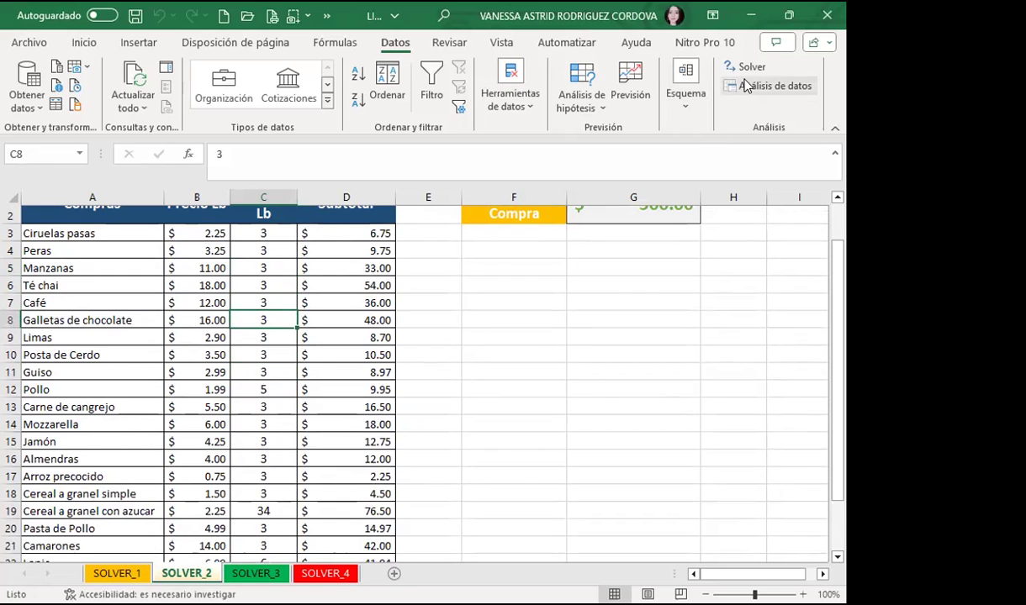
pyautogui.click(271, 285)
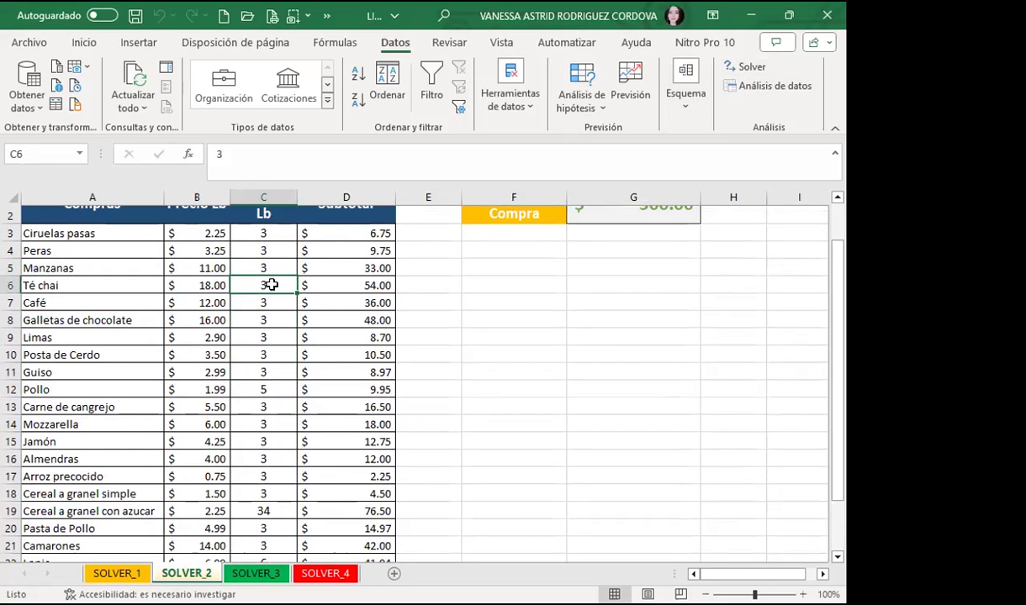
pyautogui.scroll(-3, 263, 370)
pyautogui.click(271, 356)
pyautogui.click(267, 313)
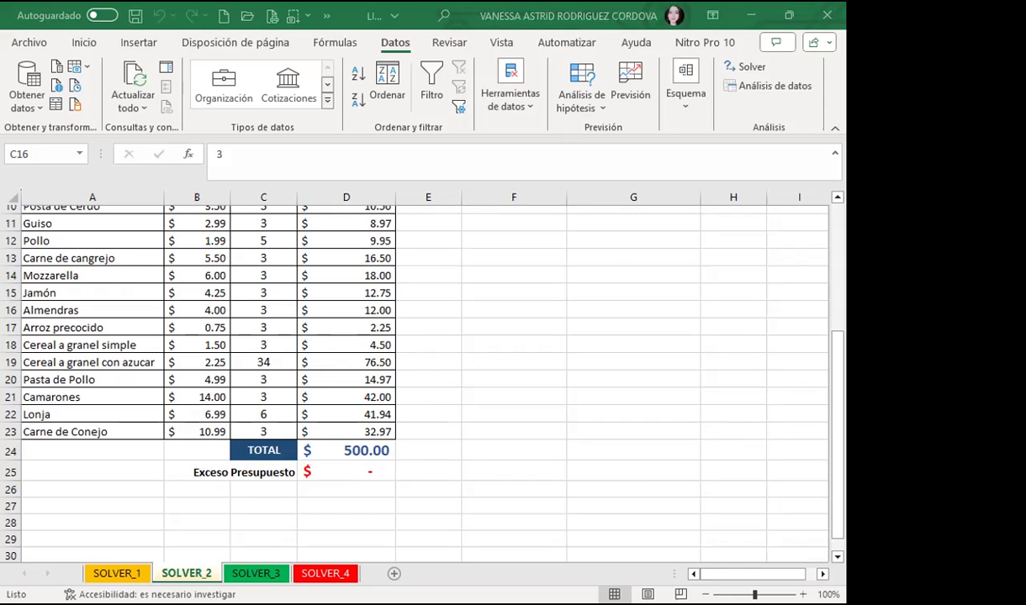
pyautogui.click(542, 293)
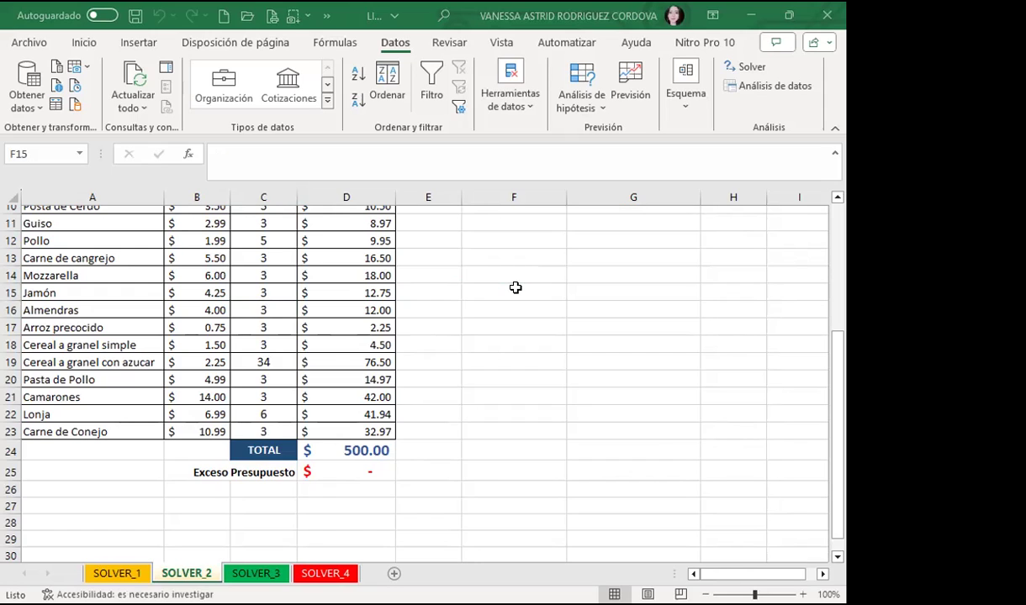
pyautogui.click(516, 288)
pyautogui.click(434, 289)
pyautogui.click(304, 326)
pyautogui.click(241, 310)
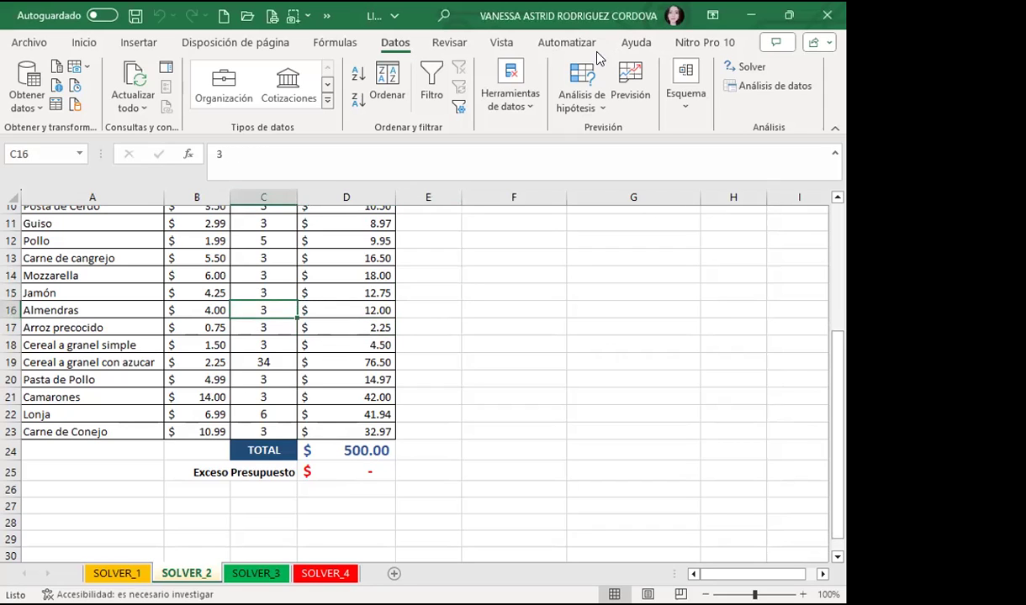
# Reopen Solver and start a new constraint, clearing a mistaken C3:C21 reference
pyautogui.click(757, 73)
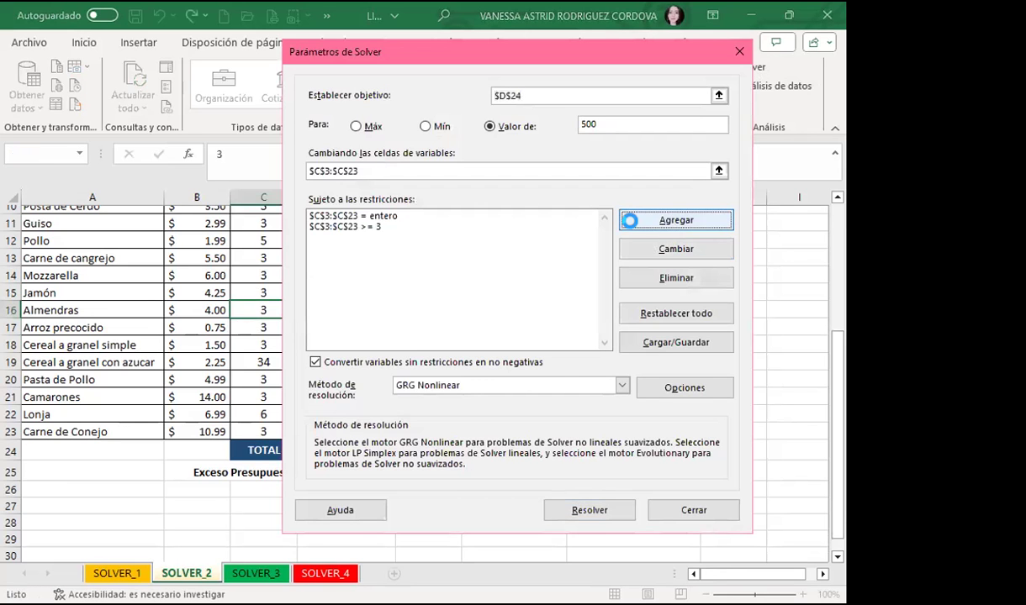
pyautogui.click(629, 220)
pyautogui.scroll(3, 253, 280)
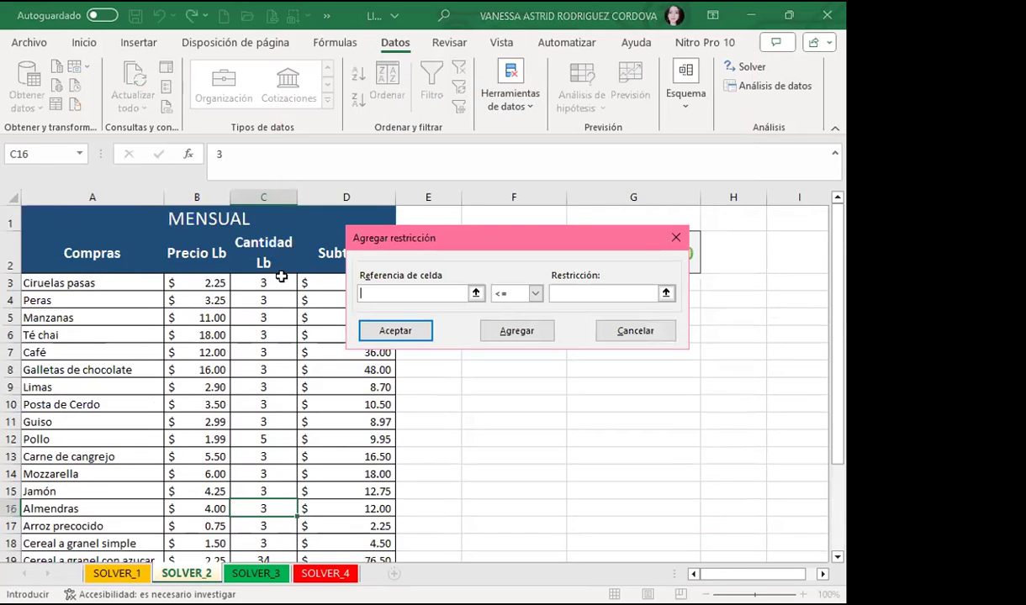
pyautogui.click(269, 284)
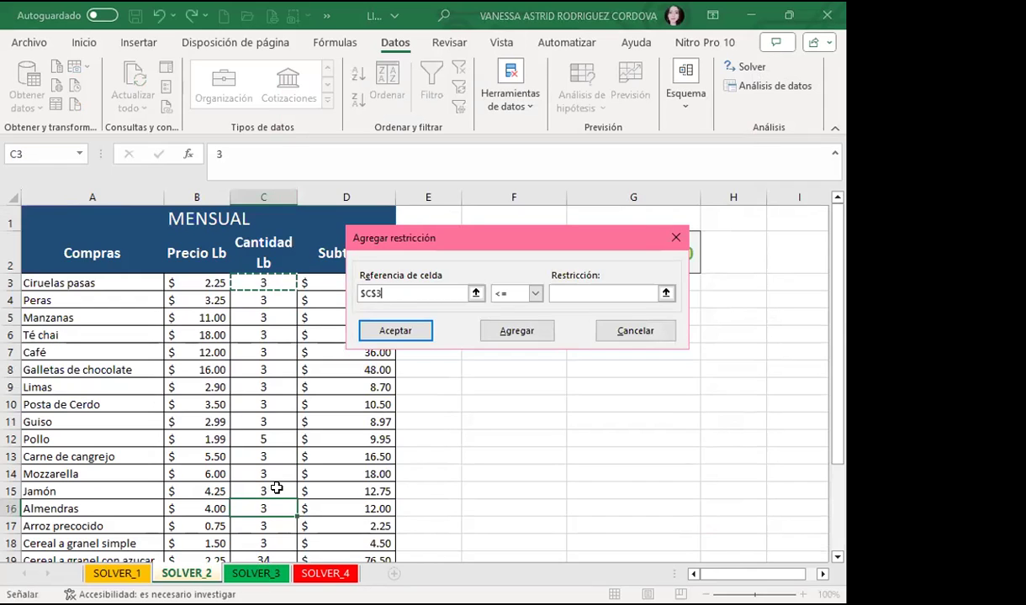
pyautogui.scroll(-2, 271, 425)
pyautogui.keyDown('shift'); pyautogui.click(263, 429); pyautogui.keyUp('shift')
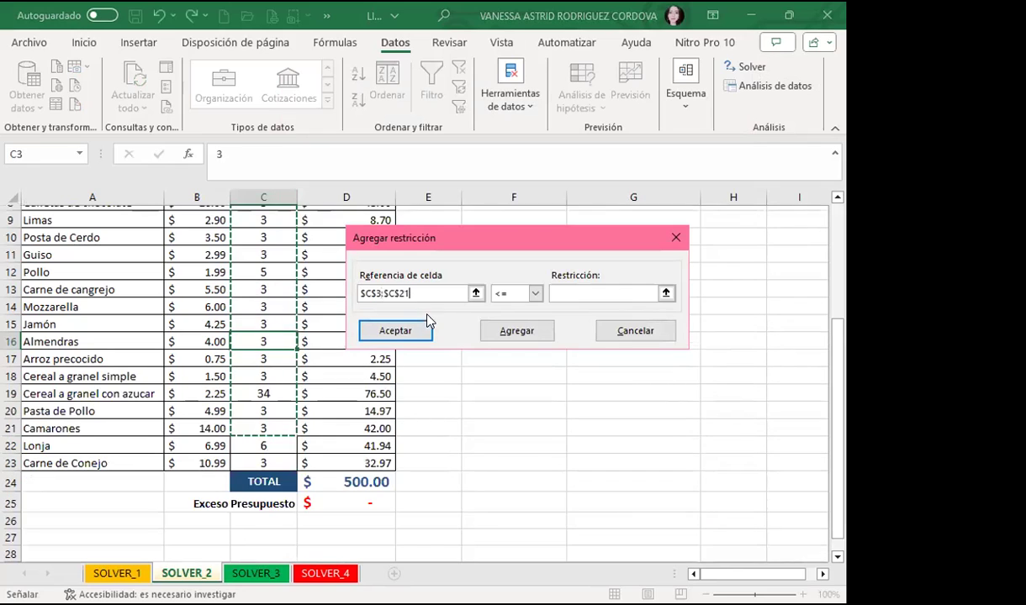
pyautogui.click(356, 296)
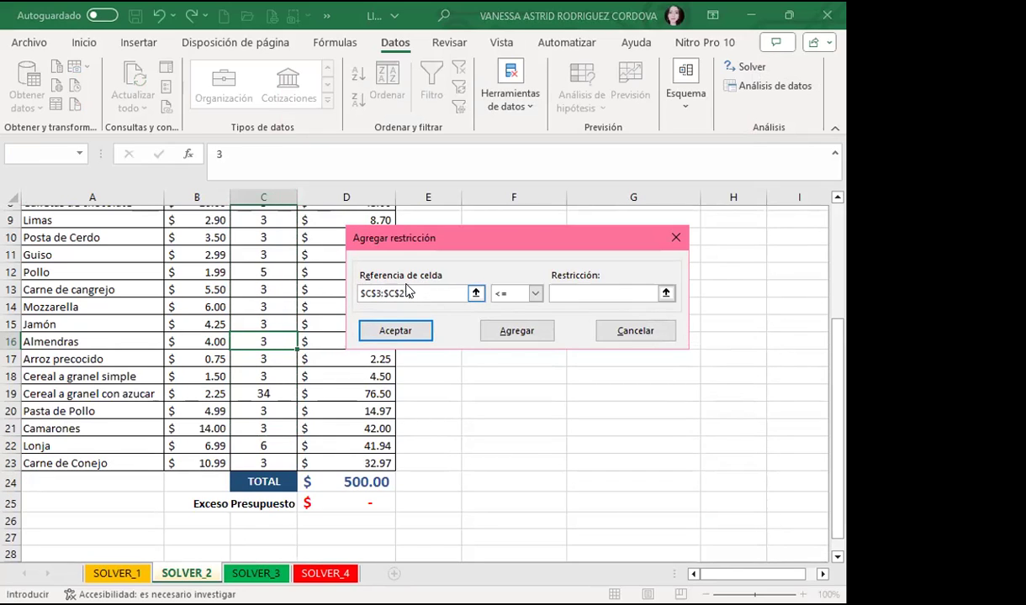
pyautogui.press('BackSpace')
pyautogui.press('BackSpace')
pyautogui.press('BackSpace')
pyautogui.press('BackSpace')
pyautogui.press('BackSpace')
pyautogui.press('BackSpace')
pyautogui.press('BackSpace')
pyautogui.press('BackSpace')
pyautogui.press('BackSpace')
pyautogui.press('BackSpace')
# Set the constraint reference to C3:C23 with <= and a limit of 5
pyautogui.scroll(2, 270, 264)
pyautogui.scroll(1, 270, 263)
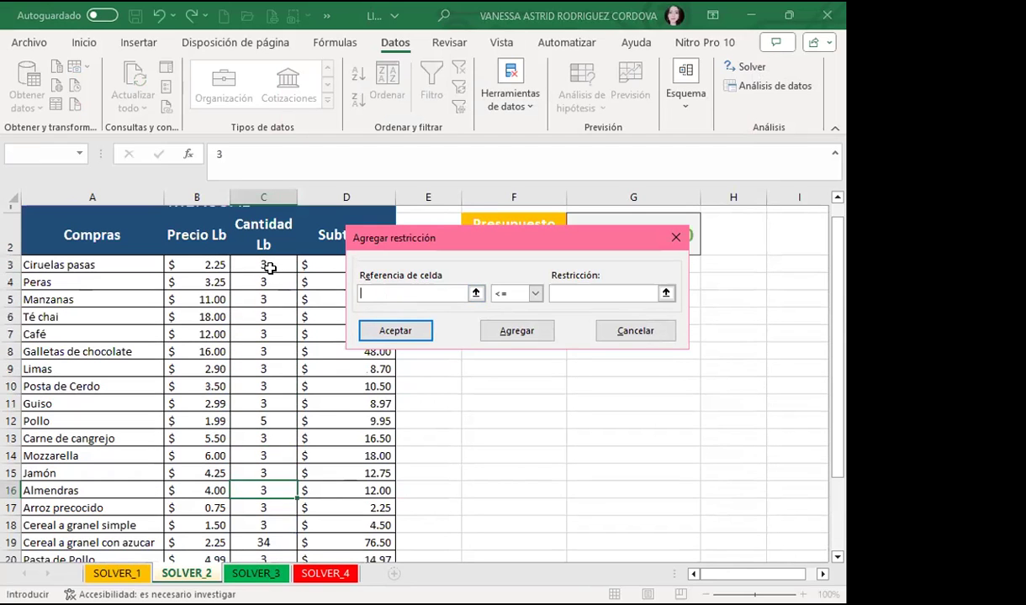
pyautogui.click(275, 264)
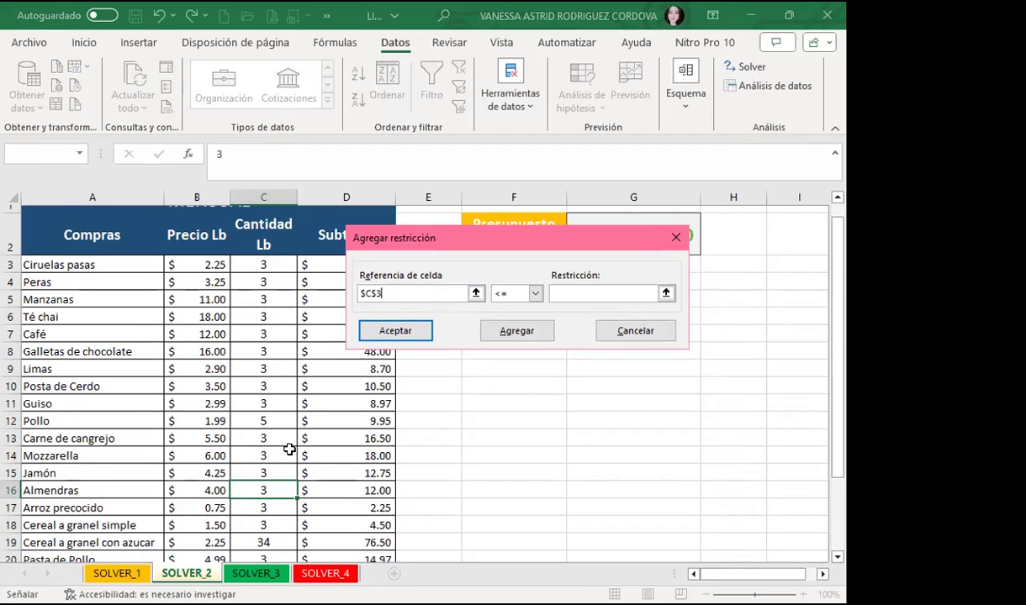
pyautogui.scroll(-1, 275, 437)
pyautogui.keyDown('shift'); pyautogui.click(263, 510); pyautogui.keyUp('shift')
pyautogui.click(566, 292)
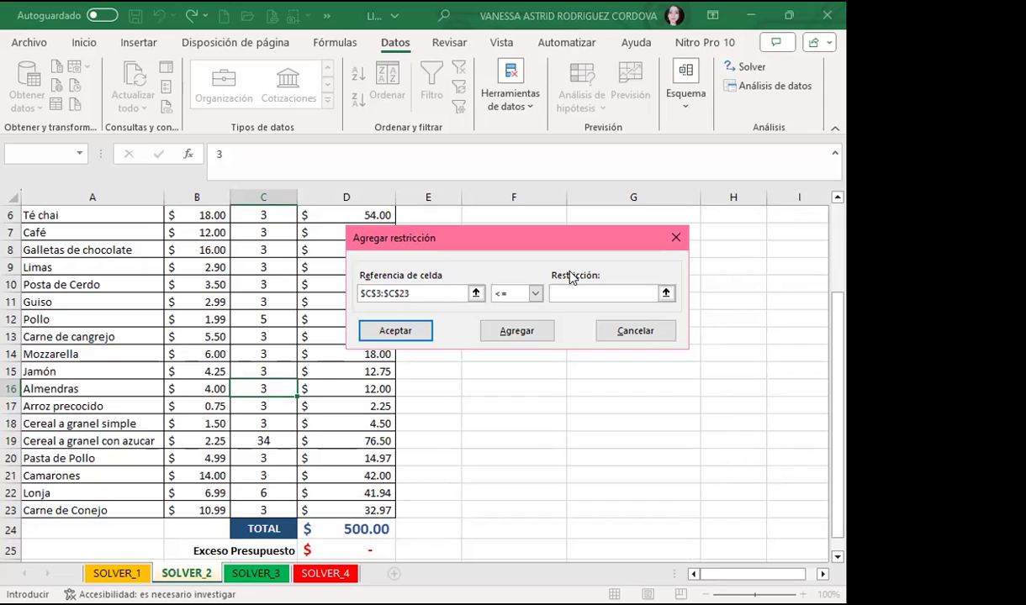
pyautogui.write('5')
# Add the <= 5 constraint, re-solve and keep the solution, then check the Pollo quantity
pyautogui.click(406, 331)
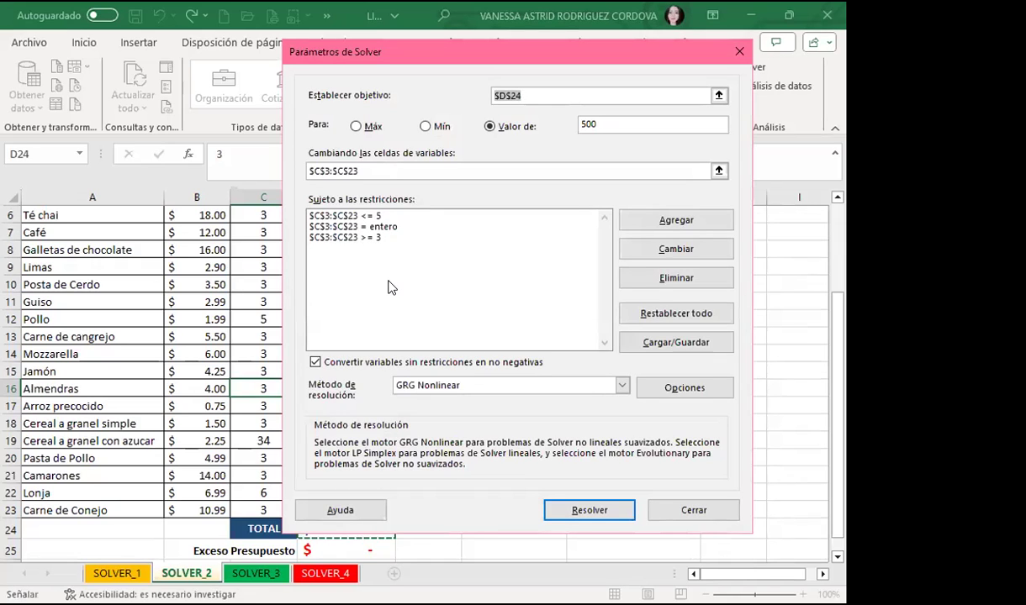
pyautogui.click(590, 511)
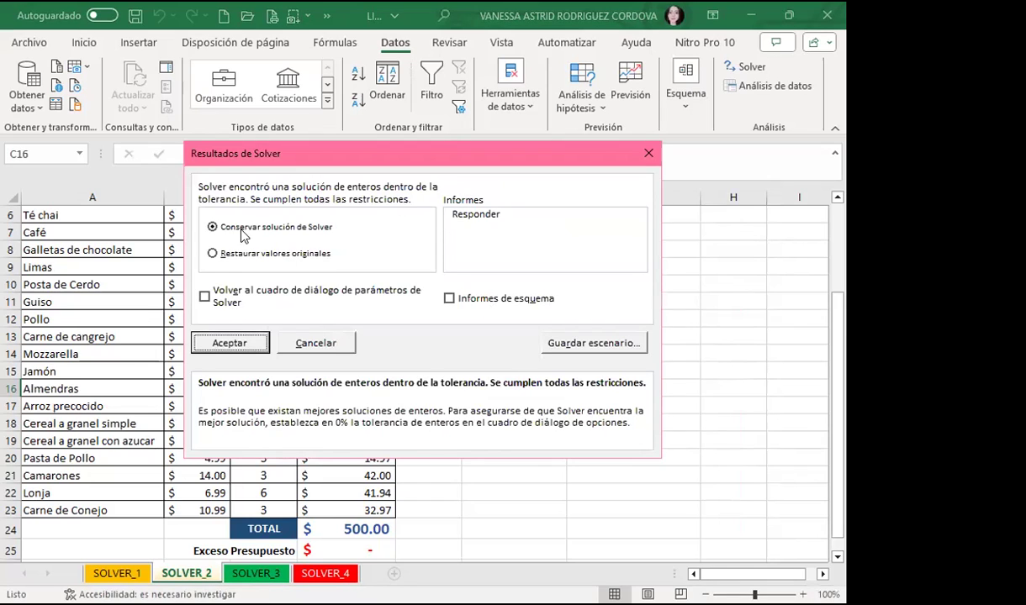
pyautogui.click(234, 345)
pyautogui.click(275, 323)
pyautogui.scroll(2, 278, 328)
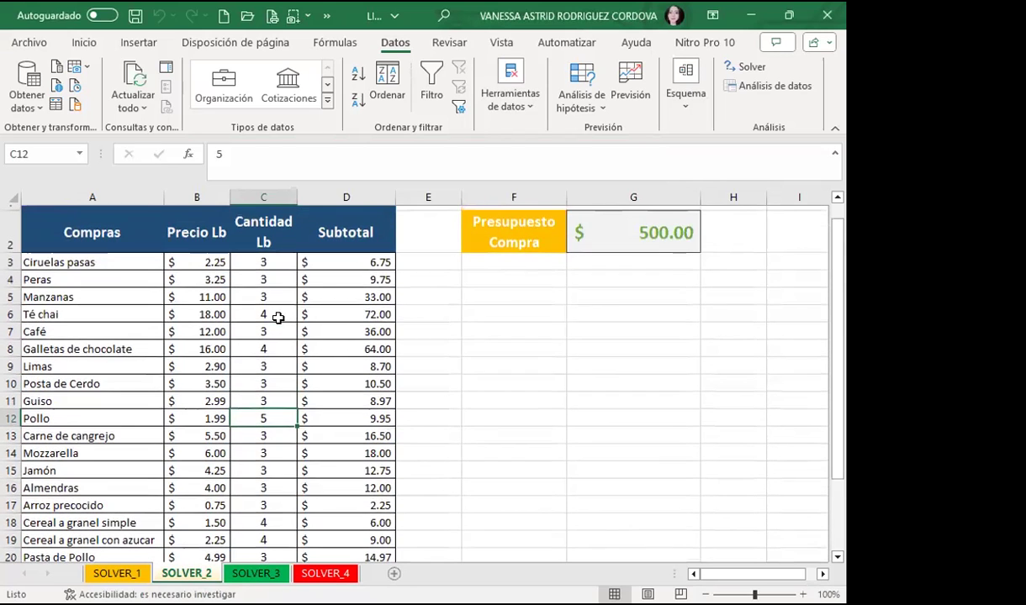
pyautogui.scroll(-1, 279, 317)
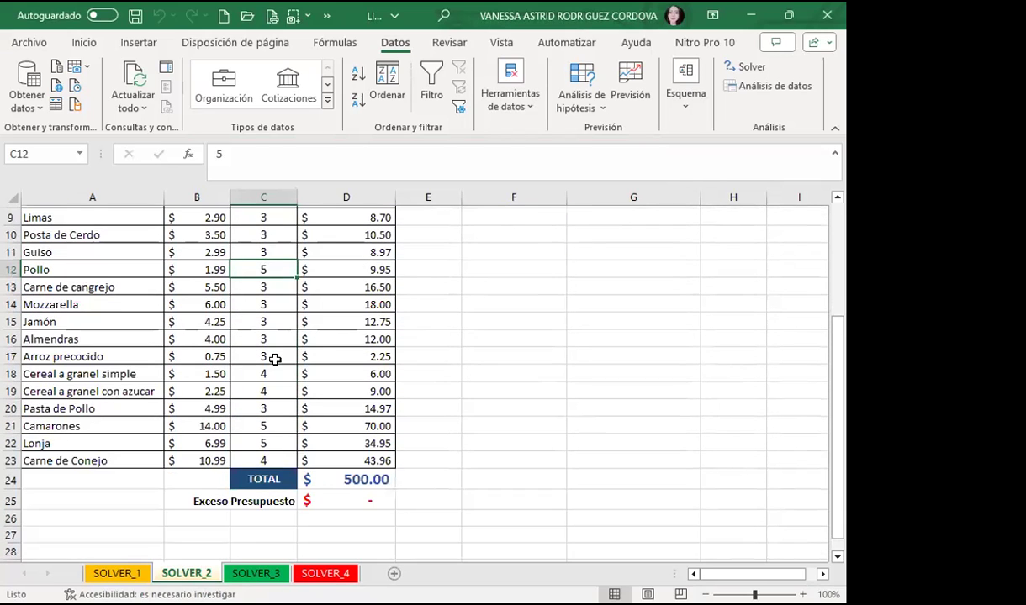
pyautogui.click(345, 475)
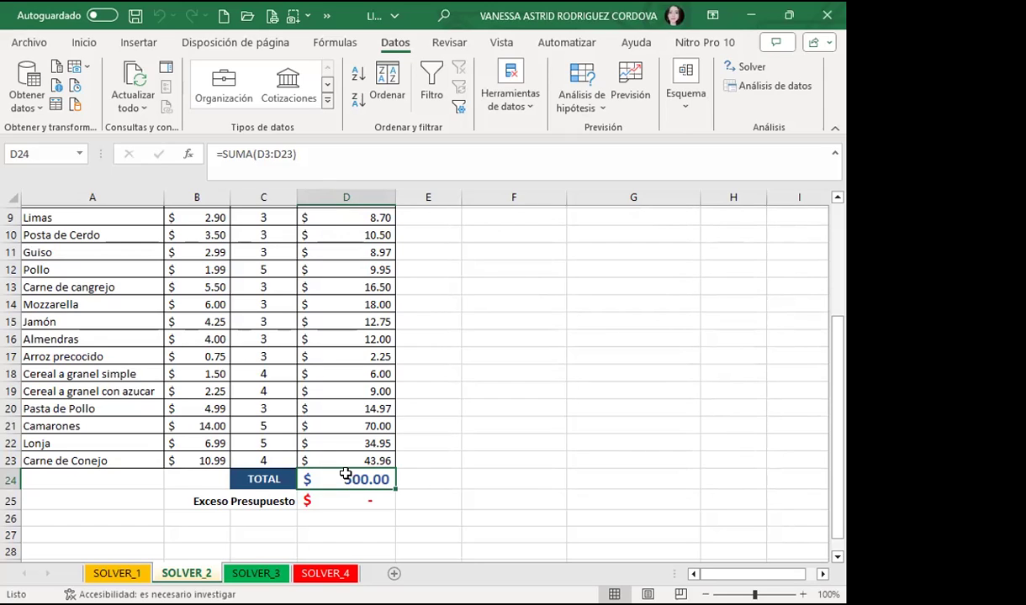
pyautogui.scroll(1, 252, 437)
pyautogui.scroll(2, 270, 354)
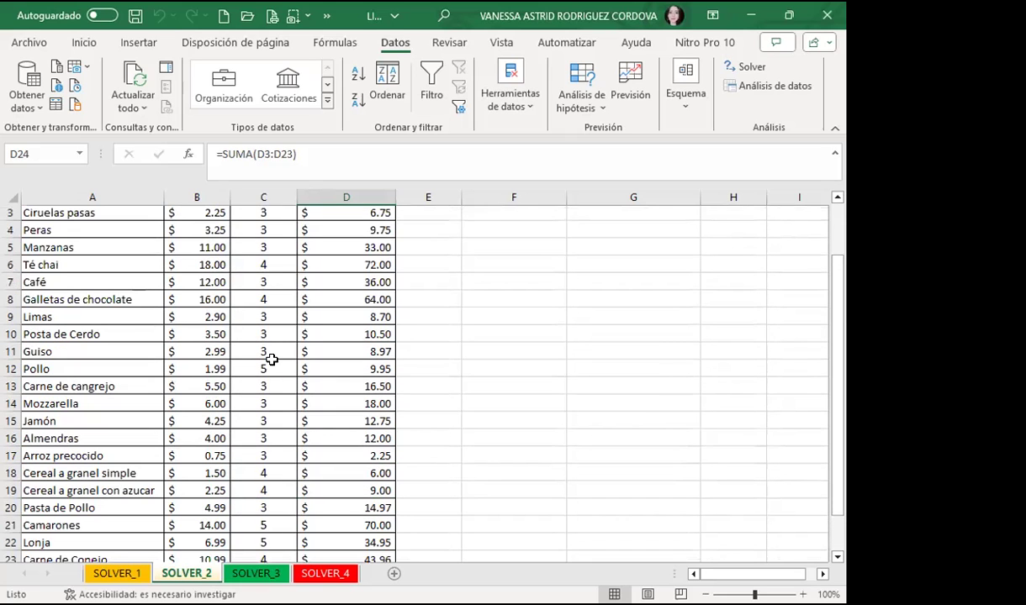
pyautogui.click(269, 360)
pyautogui.scroll(1, 270, 340)
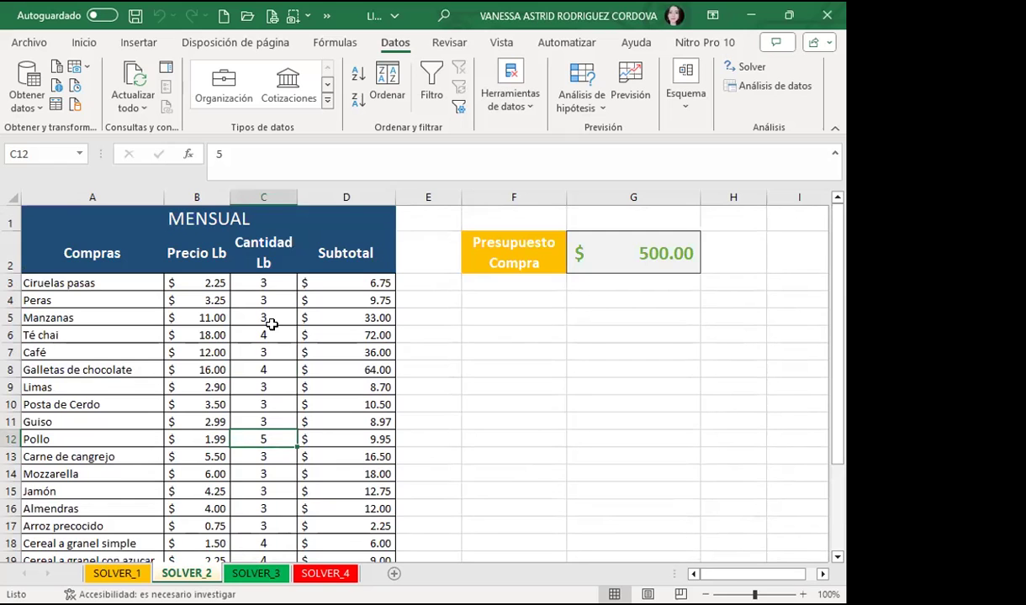
pyautogui.scroll(-1, 271, 323)
pyautogui.scroll(-1, 276, 328)
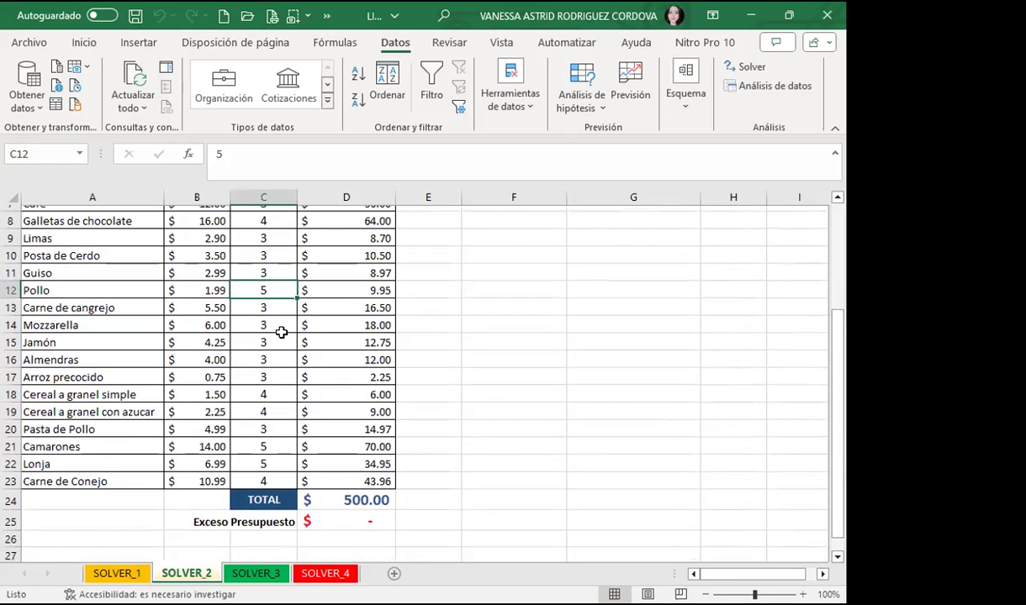
pyautogui.scroll(-1, 280, 345)
pyautogui.click(283, 366)
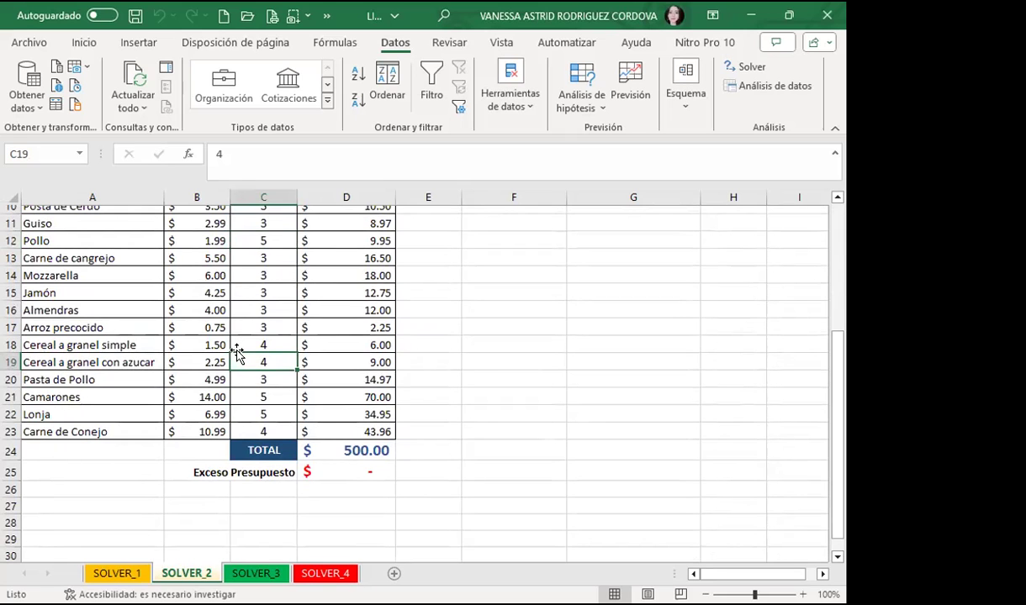
pyautogui.scroll(1, 278, 330)
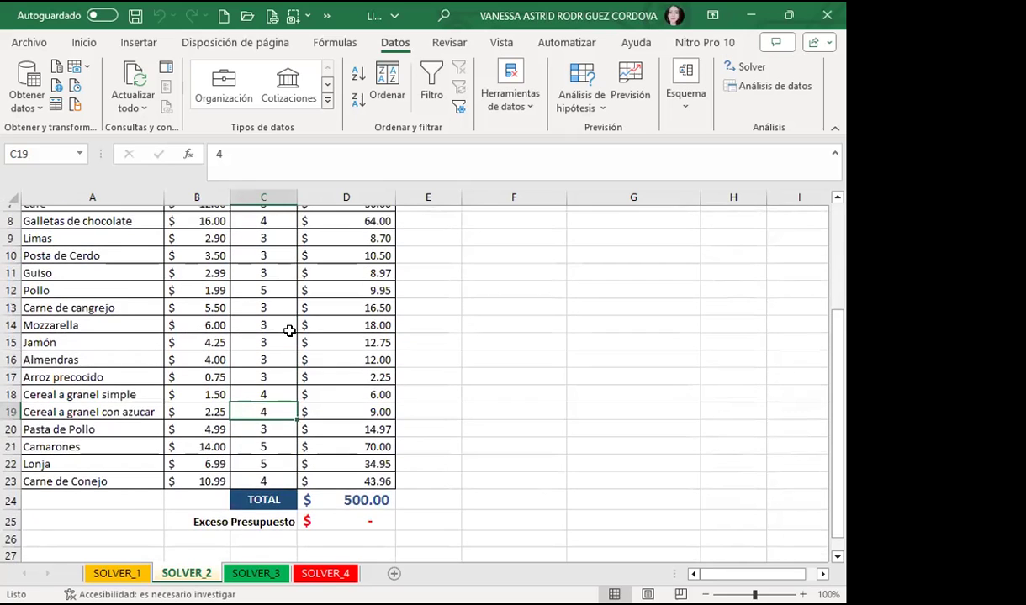
pyautogui.scroll(2, 289, 330)
pyautogui.click(277, 312)
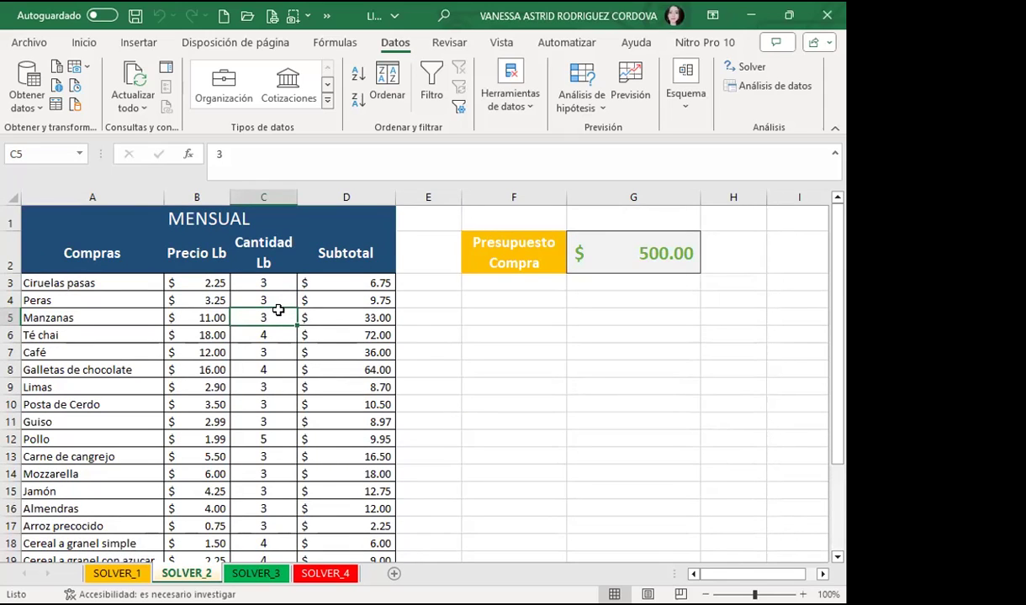
pyautogui.scroll(-1, 277, 310)
pyautogui.scroll(-2, 279, 336)
pyautogui.scroll(-1, 281, 359)
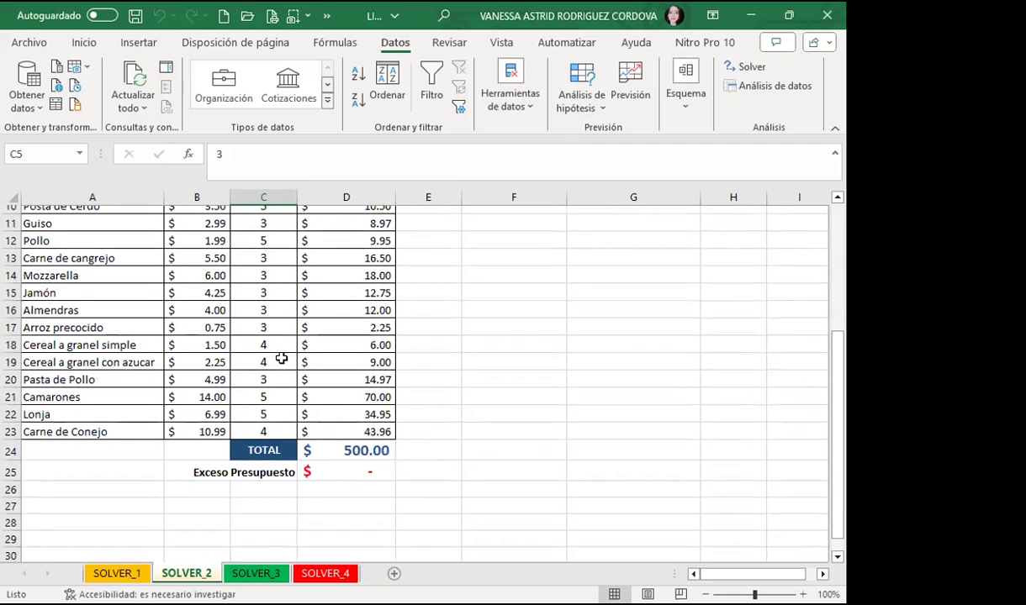
pyautogui.click(329, 450)
pyautogui.scroll(4, 513, 326)
pyautogui.click(588, 237)
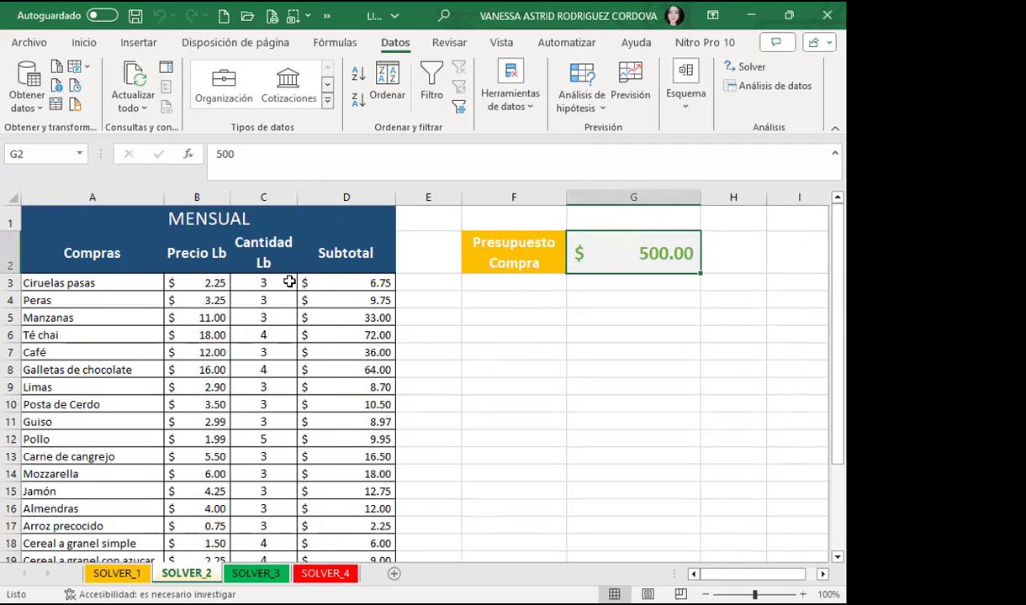
pyautogui.scroll(-1, 286, 290)
pyautogui.scroll(-1, 282, 335)
pyautogui.scroll(-1, 275, 390)
pyautogui.scroll(-1, 280, 399)
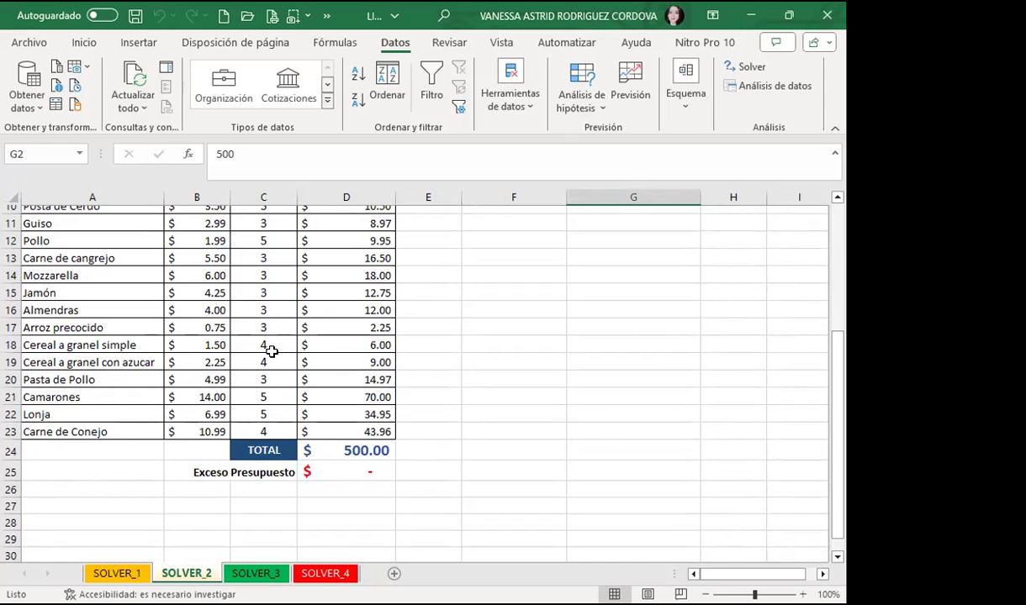
pyautogui.scroll(1, 271, 286)
pyautogui.scroll(2, 271, 286)
pyautogui.click(285, 288)
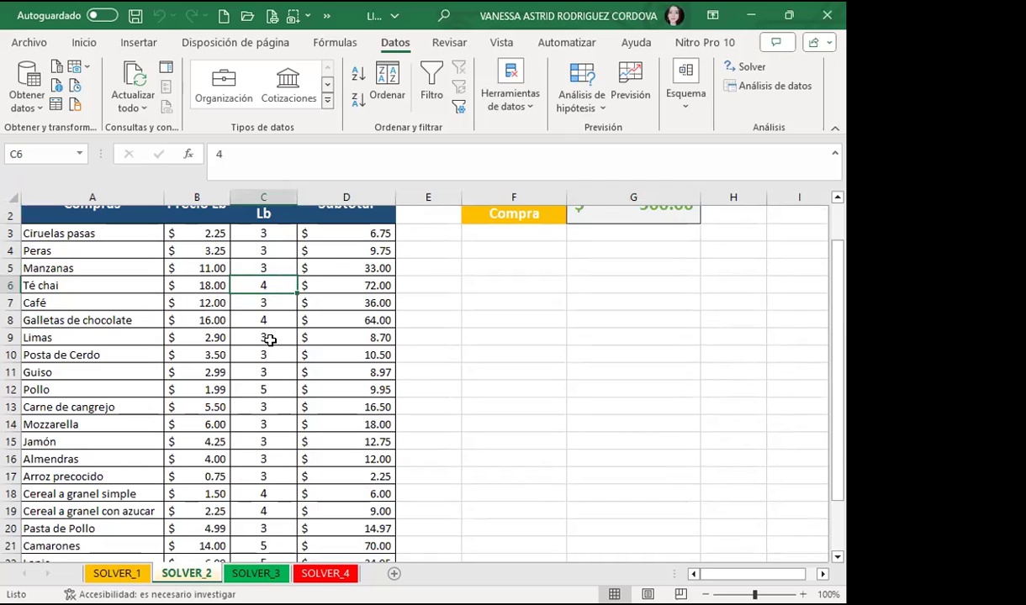
pyautogui.scroll(-1, 269, 339)
pyautogui.scroll(-2, 269, 339)
pyautogui.click(345, 454)
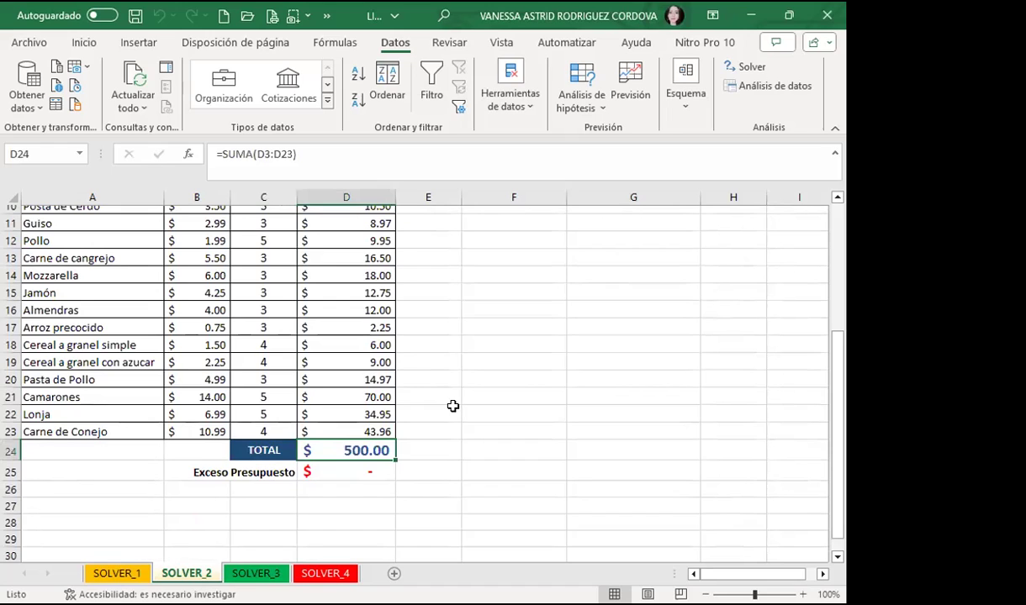
pyautogui.click(264, 328)
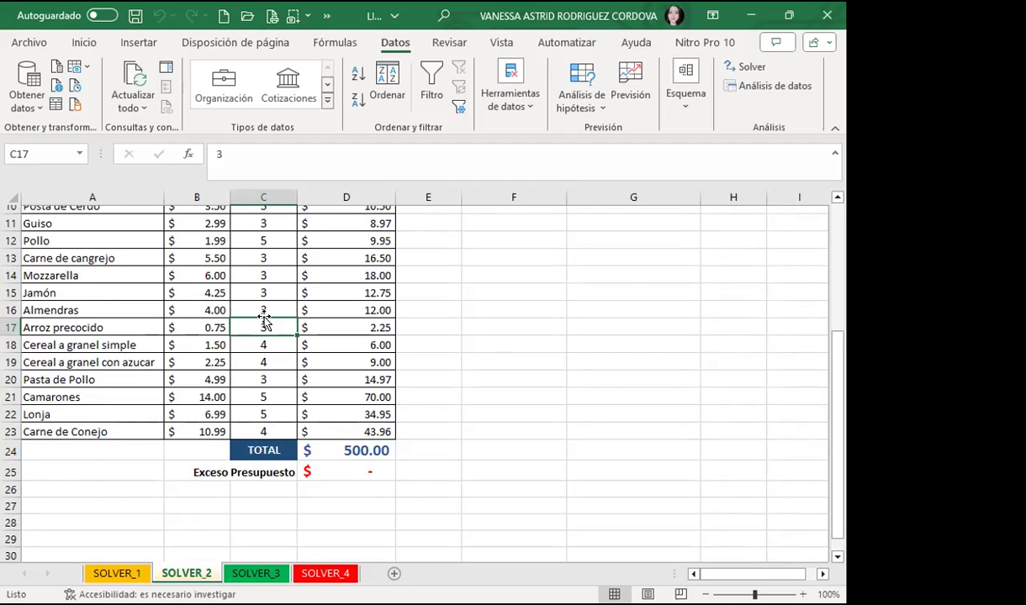
pyautogui.scroll(3, 247, 309)
pyautogui.click(249, 314)
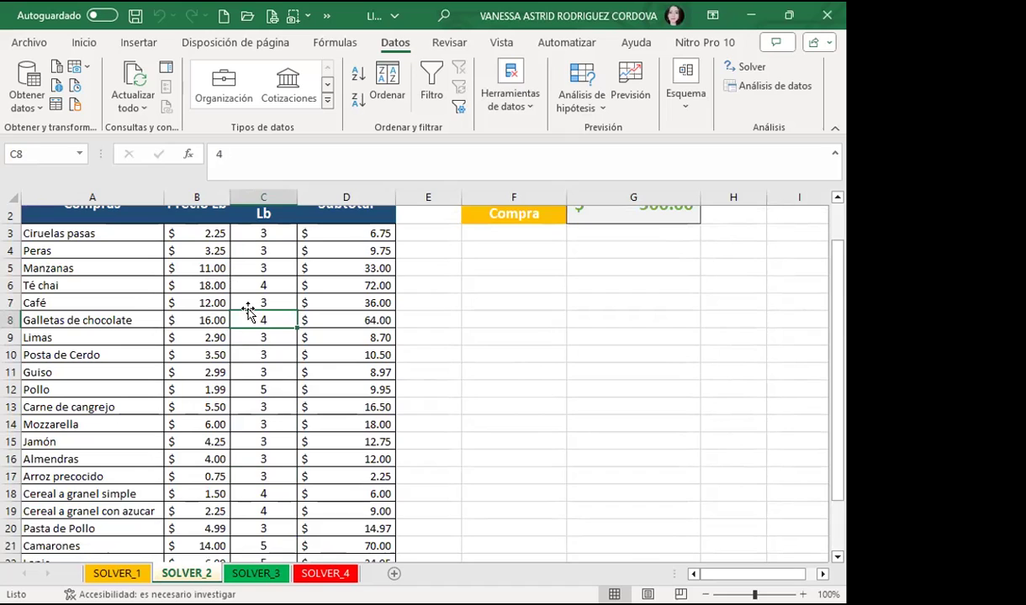
pyautogui.scroll(-2, 265, 358)
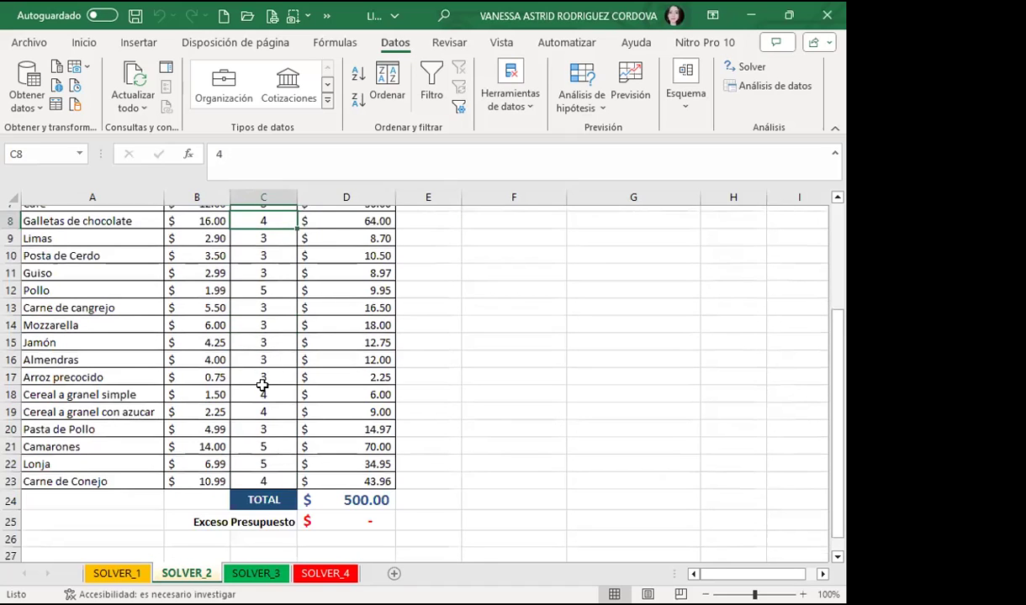
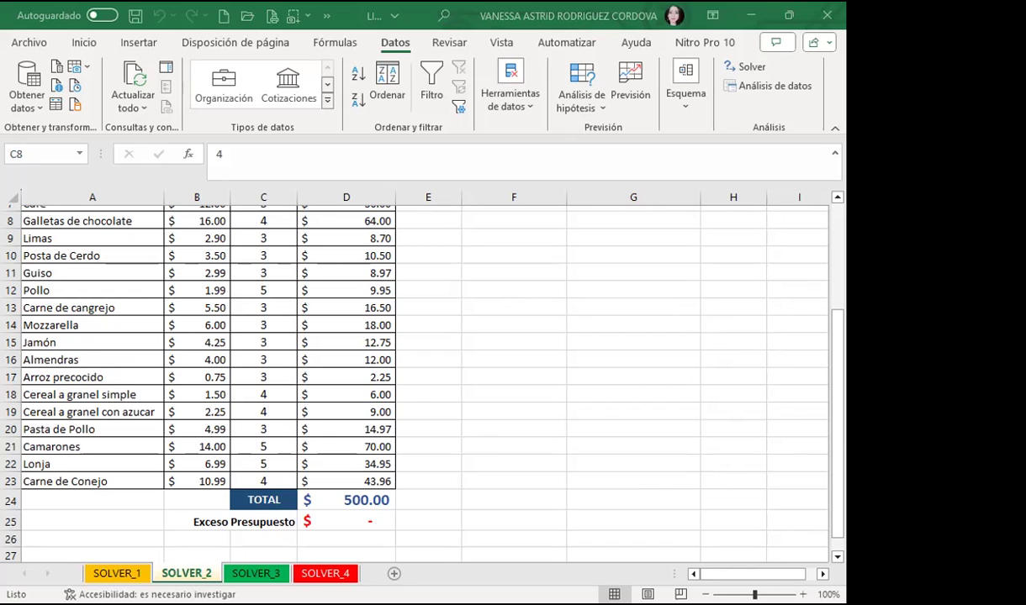
# Paste the numbered RESTRICCION list on SOLVER_3 starting at cell G3
pyautogui.click(256, 573)
pyautogui.scroll(8, 783, 337)
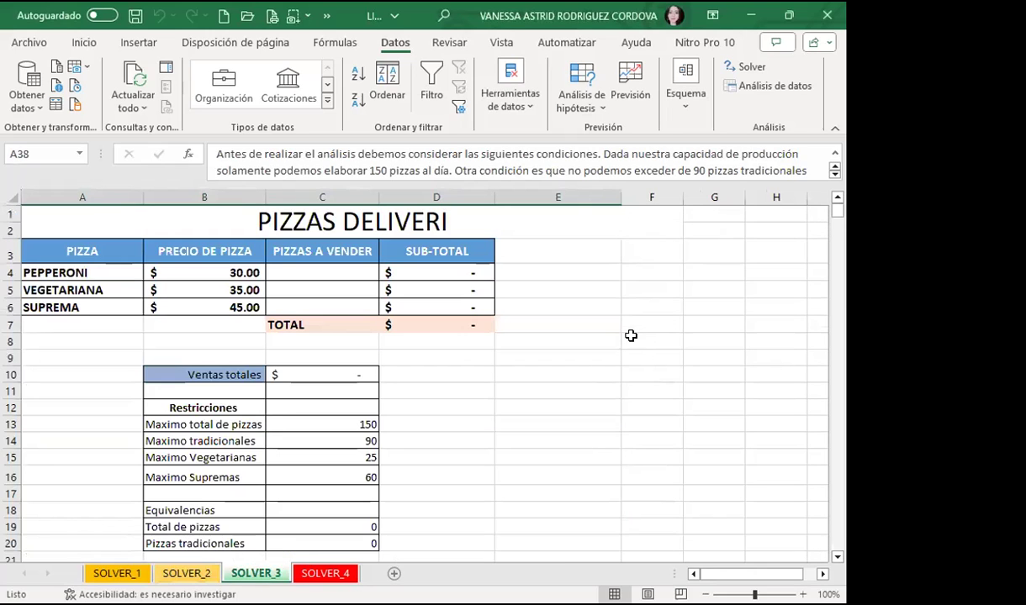
pyautogui.click(705, 256)
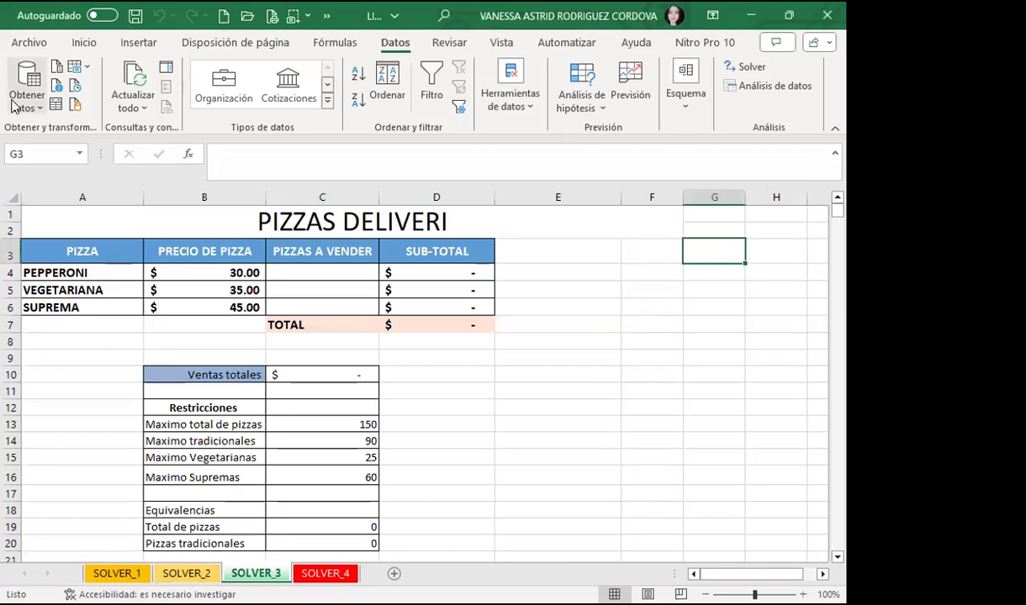
pyautogui.click(84, 42)
pyautogui.click(25, 77)
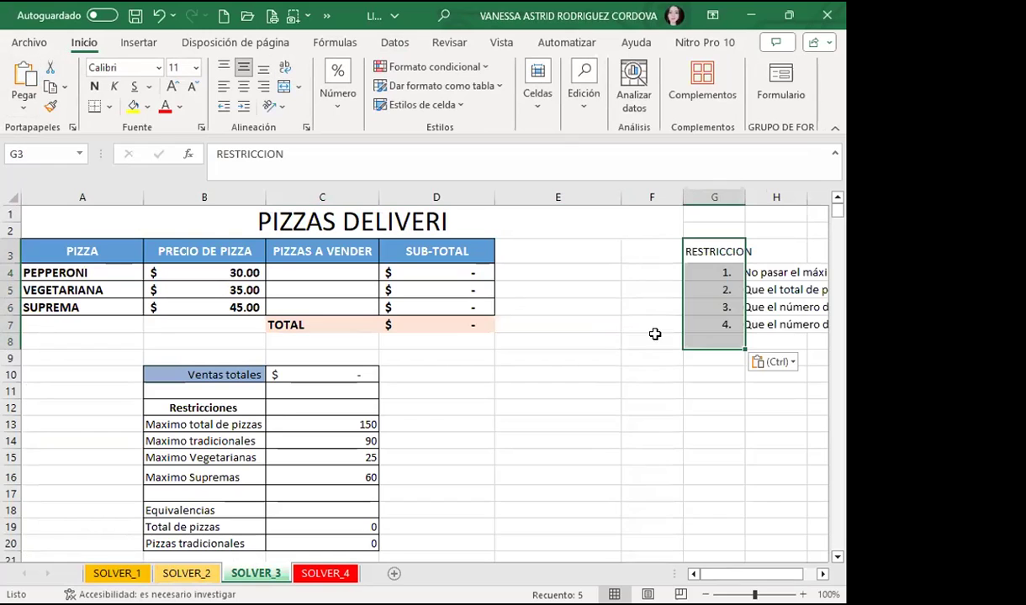
# Leave the pasted list and switch back to the SOLVER_2 sheet
pyautogui.click(607, 353)
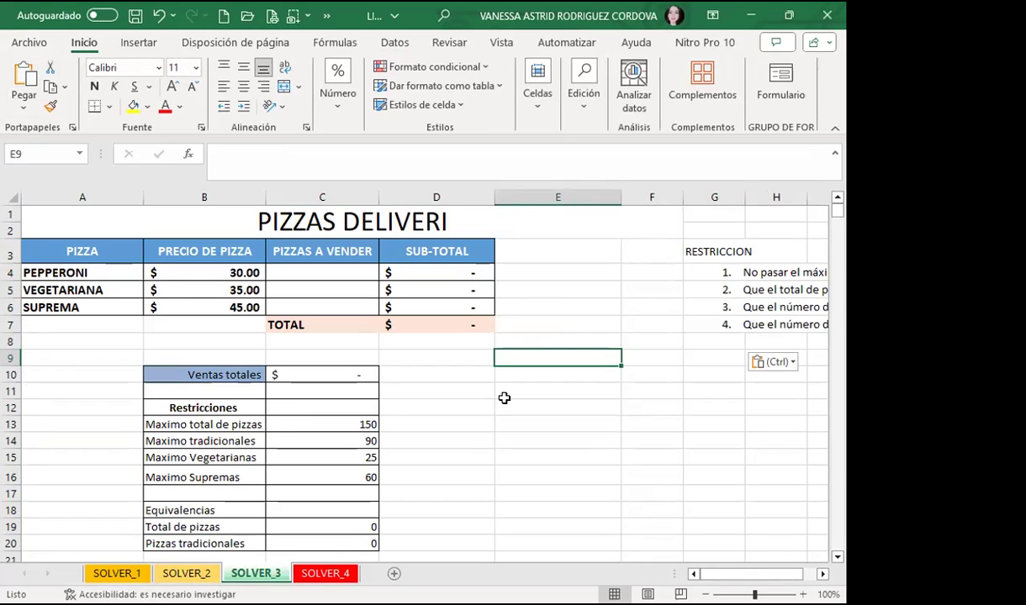
pyautogui.hotkey('ctrl', 'pageup')
pyautogui.click(315, 360)
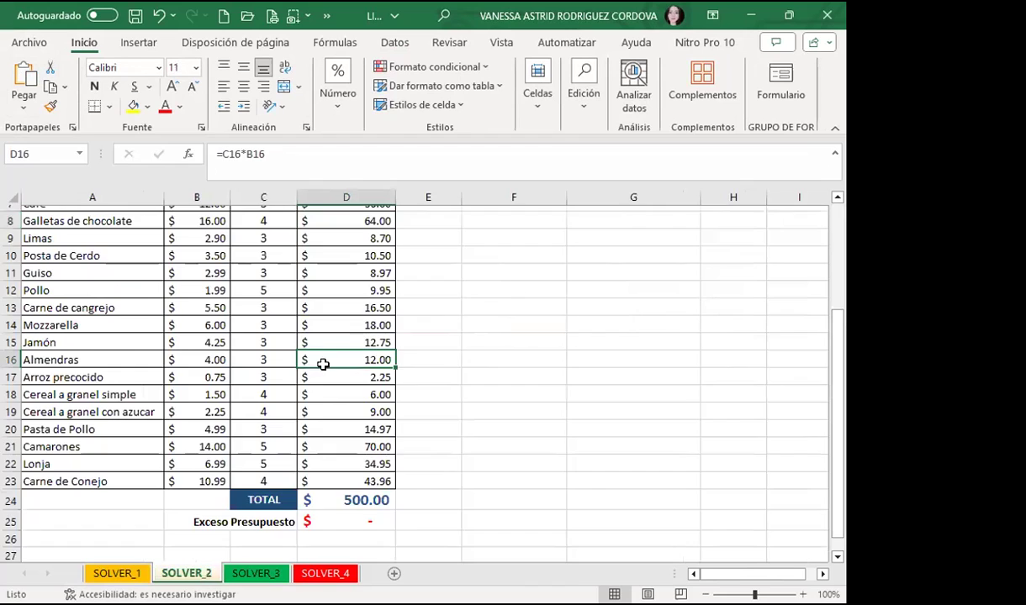
# Check the D24 total, C18 quantity and D19 subtotal on SOLVER_2, then return to SOLVER_3
pyautogui.scroll(-2, 314, 360)
pyautogui.click(312, 395)
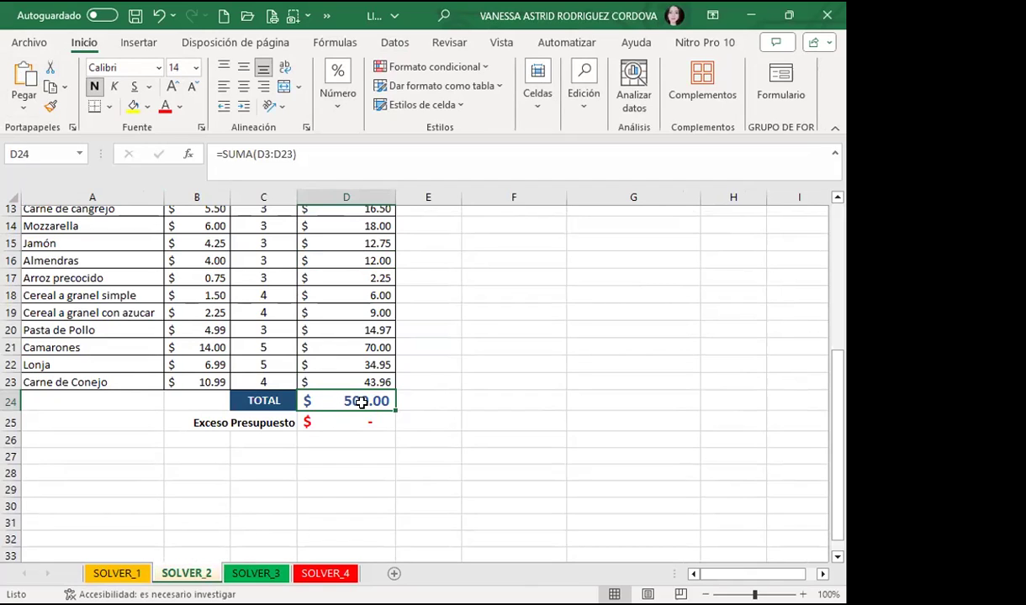
pyautogui.click(261, 290)
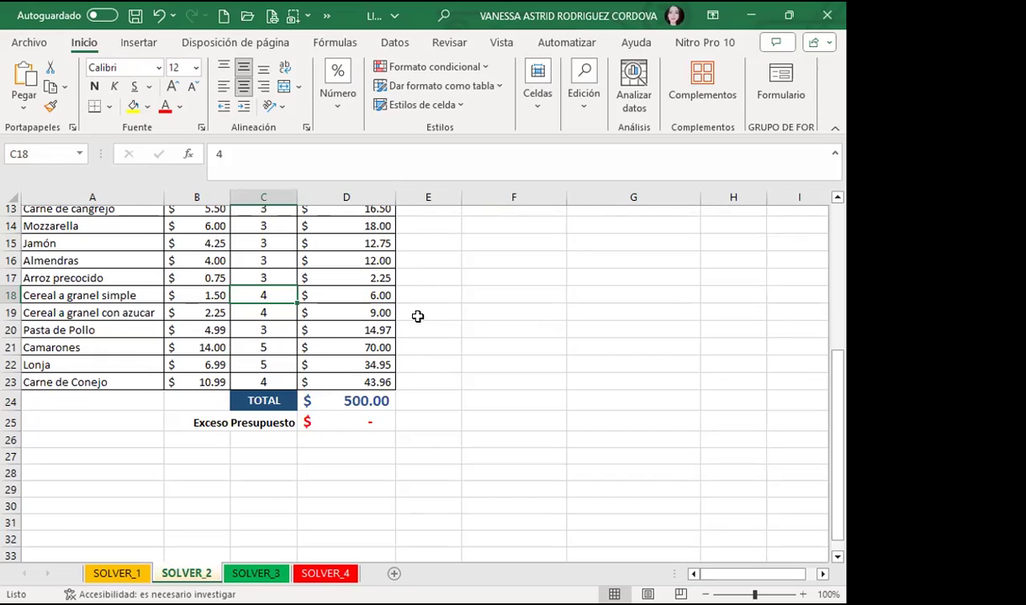
pyautogui.click(353, 398)
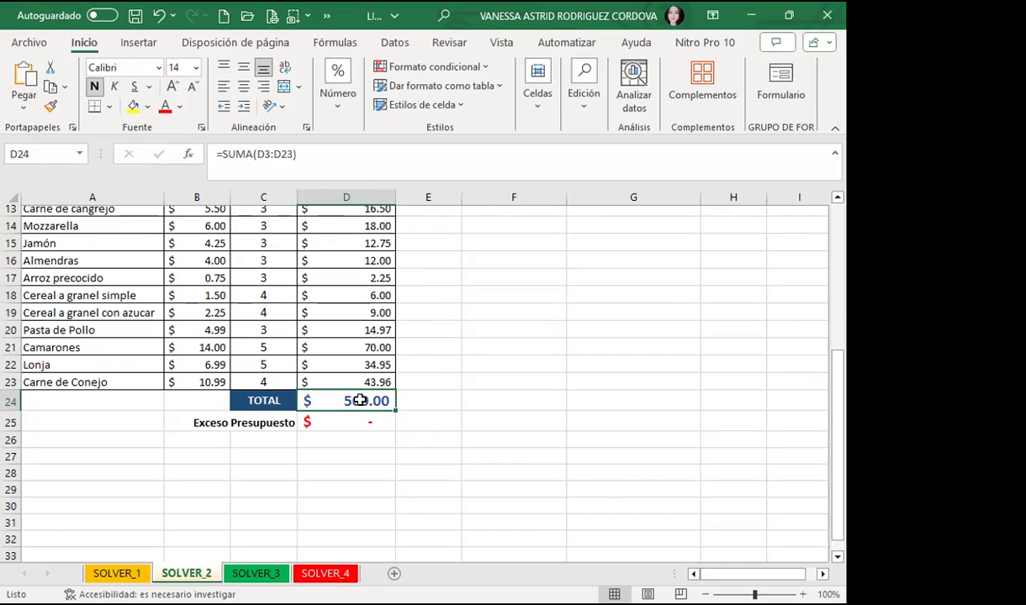
pyautogui.click(361, 316)
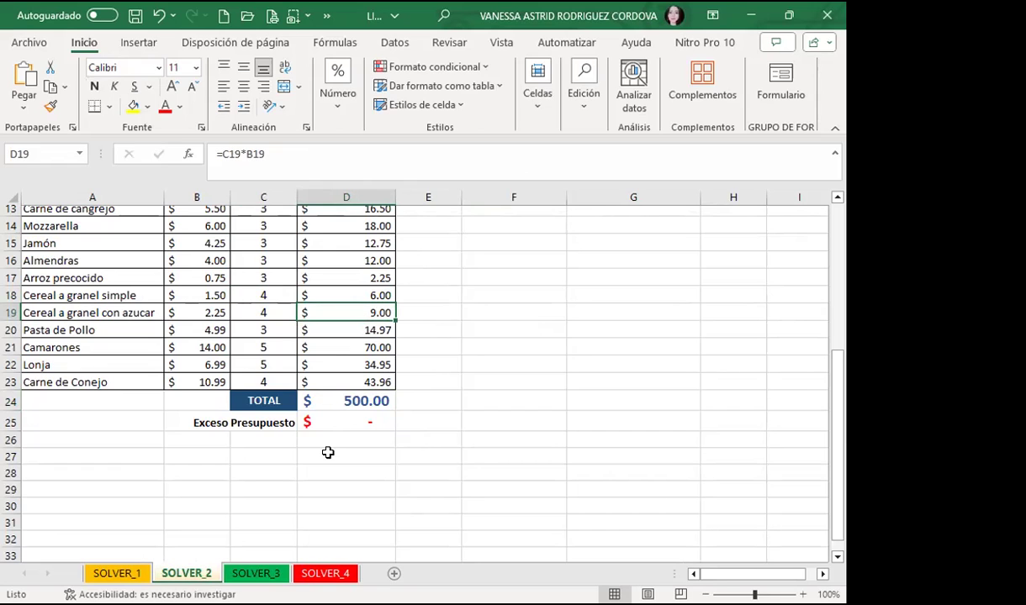
pyautogui.click(256, 574)
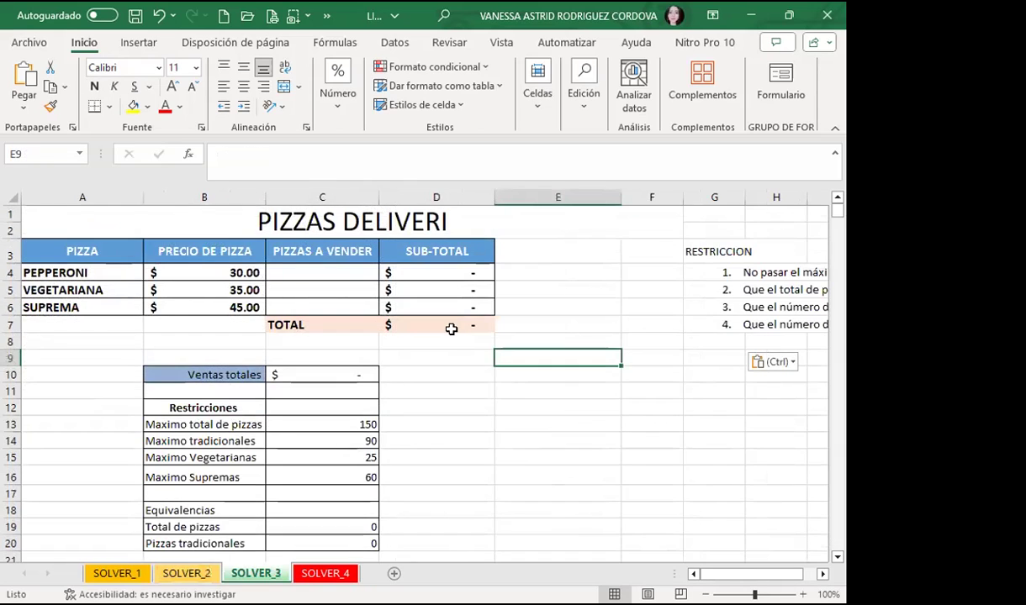
# After checking cells E8, D12 and D9, narrow column F to a thin sliver
pyautogui.click(502, 342)
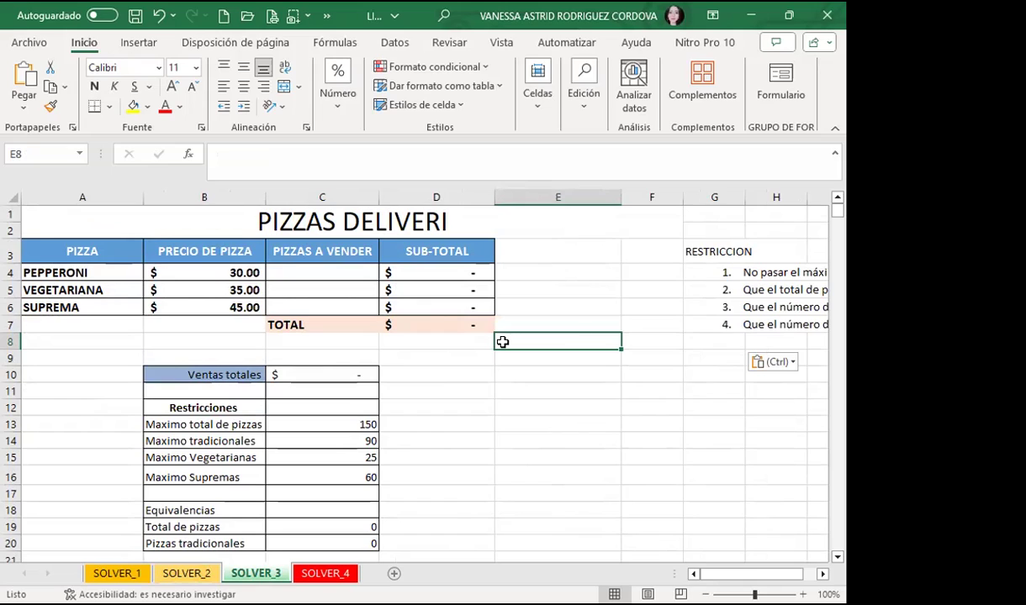
pyautogui.click(460, 404)
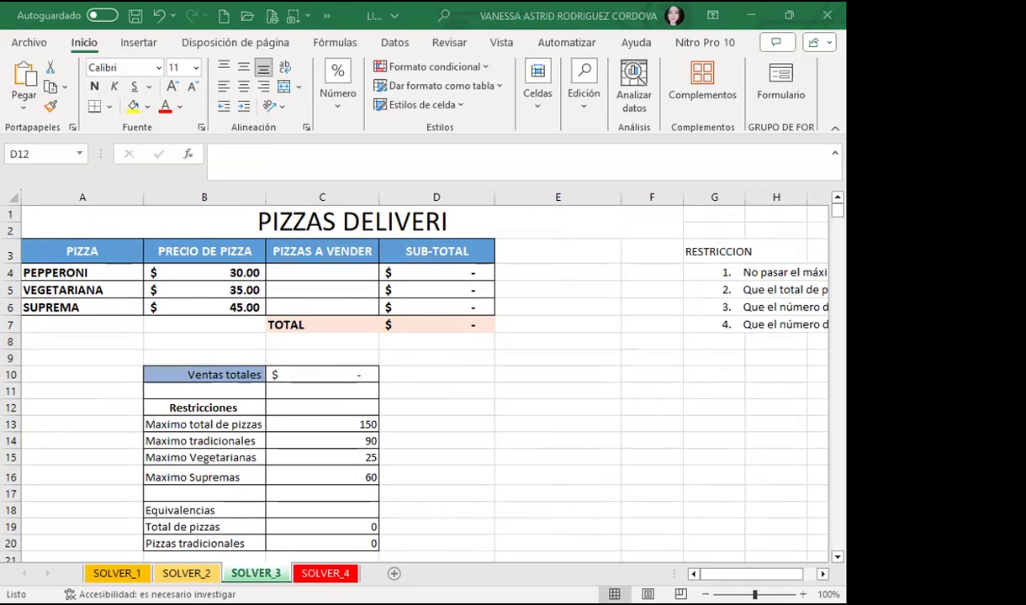
pyautogui.click(466, 361)
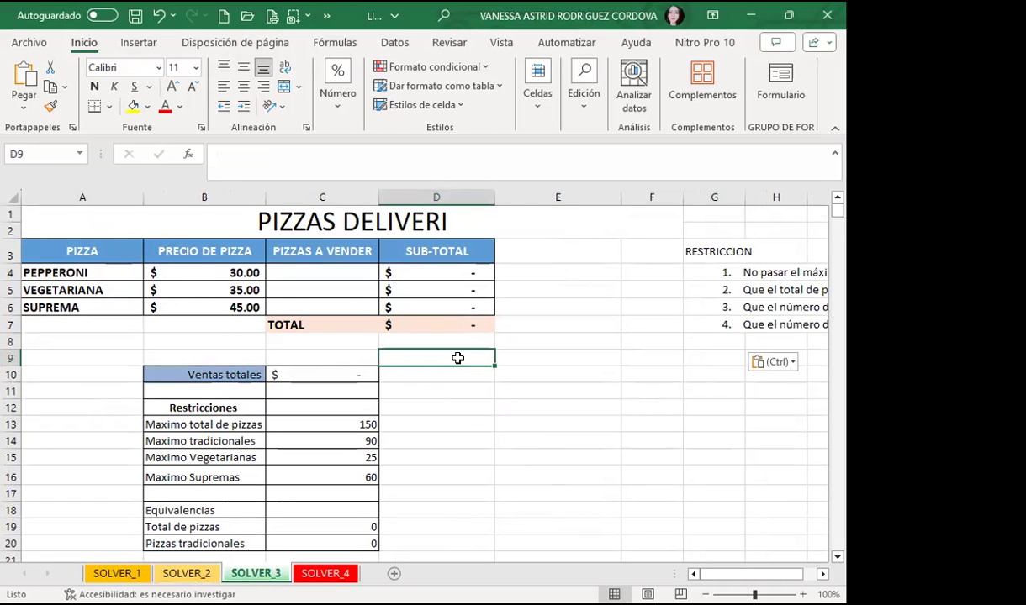
pyautogui.scroll(-7, 455, 367)
pyautogui.scroll(2, 453, 353)
pyautogui.scroll(5, 496, 337)
pyautogui.scroll(-3, 502, 453)
pyautogui.scroll(-2, 502, 452)
pyautogui.scroll(5, 515, 359)
pyautogui.scroll(1, 515, 359)
pyautogui.moveTo(683, 197); pyautogui.dragTo(626, 196)
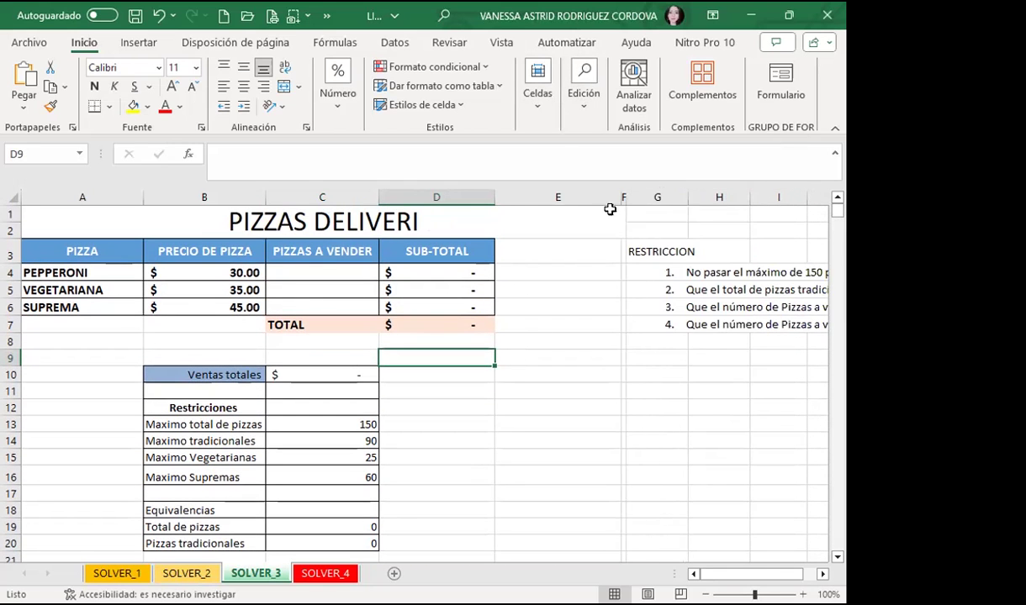
pyautogui.click(328, 436)
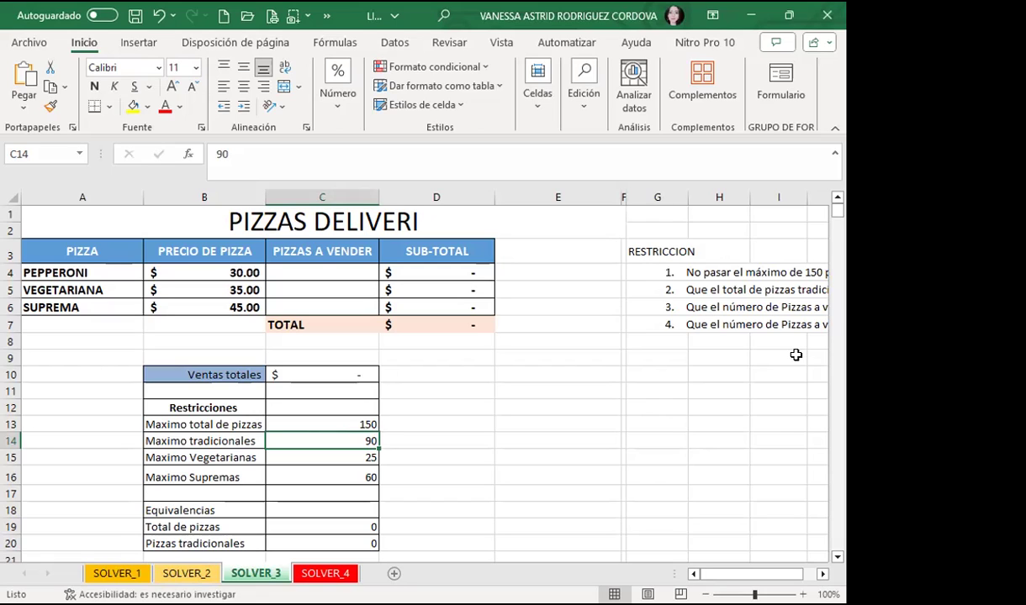
pyautogui.click(740, 290)
pyautogui.click(718, 308)
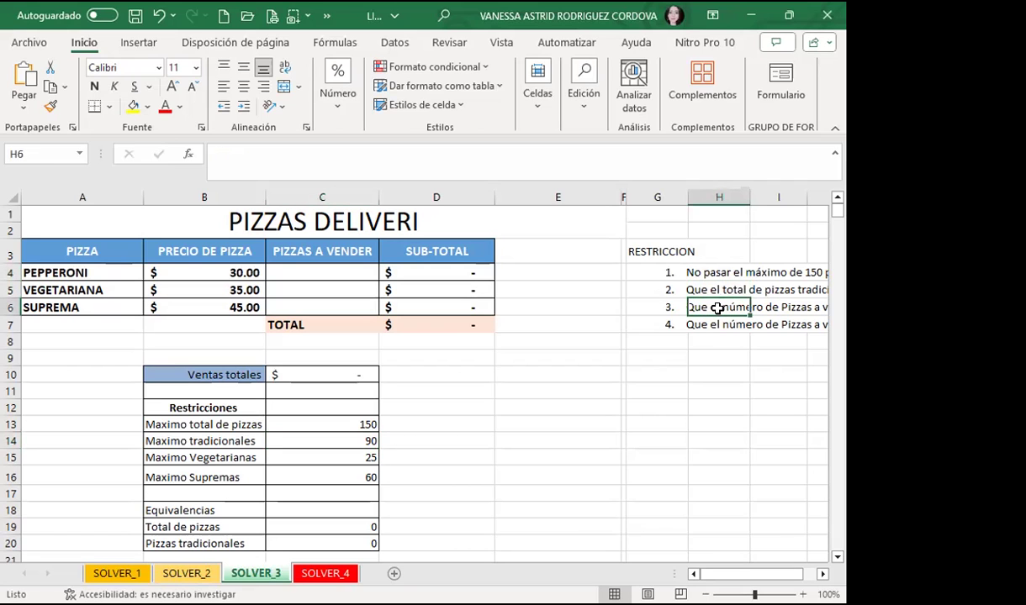
pyautogui.scroll(-1, 286, 348)
pyautogui.scroll(-4, 235, 404)
pyautogui.scroll(-2, 236, 436)
pyautogui.scroll(-1, 235, 436)
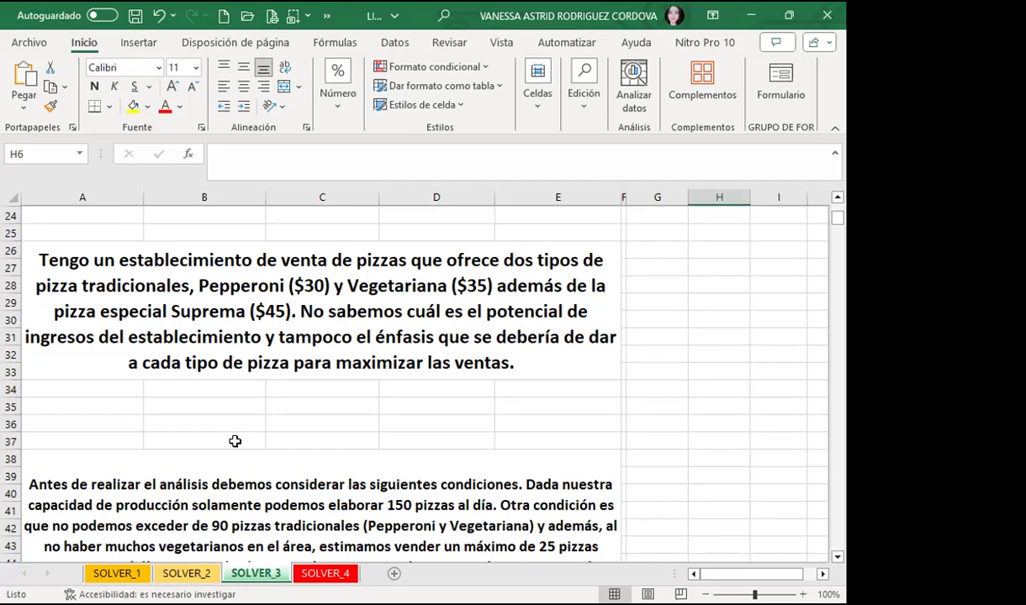
pyautogui.scroll(-2, 247, 429)
pyautogui.scroll(-2, 253, 426)
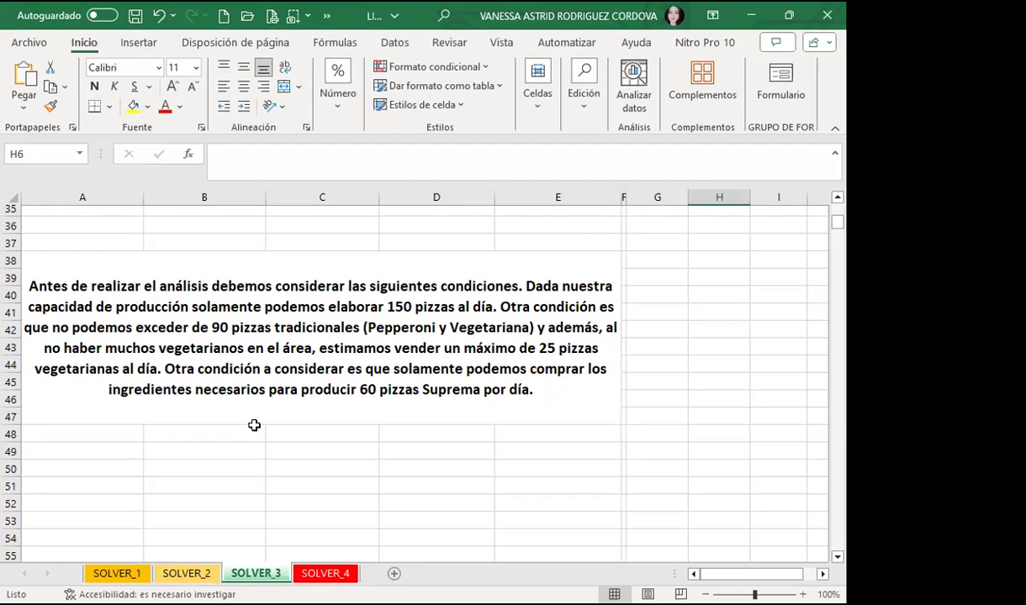
pyautogui.scroll(2, 254, 426)
pyautogui.scroll(1, 254, 425)
pyautogui.scroll(2, 254, 426)
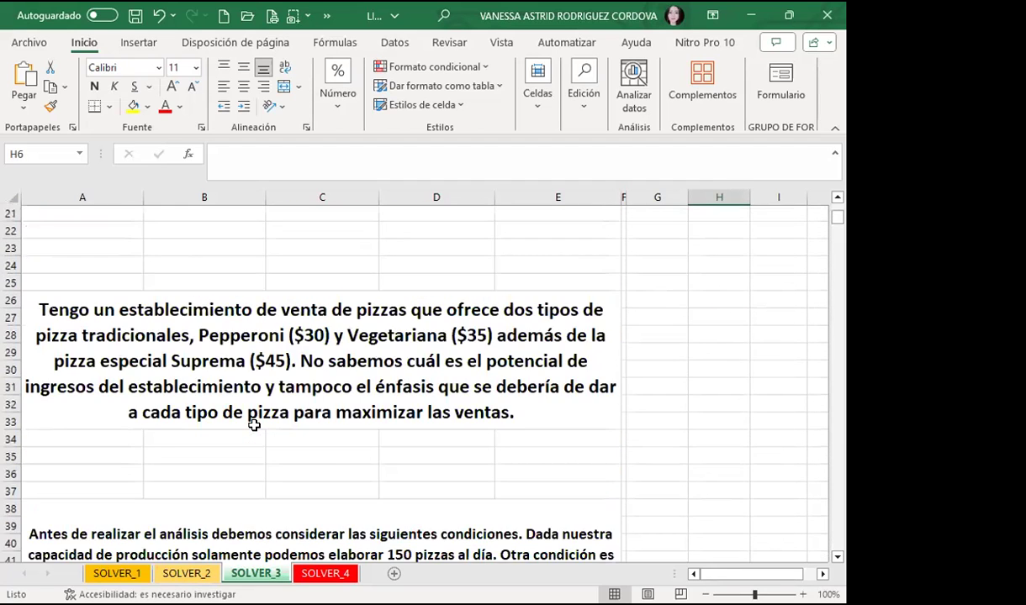
pyautogui.click(282, 389)
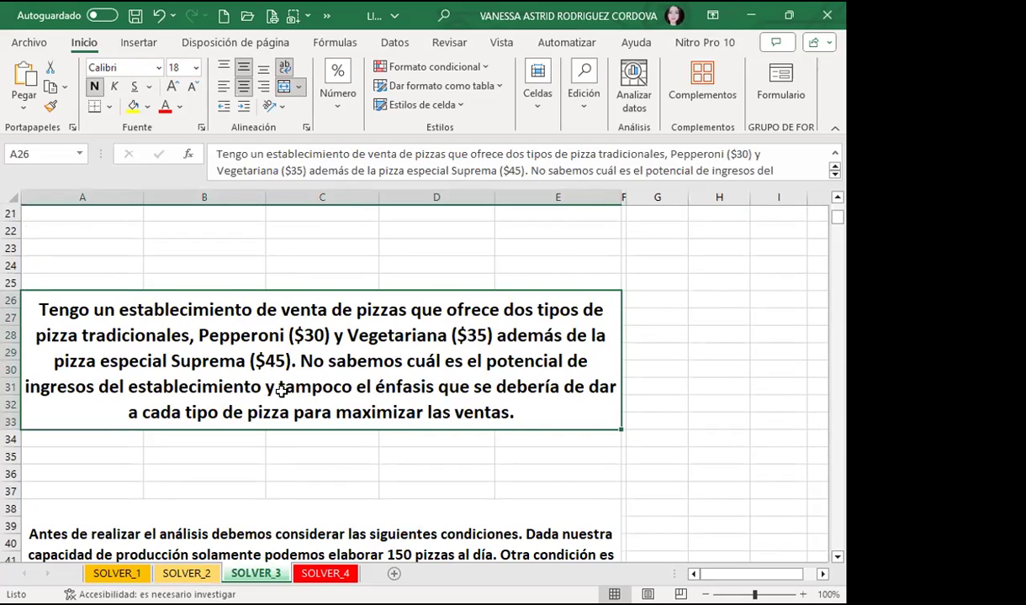
pyautogui.scroll(5, 281, 389)
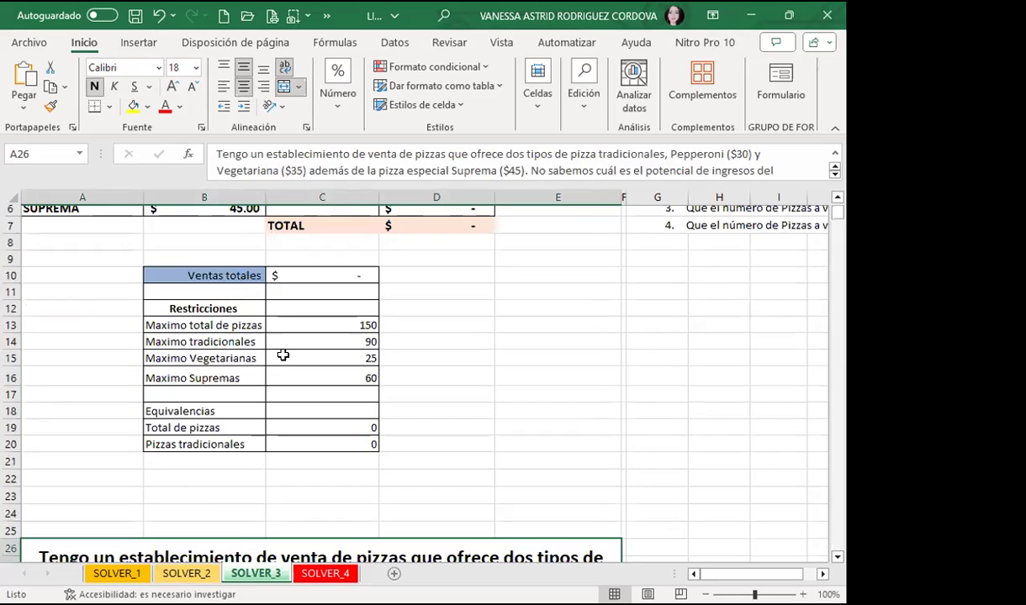
pyautogui.scroll(2, 282, 353)
pyautogui.click(439, 437)
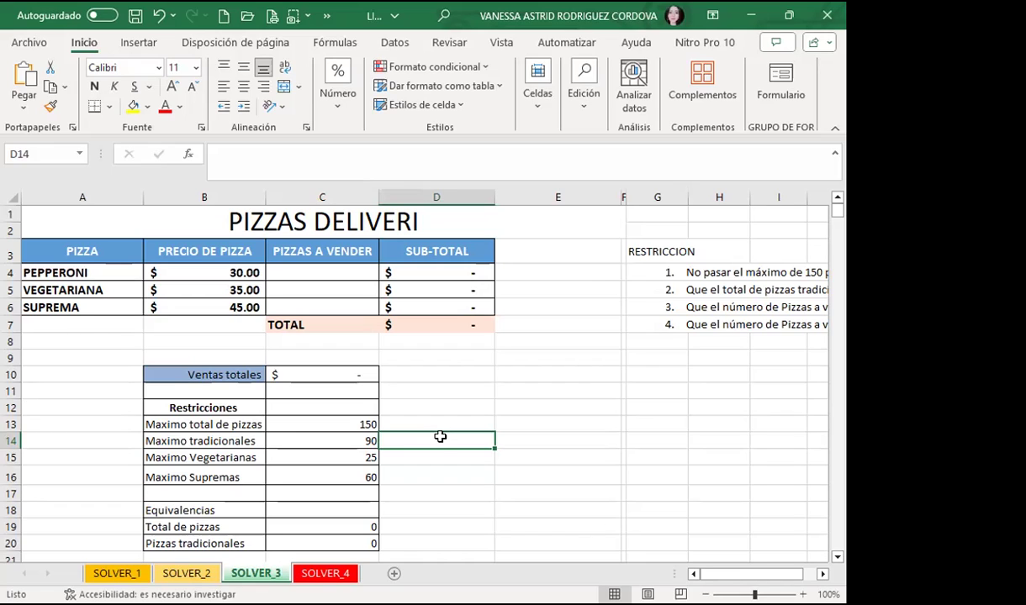
pyautogui.click(424, 267)
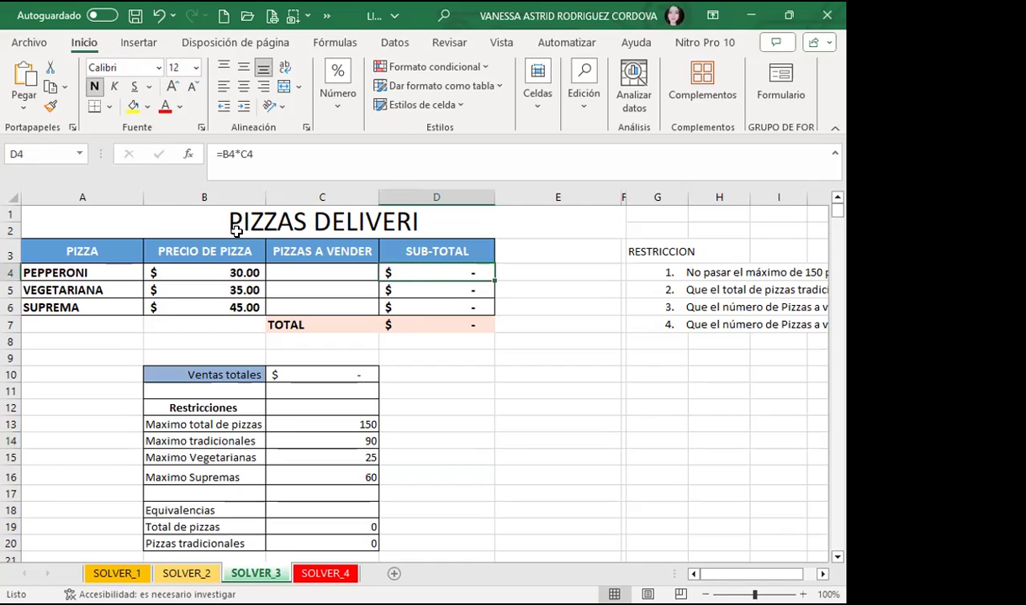
pyautogui.click(220, 156)
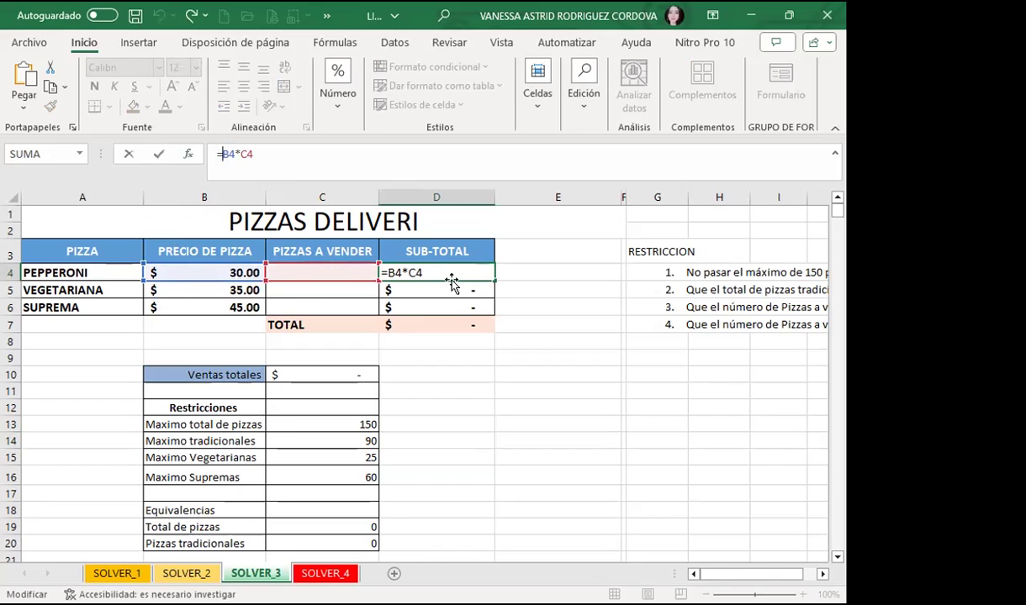
pyautogui.click(424, 320)
pyautogui.press('Escape')
pyautogui.click(424, 321)
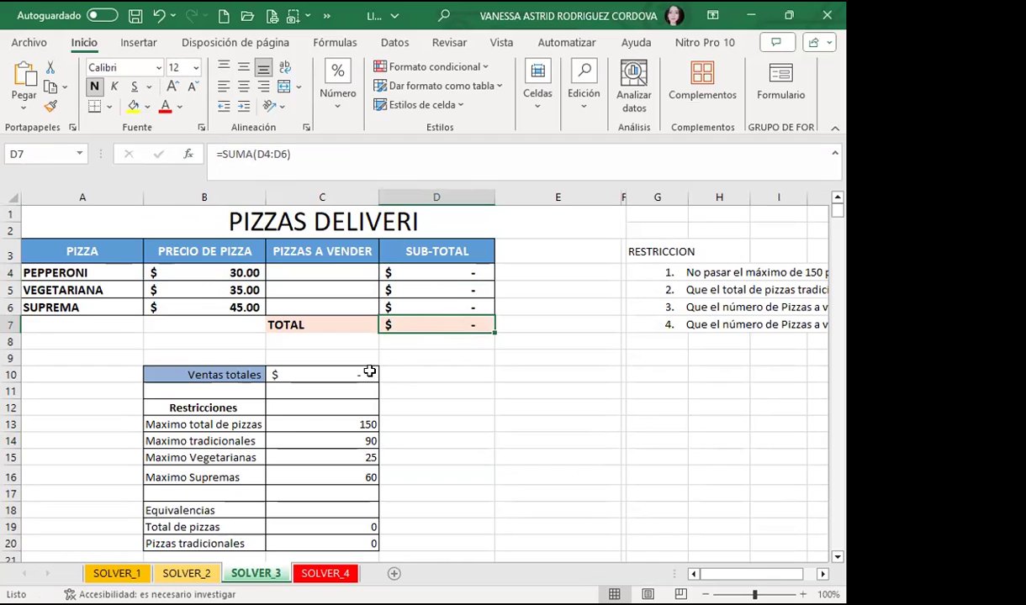
pyautogui.click(336, 375)
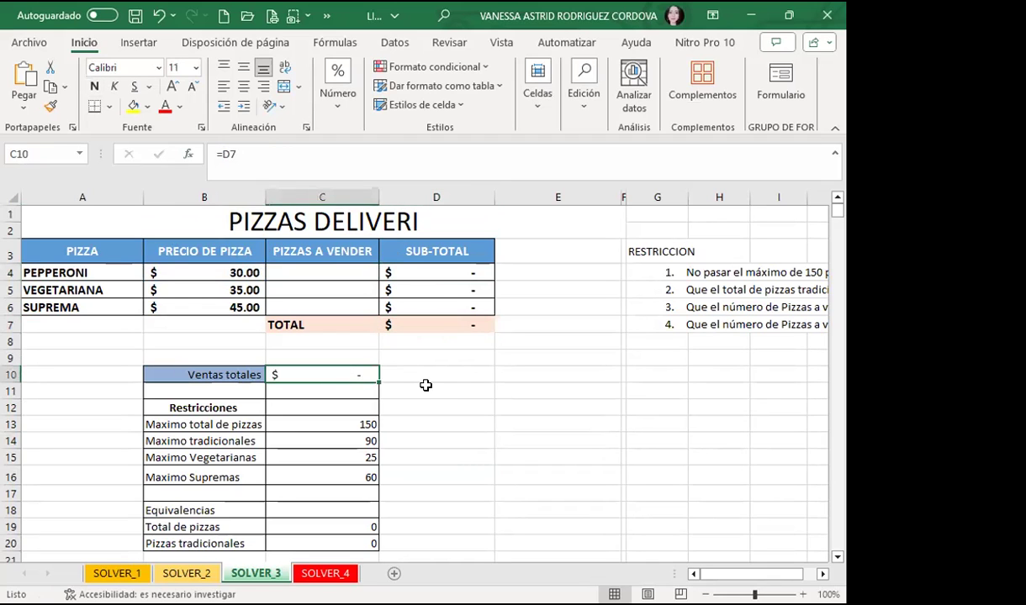
pyautogui.scroll(-1, 426, 385)
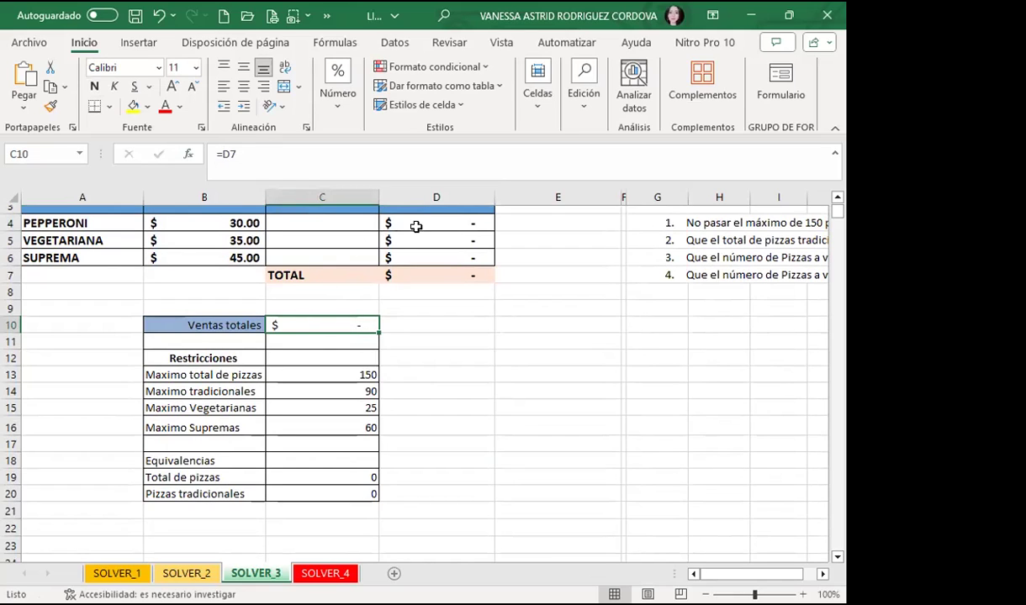
pyautogui.click(434, 279)
pyautogui.click(344, 324)
pyautogui.click(296, 377)
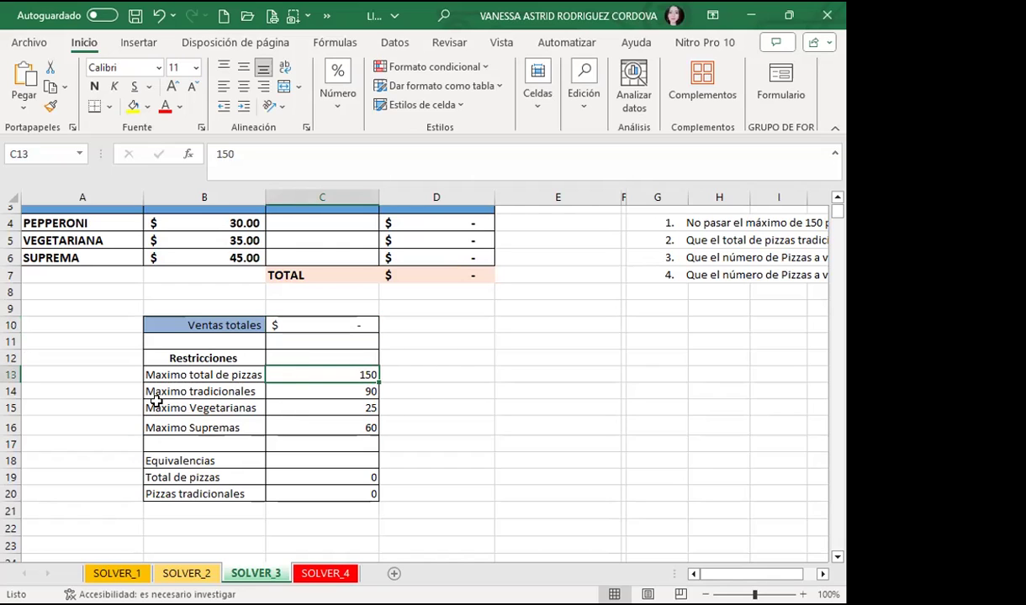
pyautogui.click(284, 391)
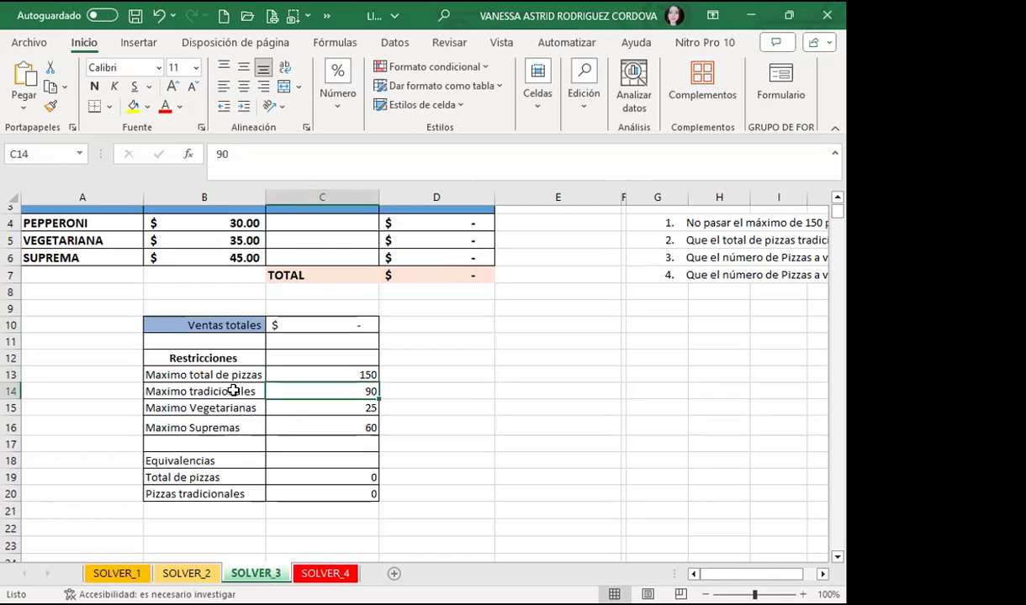
pyautogui.click(286, 407)
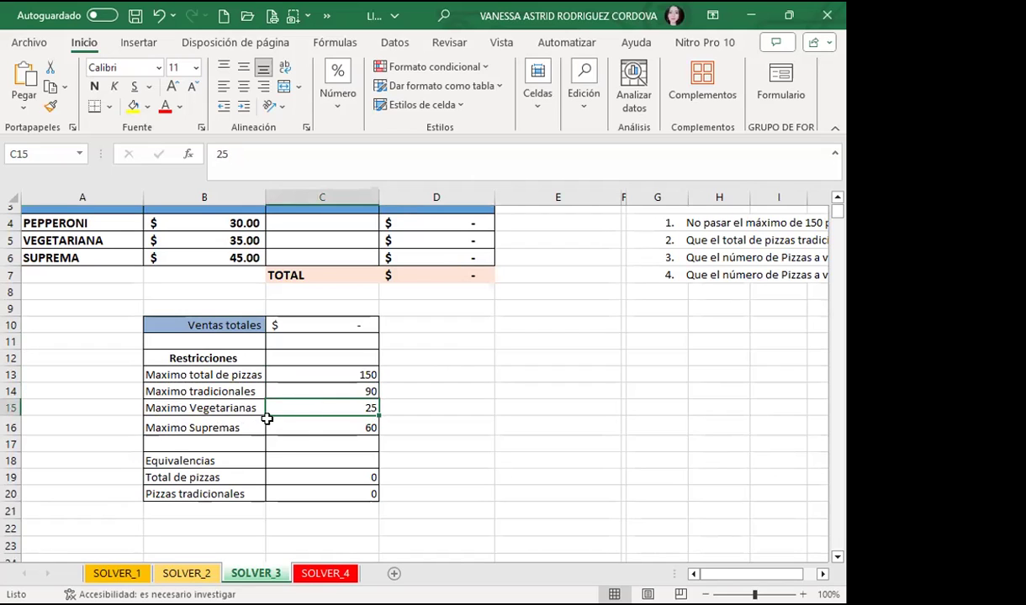
pyautogui.click(307, 427)
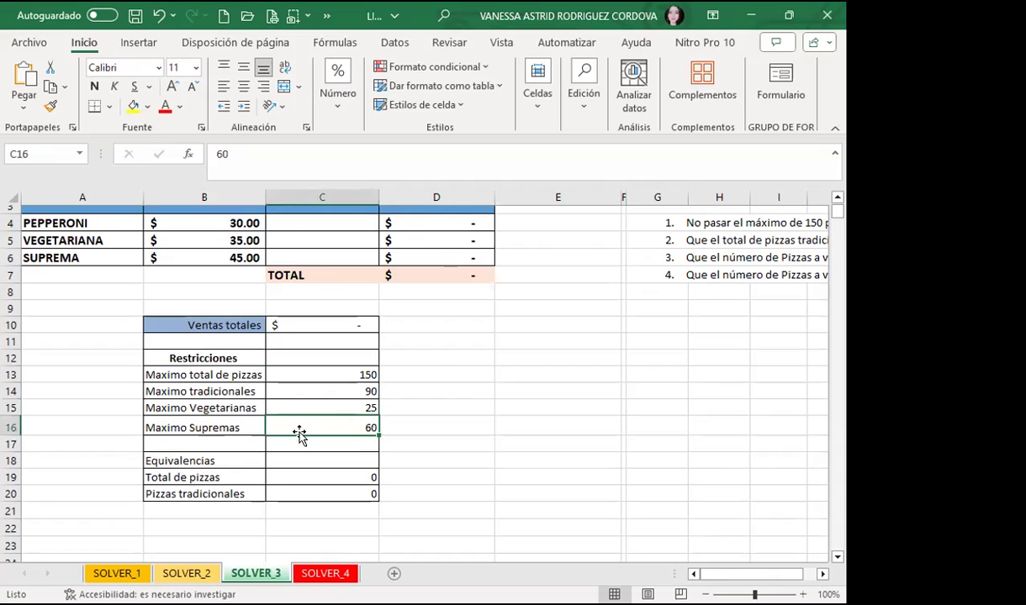
pyautogui.click(284, 477)
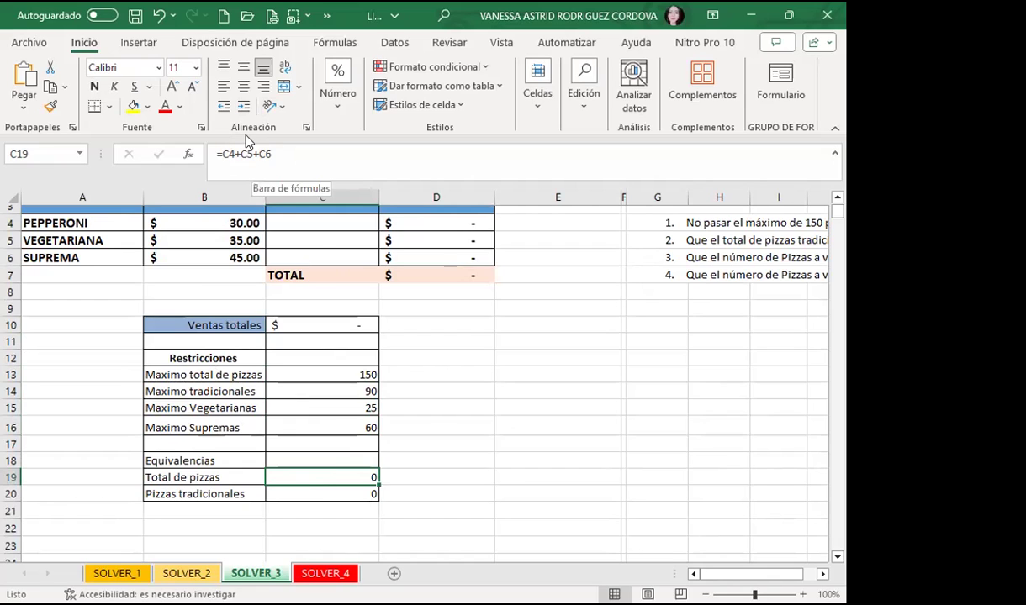
pyautogui.click(290, 492)
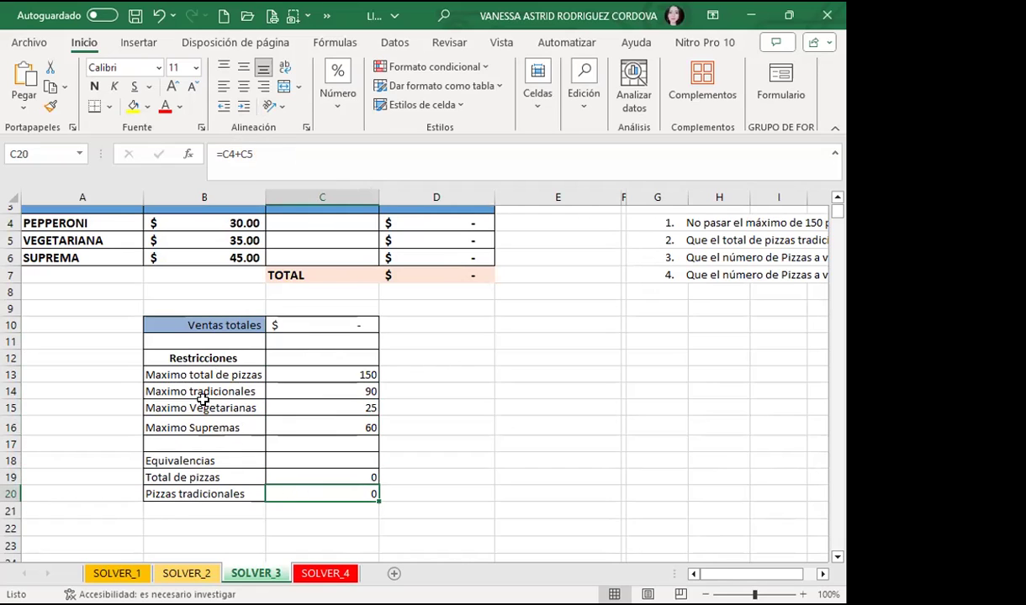
pyautogui.click(239, 154)
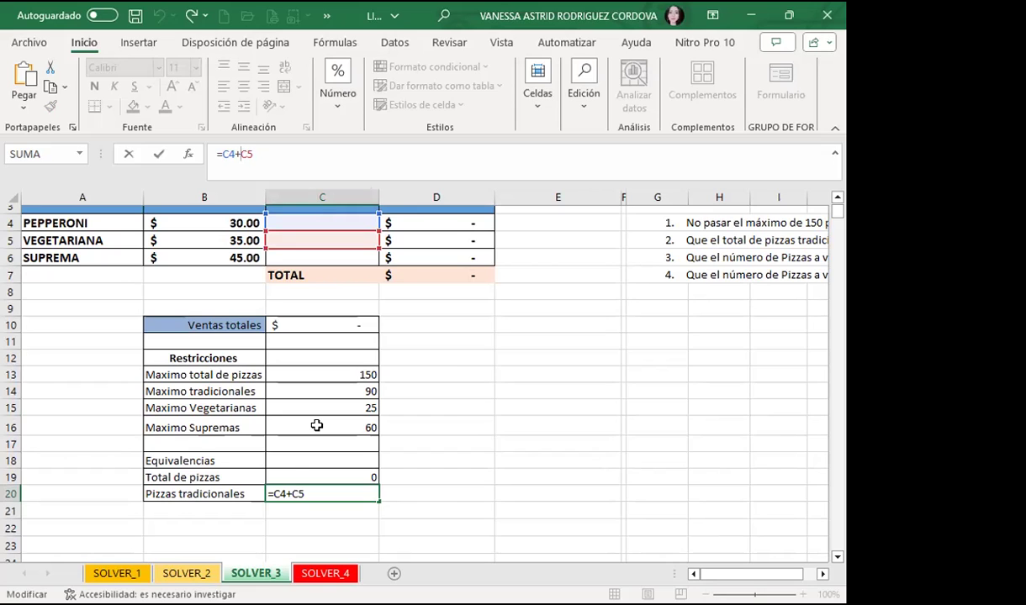
pyautogui.press('Return')
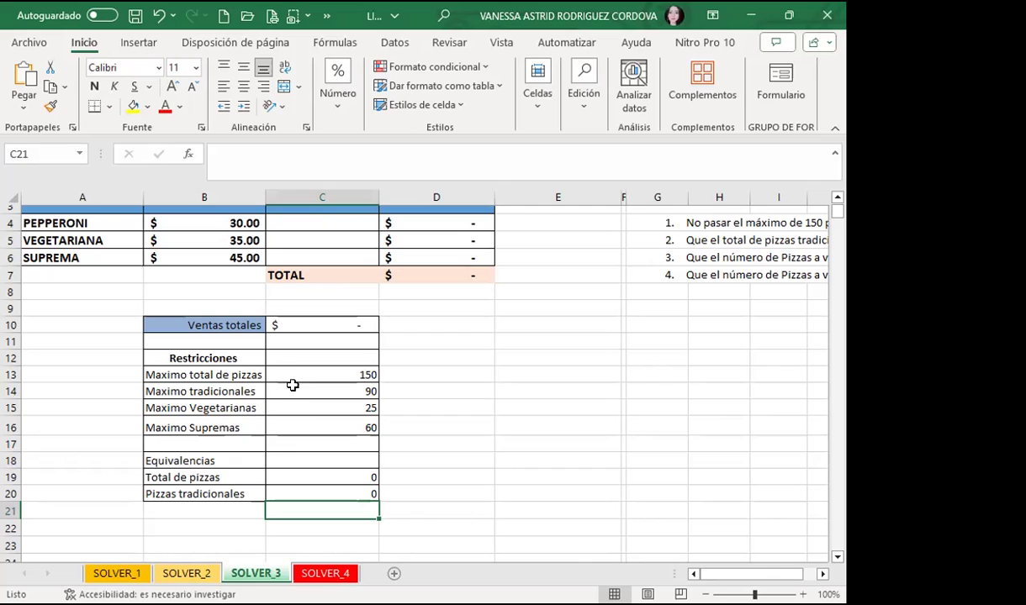
pyautogui.click(322, 323)
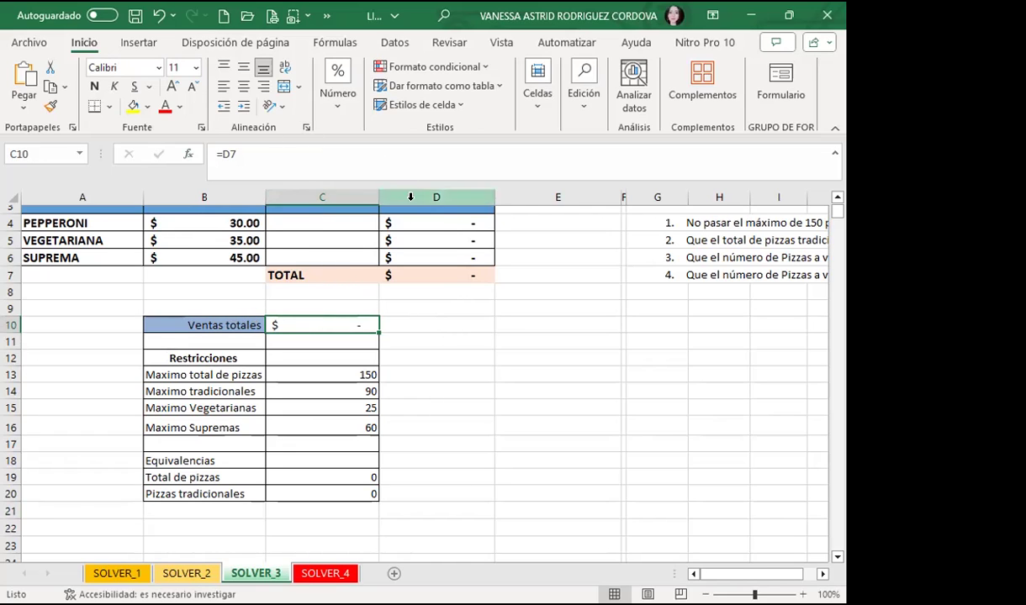
pyautogui.click(438, 274)
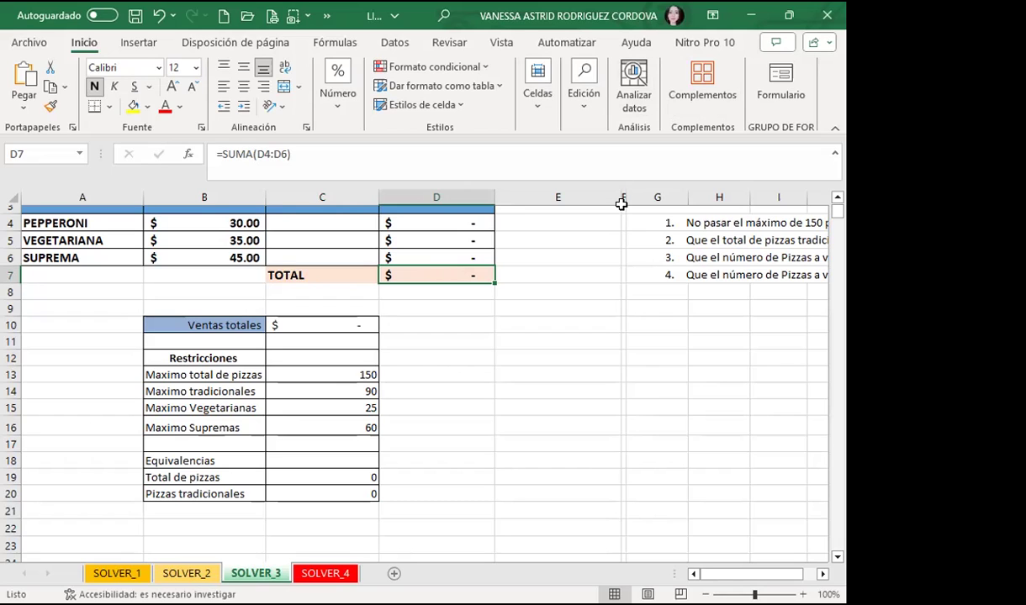
# Narrow columns E and F to slivers beside the pizza table
pyautogui.moveTo(621, 200); pyautogui.dragTo(519, 201)
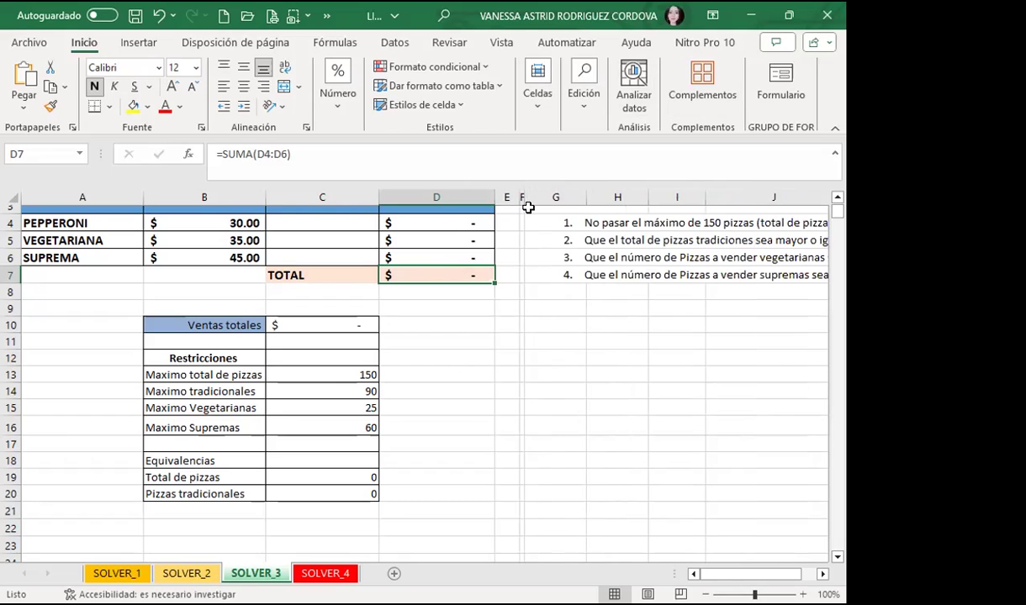
pyautogui.moveTo(516, 202); pyautogui.dragTo(499, 200)
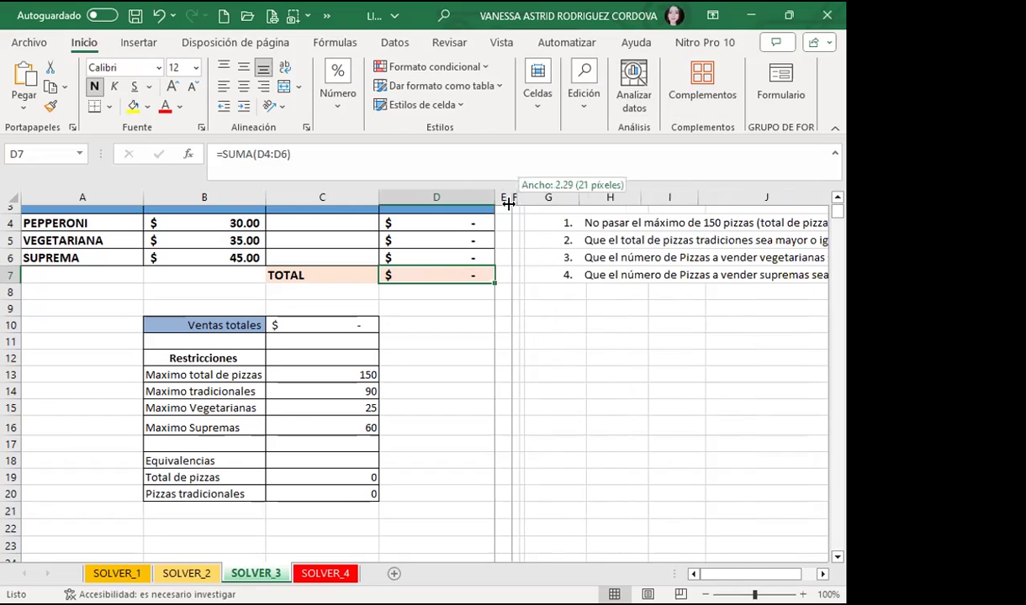
pyautogui.click(693, 341)
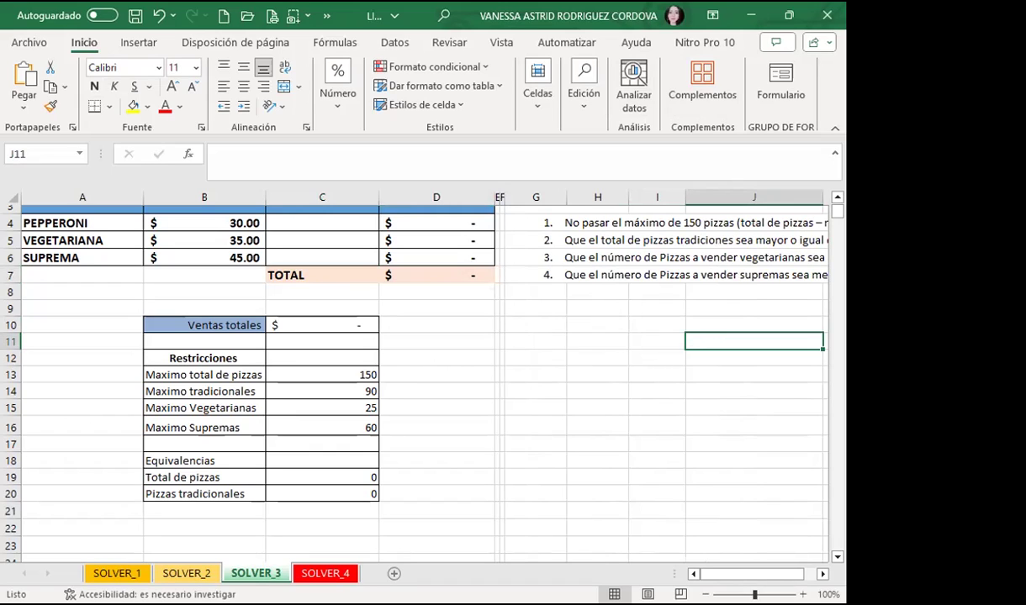
# Scroll right to read the four restrictions, then return to the TOTAL cell D7
pyautogui.hscroll(1, 736, 530)
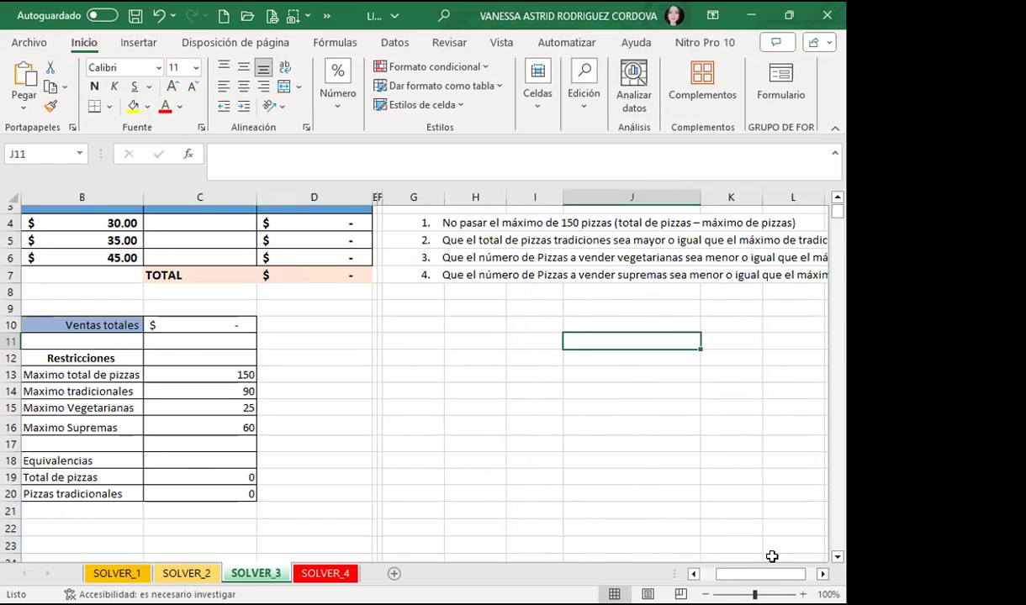
pyautogui.click(469, 223)
pyautogui.click(470, 324)
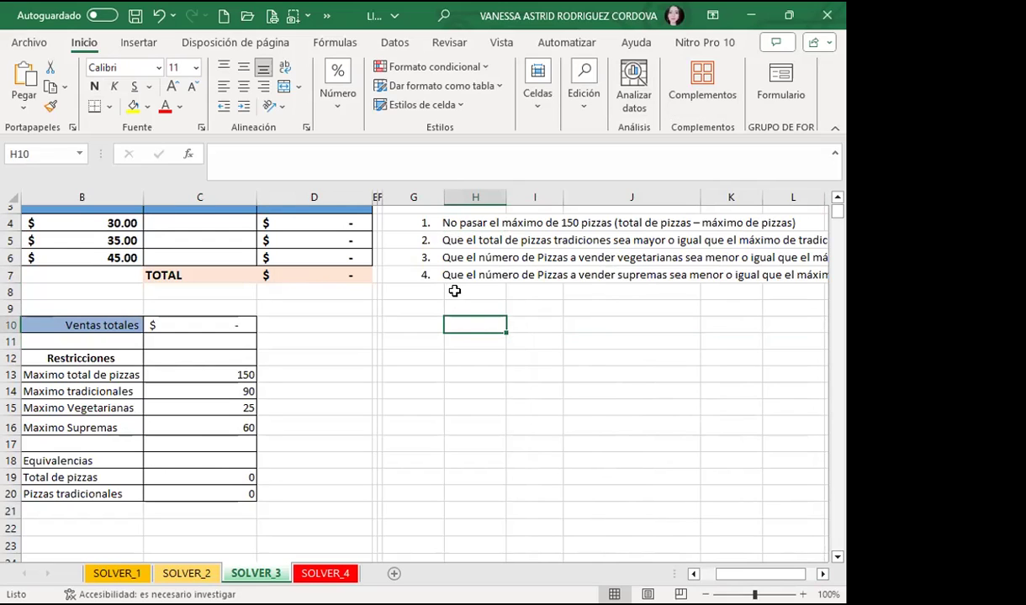
pyautogui.hscroll(1, 790, 568)
pyautogui.hscroll(1, 791, 568)
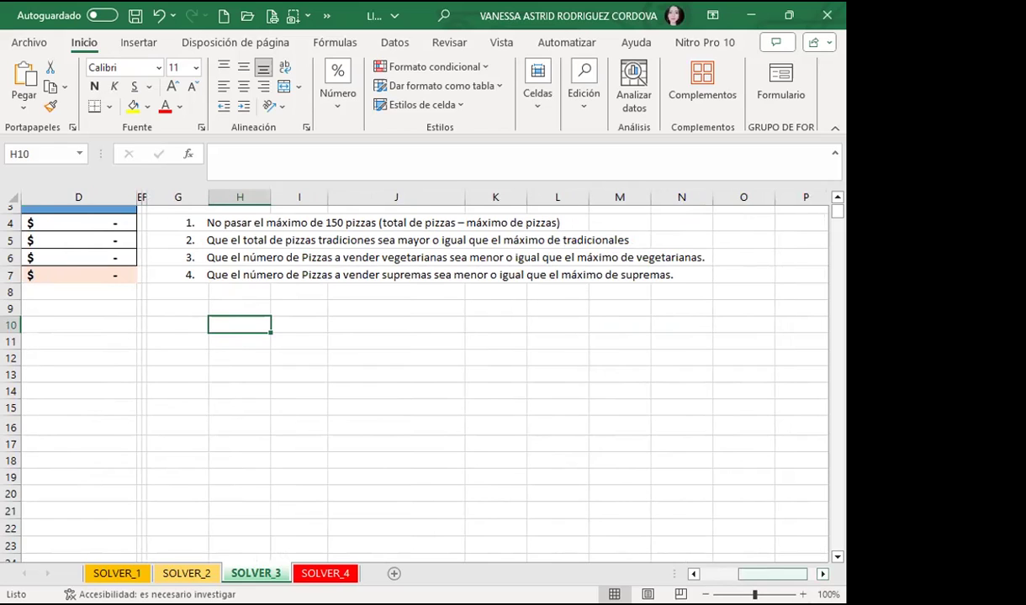
pyautogui.moveTo(722, 574); pyautogui.dragTo(705, 574)
pyautogui.click(485, 272)
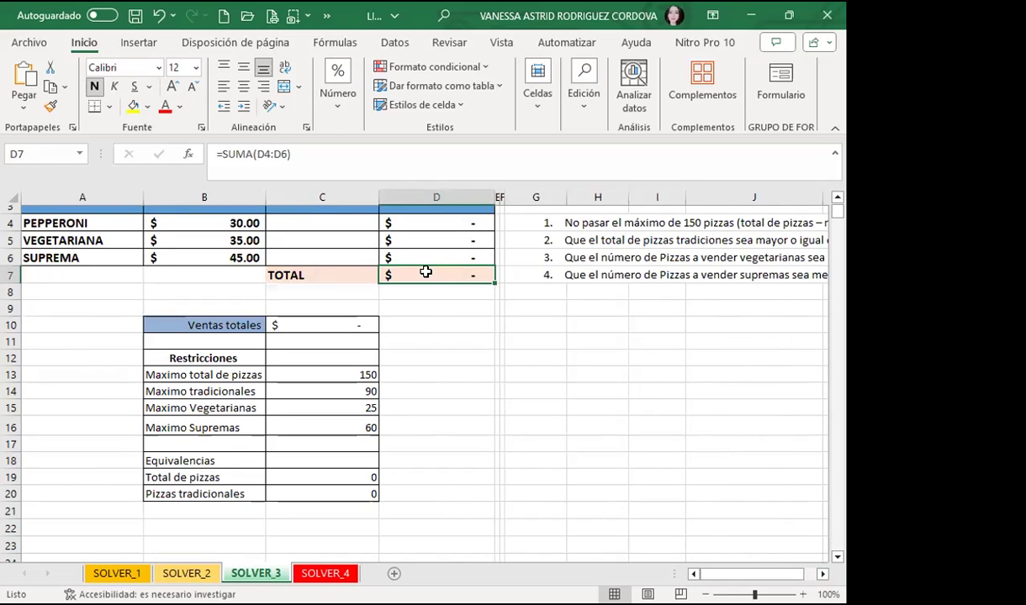
# Open Solver from Datos, reopen it, and set the objective to the TOTAL cell $D$7
pyautogui.click(395, 41)
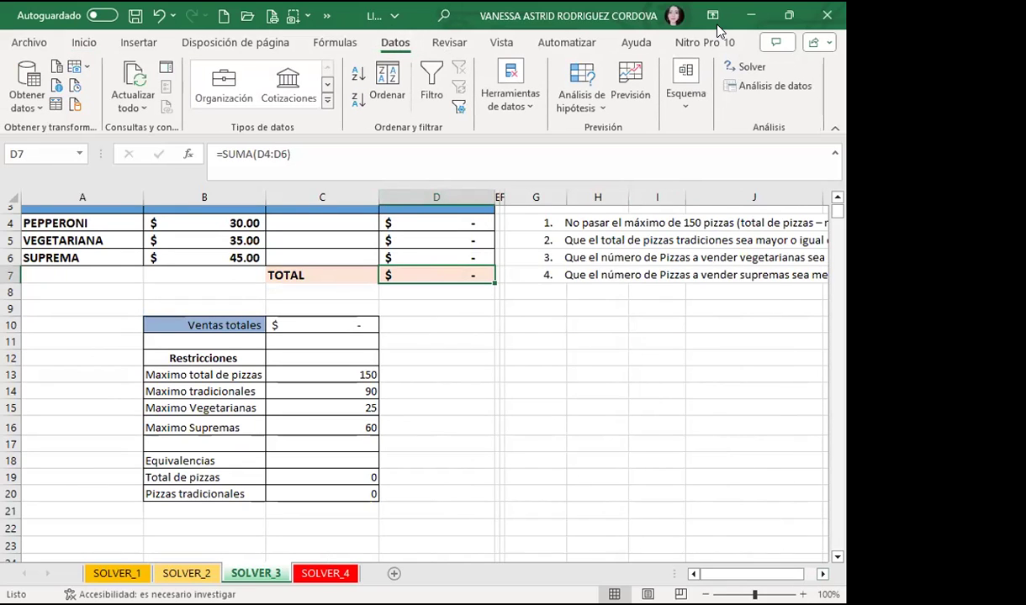
pyautogui.click(745, 66)
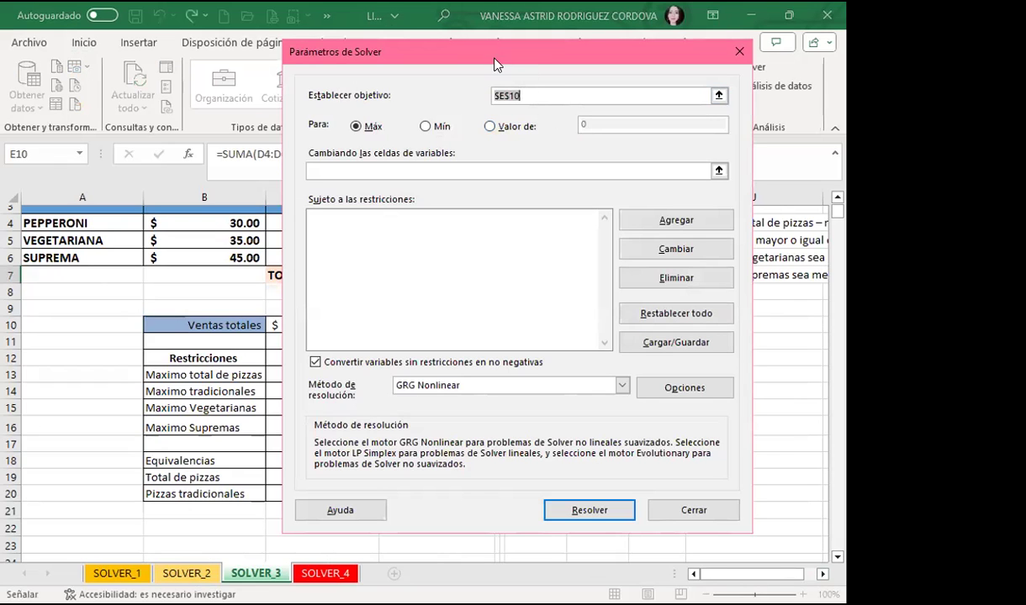
pyautogui.moveTo(495, 64); pyautogui.dragTo(507, 78)
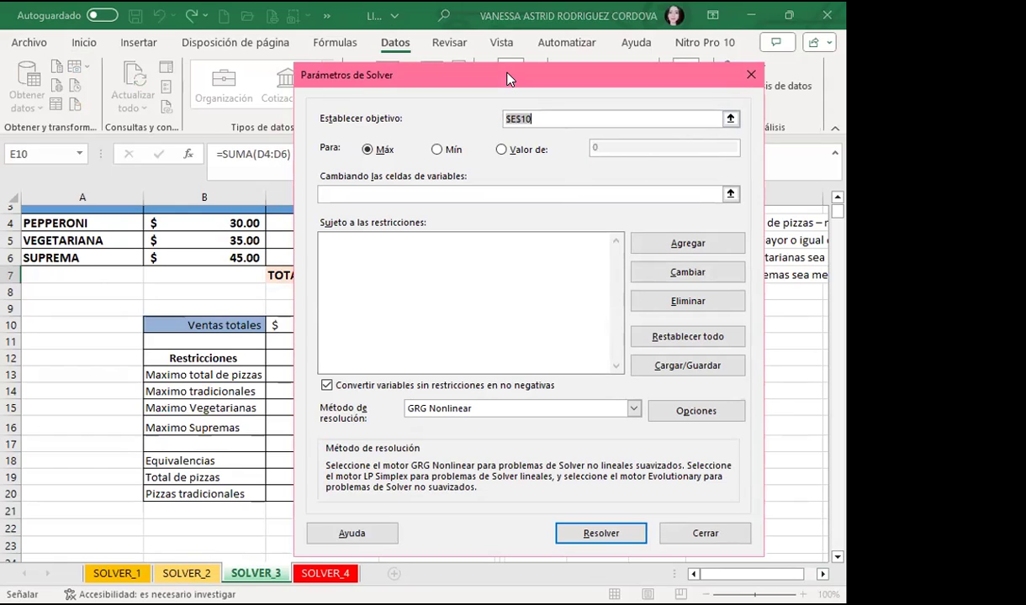
pyautogui.click(746, 76)
pyautogui.click(429, 266)
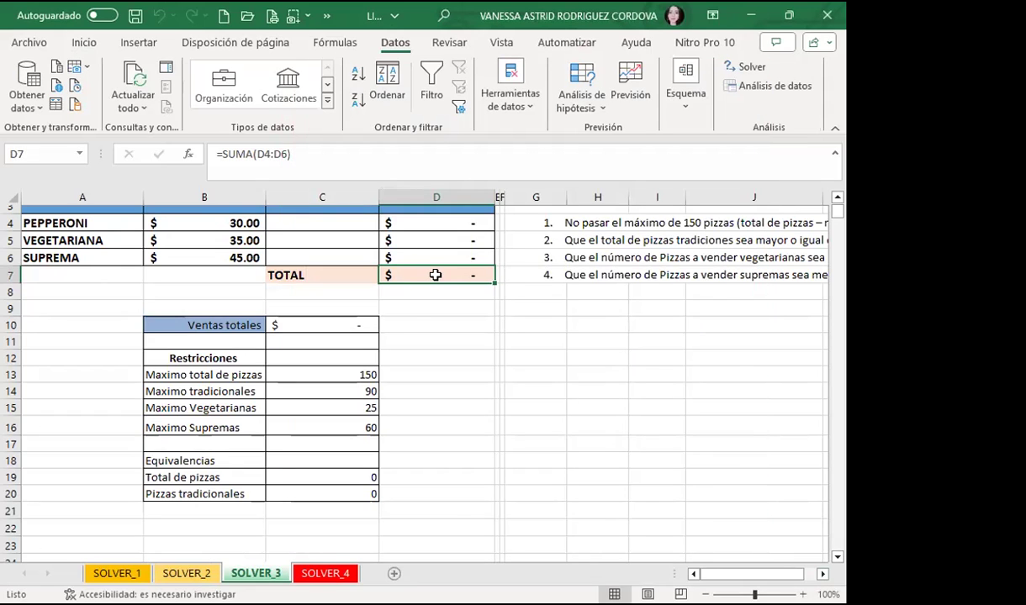
pyautogui.click(737, 68)
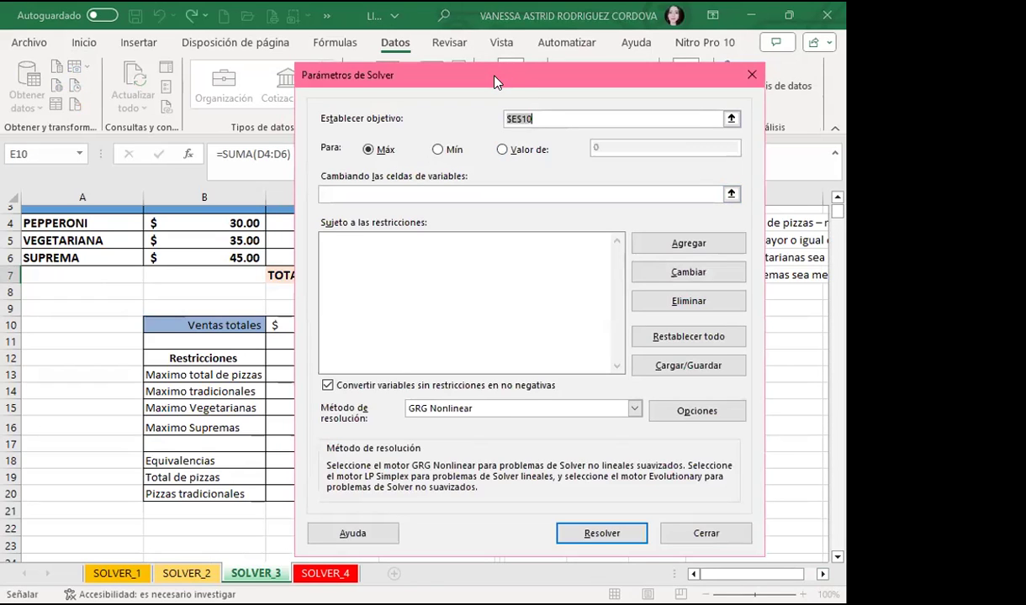
pyautogui.click(424, 272)
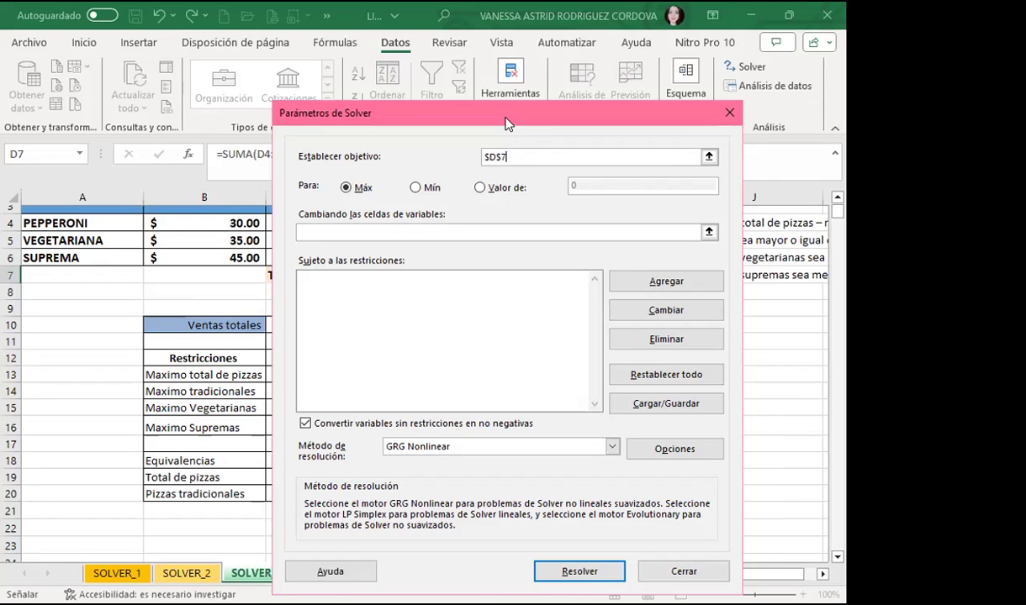
pyautogui.click(483, 190)
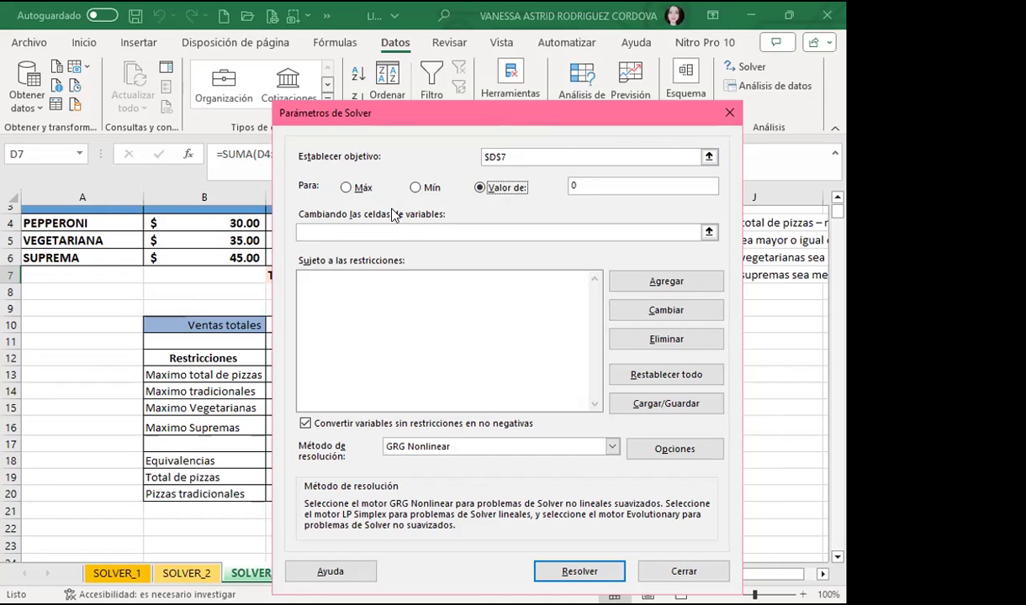
pyautogui.click(346, 188)
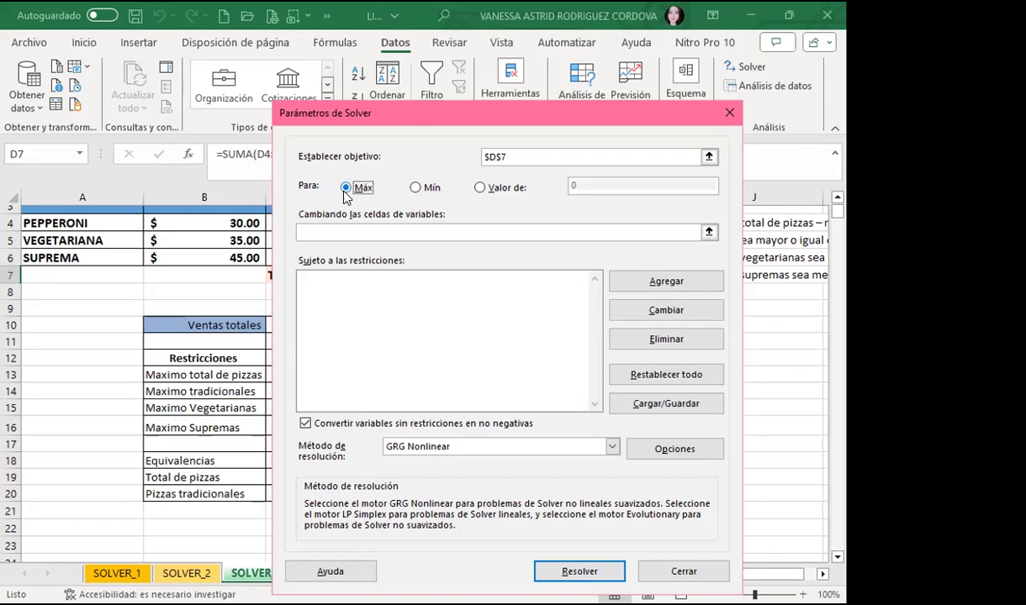
pyautogui.click(327, 231)
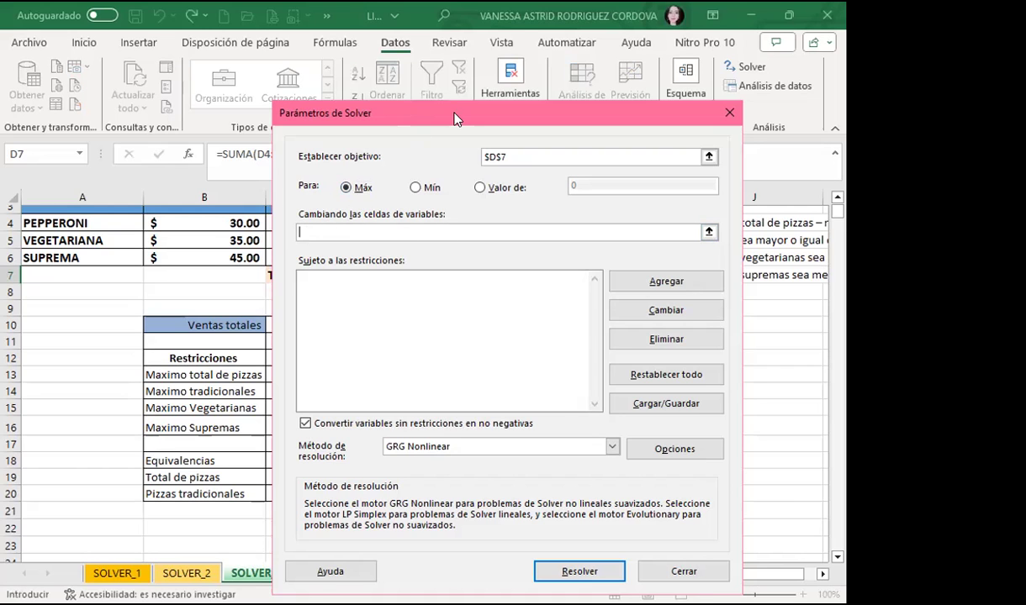
# Enter the pizza quantities $C$4:$C$6 as Solver's variable cells
pyautogui.moveTo(454, 119); pyautogui.dragTo(565, 125)
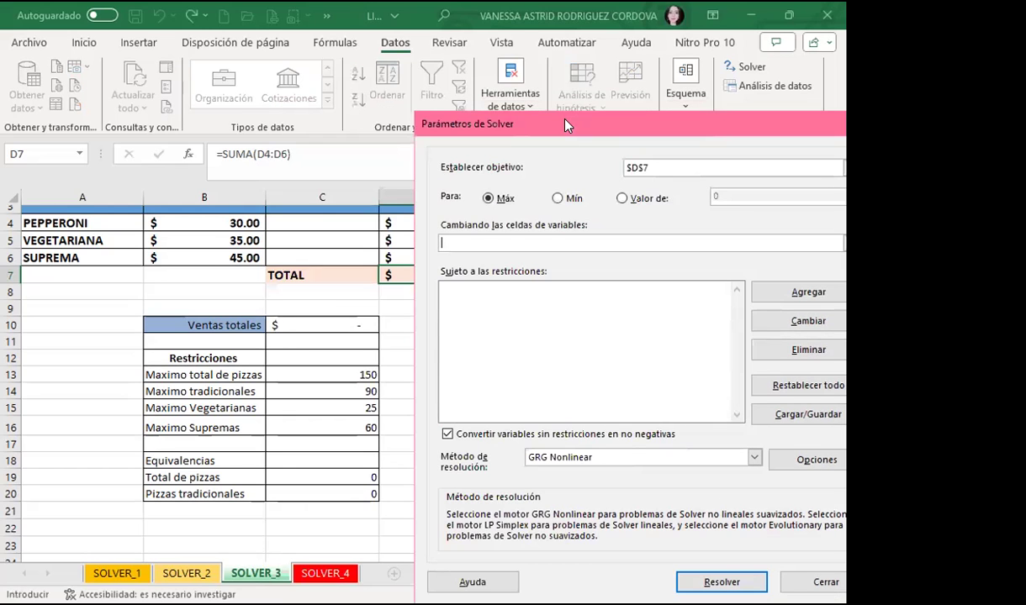
pyautogui.scroll(1, 281, 293)
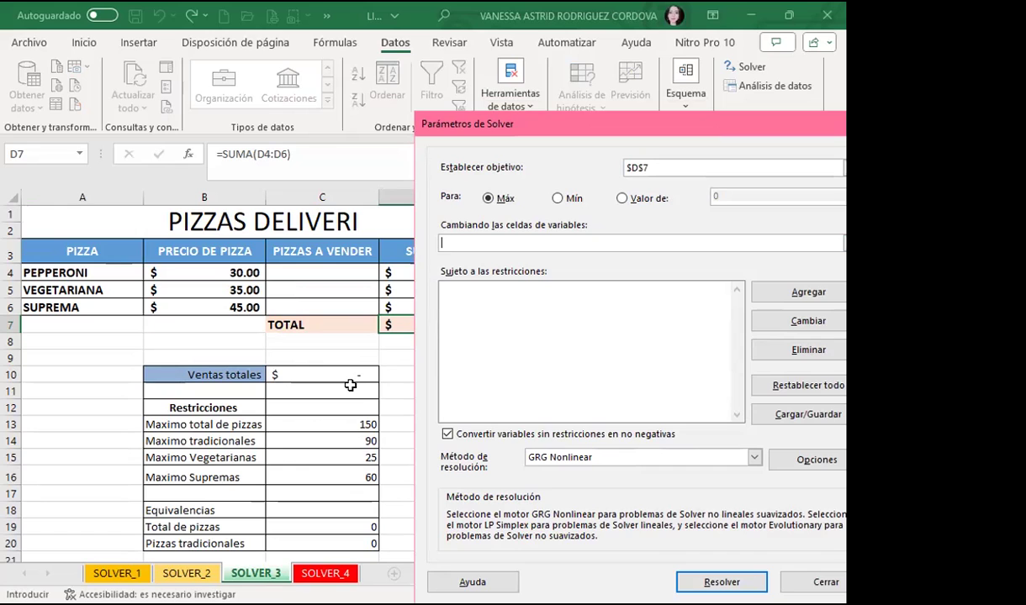
pyautogui.click(330, 266)
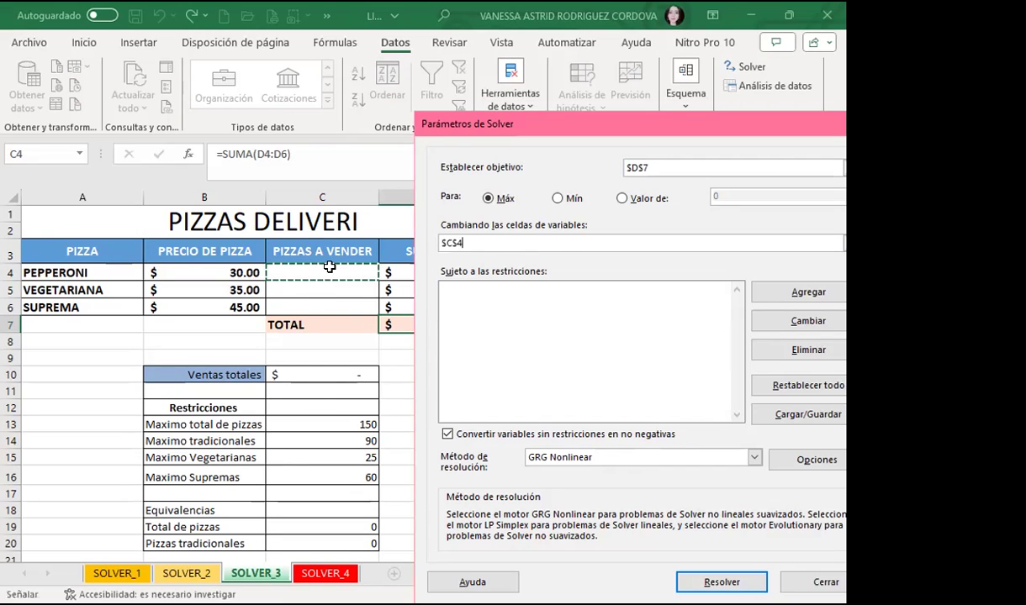
pyautogui.moveTo(330, 267); pyautogui.dragTo(320, 301)
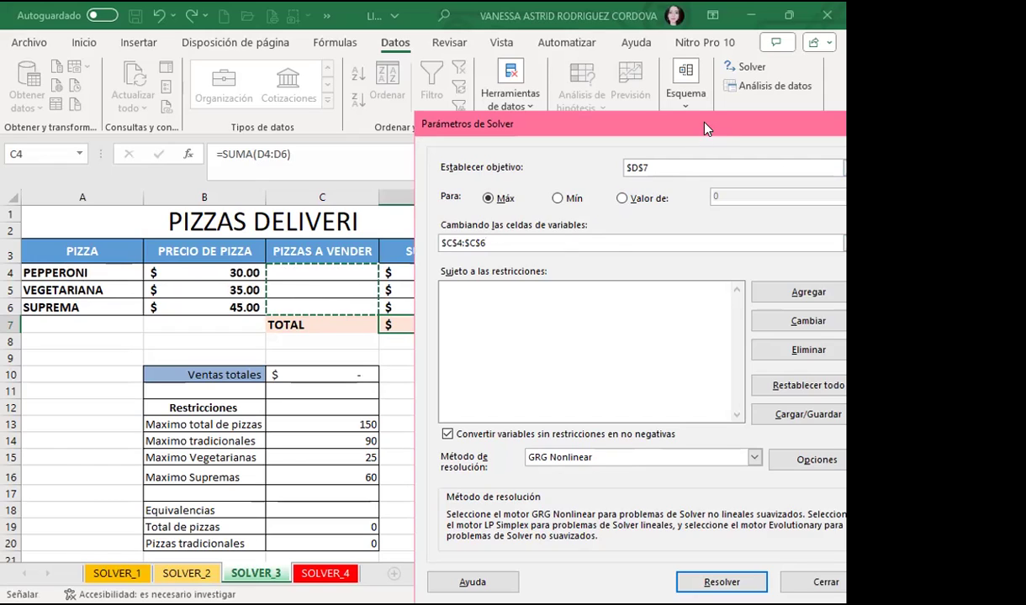
pyautogui.moveTo(705, 128); pyautogui.dragTo(296, 122)
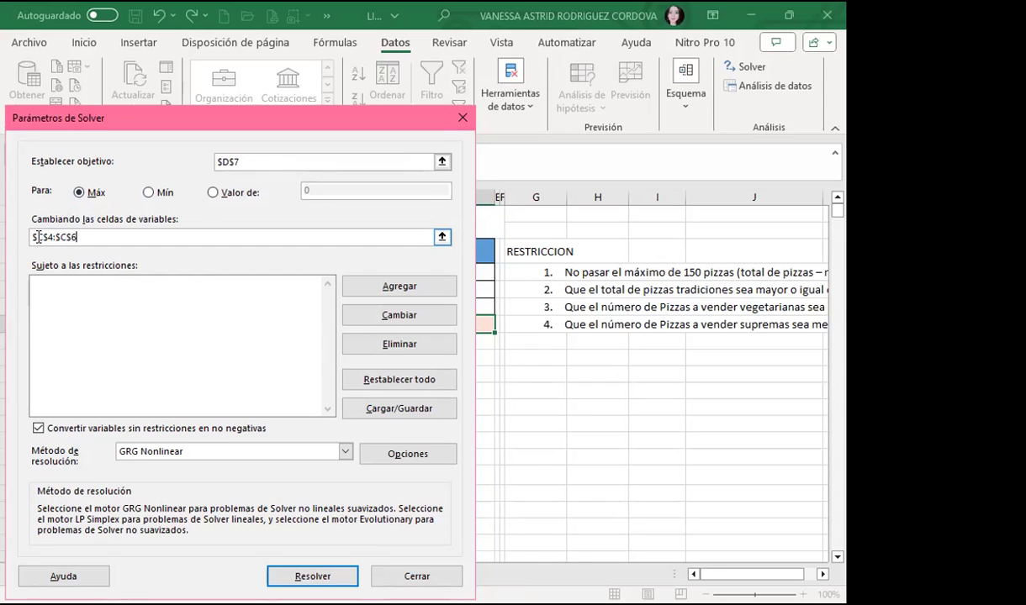
pyautogui.click(110, 237)
pyautogui.moveTo(176, 125); pyautogui.dragTo(468, 129)
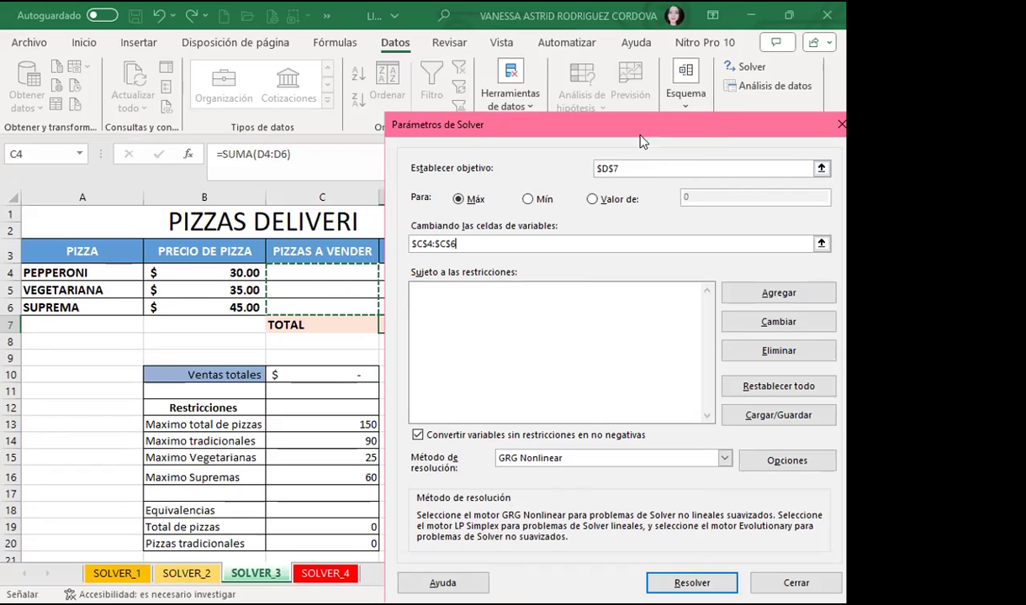
pyautogui.click(472, 327)
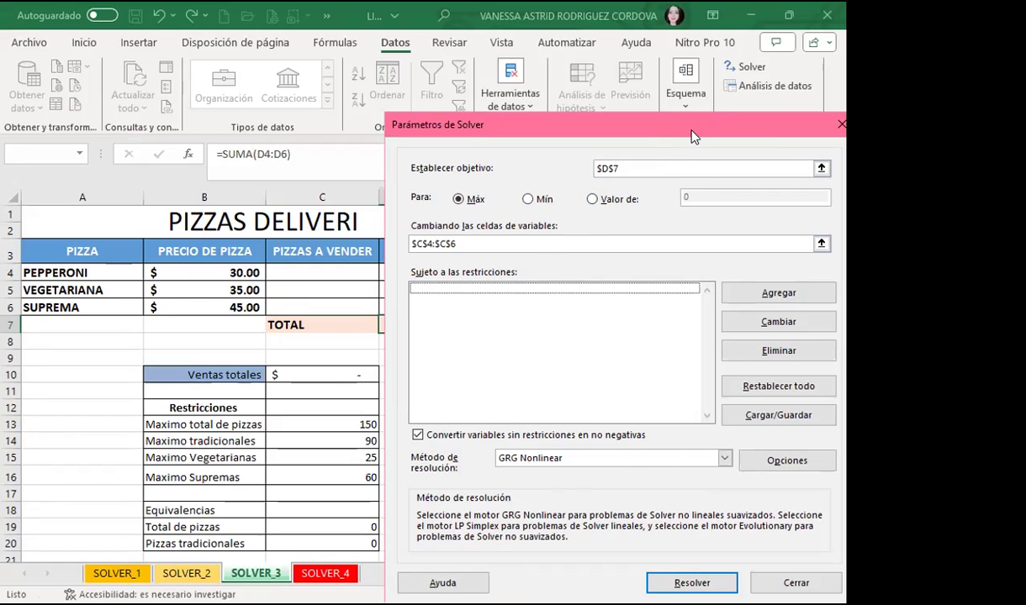
pyautogui.moveTo(692, 135); pyautogui.dragTo(389, 102)
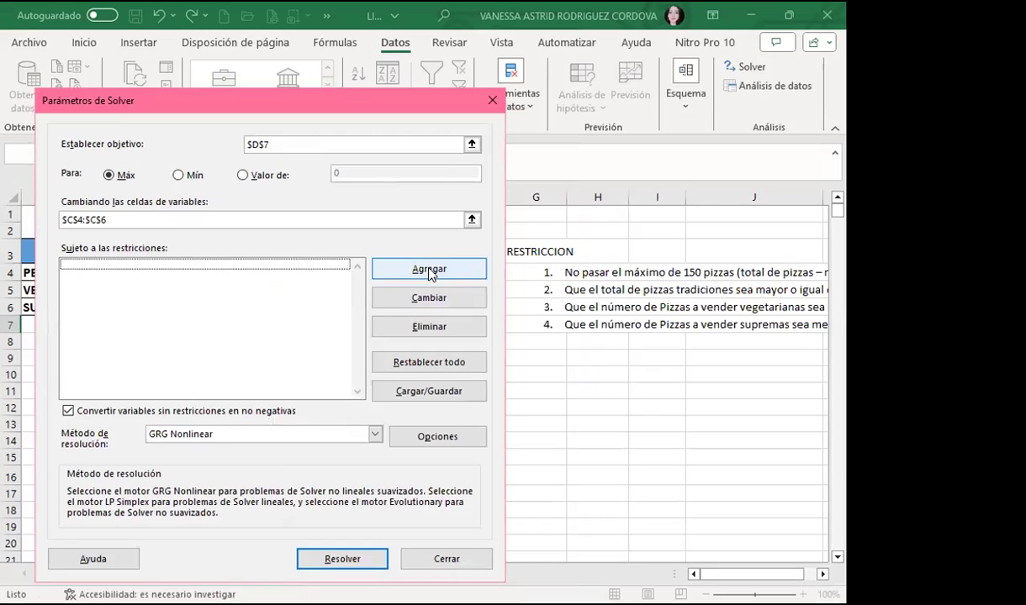
# Add a new Solver constraint using $C$19, the total pizzas cell, as its reference
pyautogui.click(429, 271)
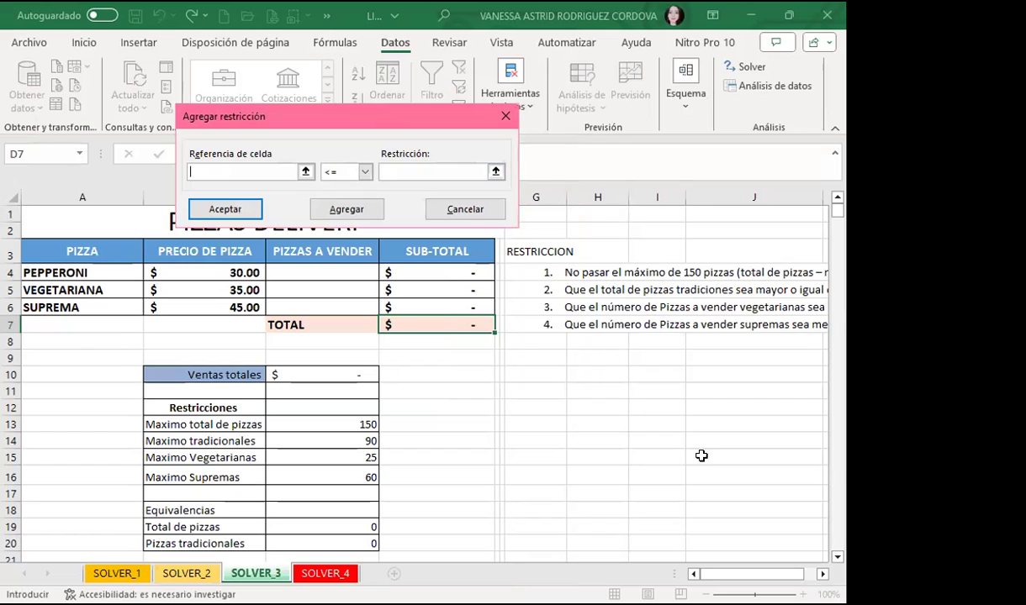
pyautogui.click(486, 526)
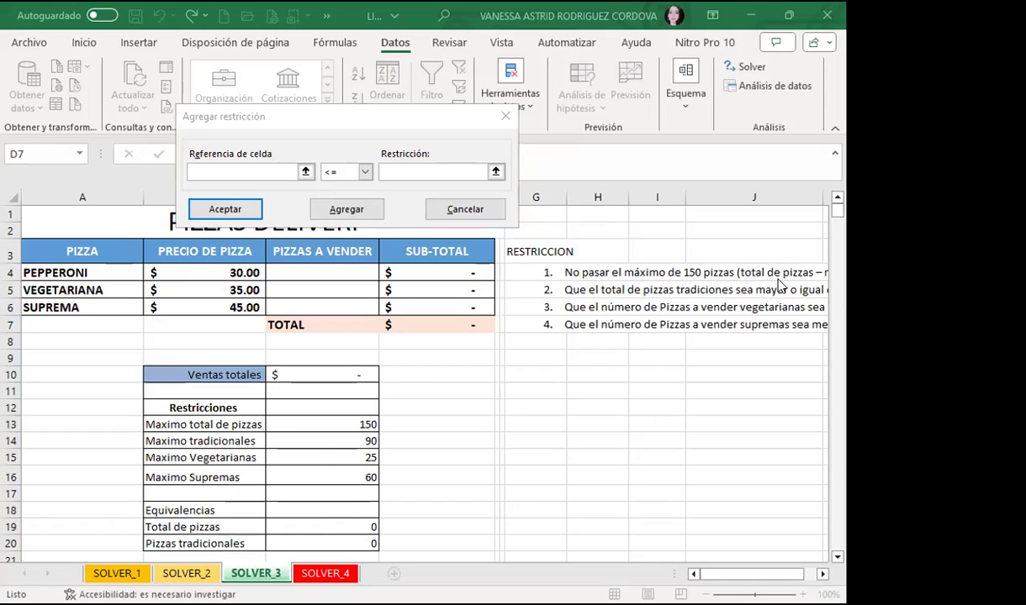
pyautogui.click(327, 522)
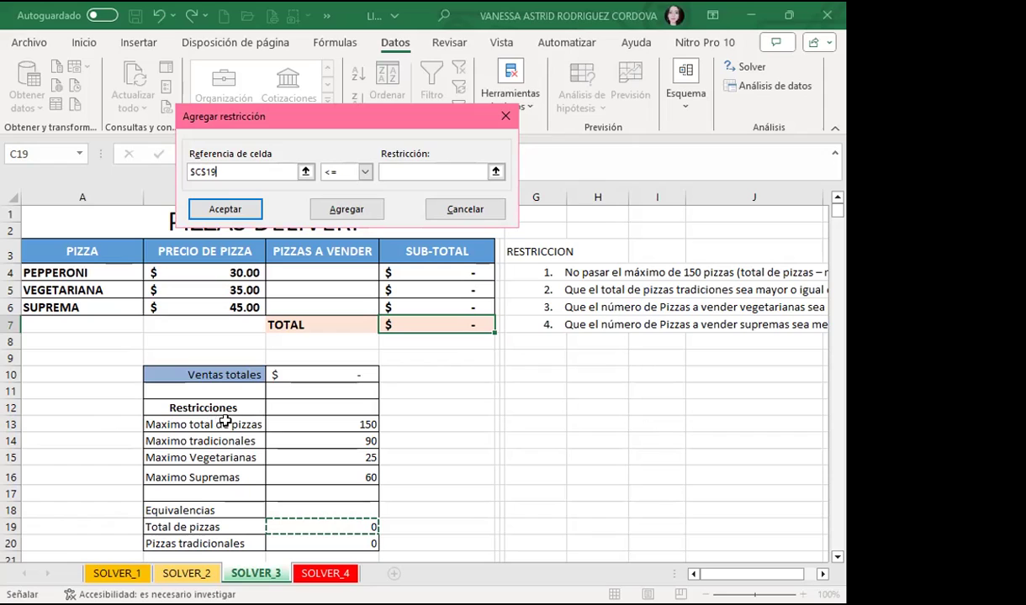
# Set the limit to the 150 maximum in $C$13 and add $C$19 <= $C$13
pyautogui.click(320, 422)
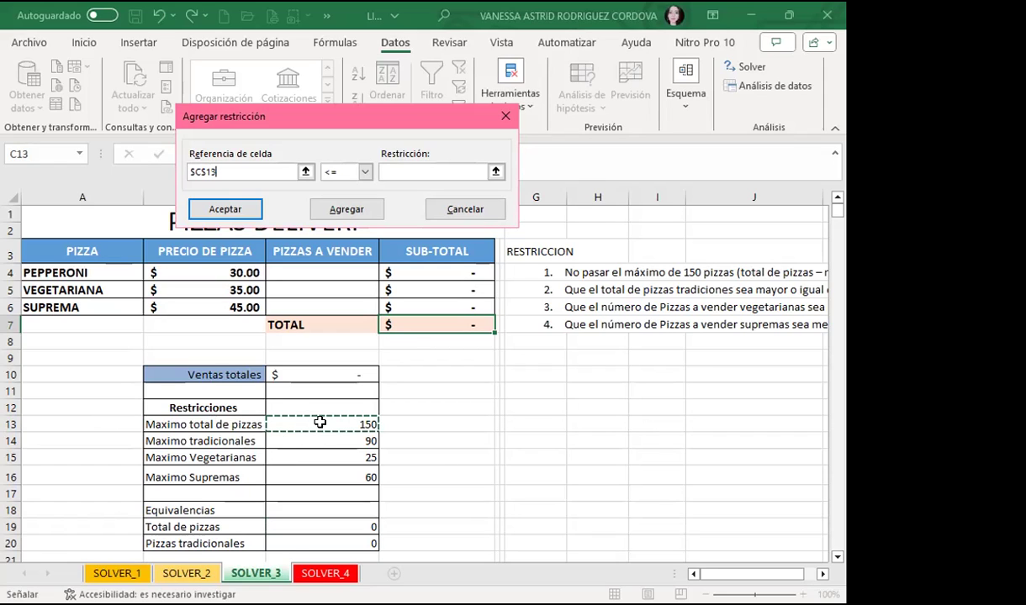
pyautogui.click(353, 527)
pyautogui.click(401, 172)
pyautogui.click(317, 421)
pyautogui.click(226, 210)
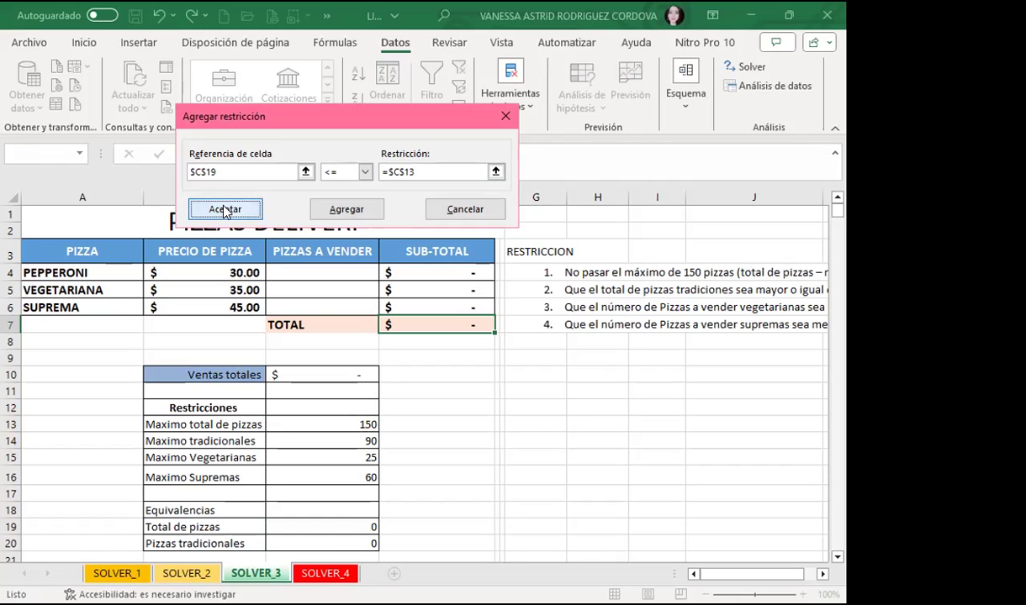
pyautogui.click(765, 73)
pyautogui.click(496, 182)
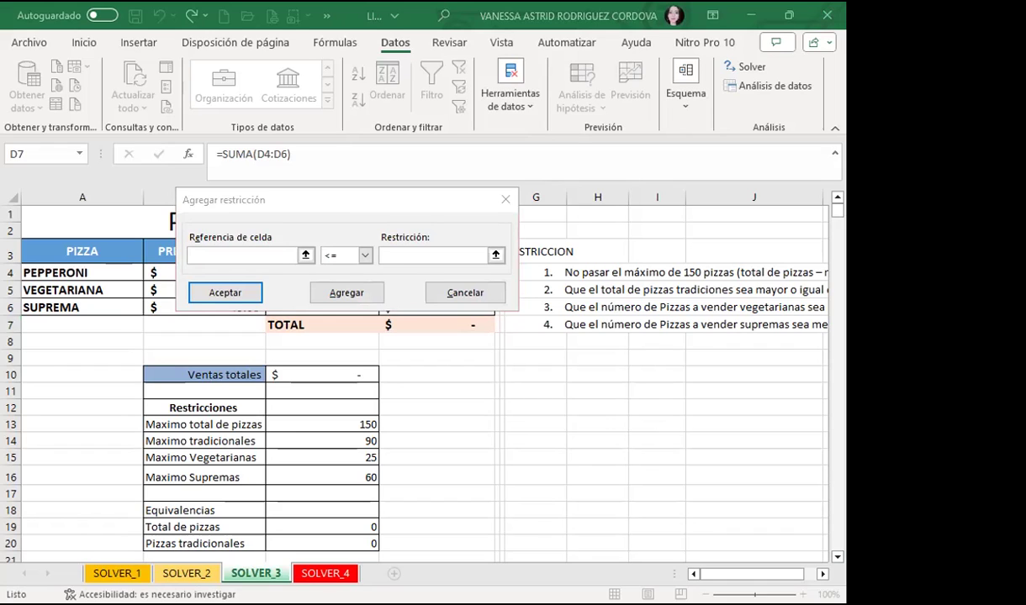
pyautogui.click(465, 293)
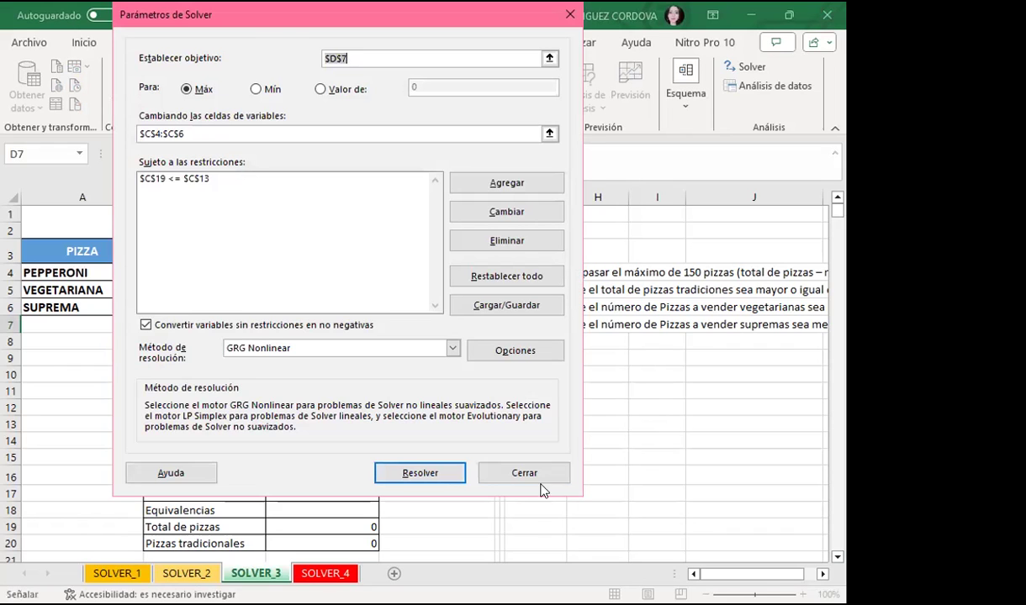
pyautogui.click(529, 472)
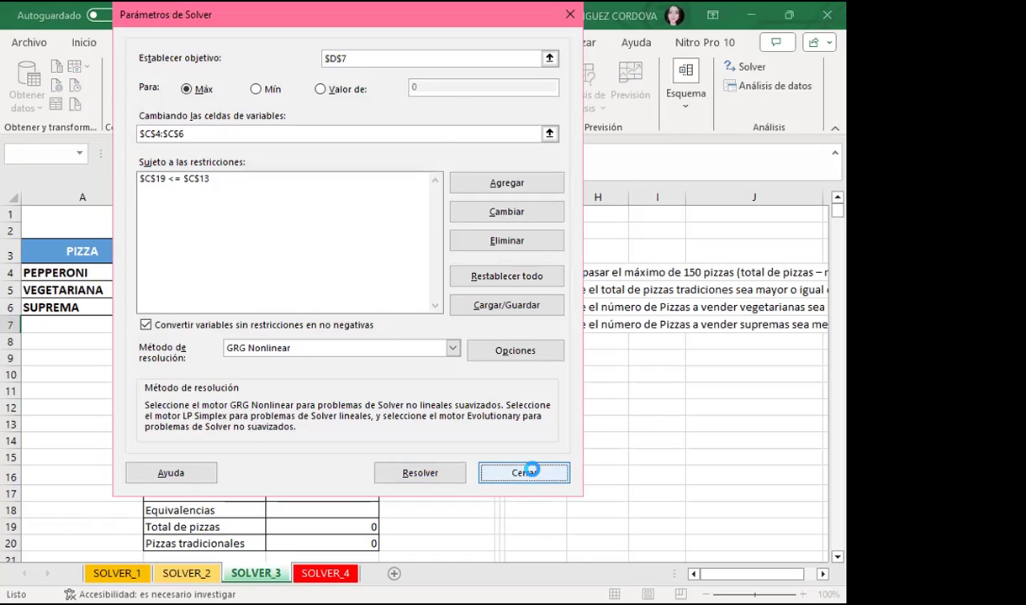
pyautogui.click(730, 595)
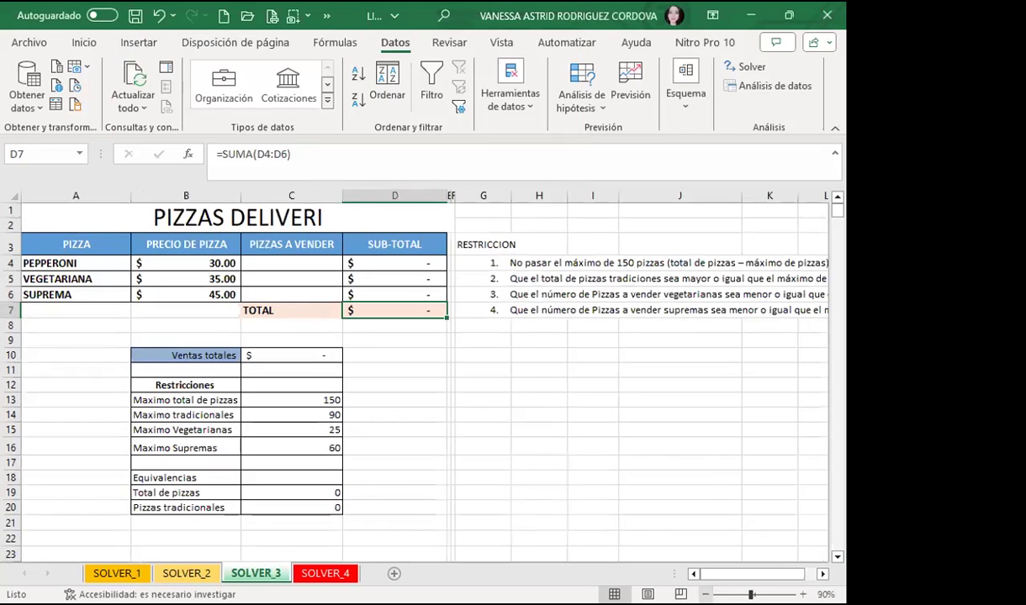
pyautogui.click(705, 594)
pyautogui.click(706, 594)
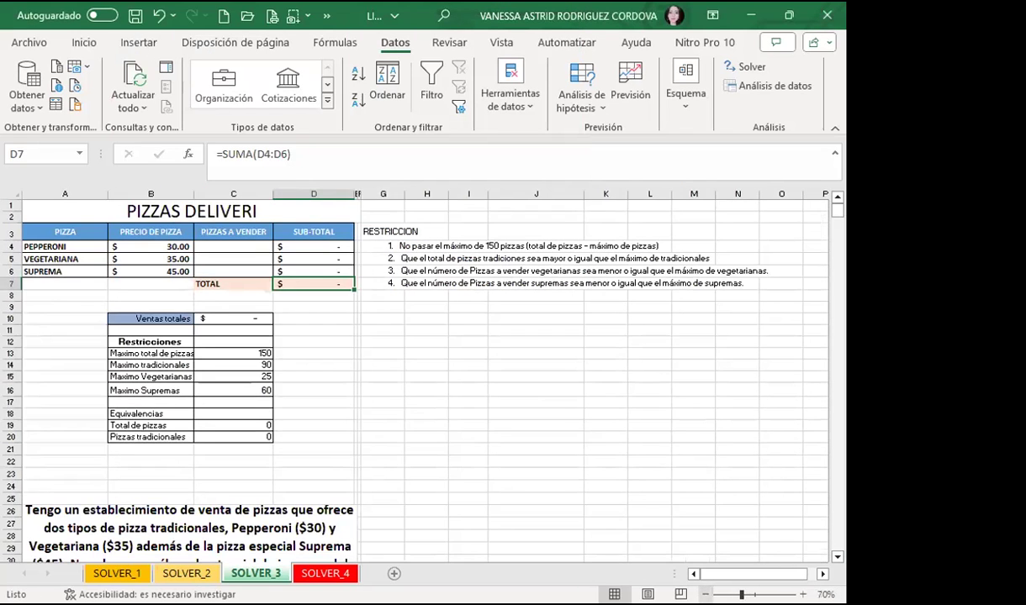
pyautogui.click(802, 595)
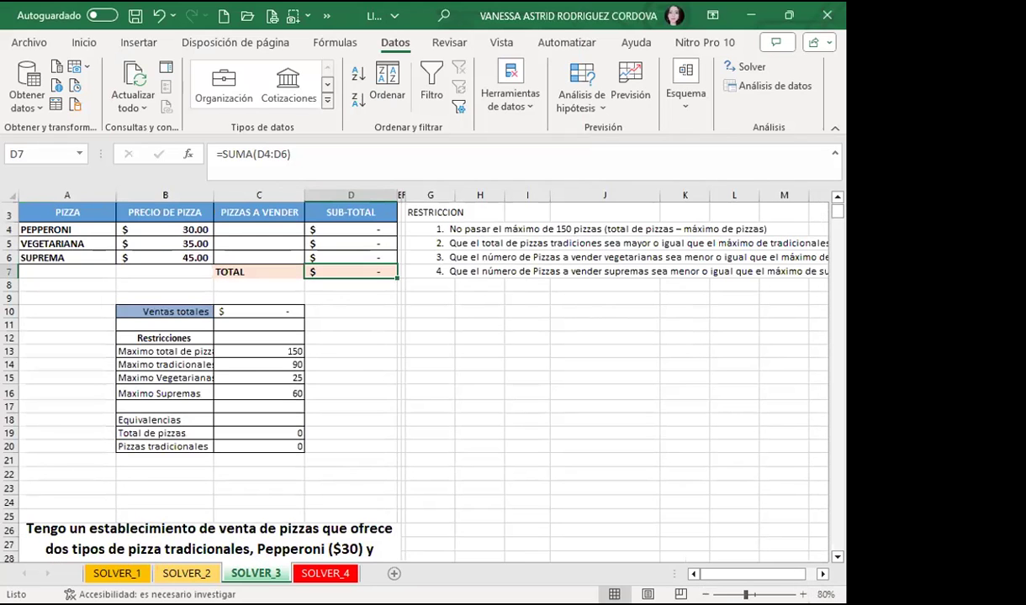
pyautogui.click(744, 67)
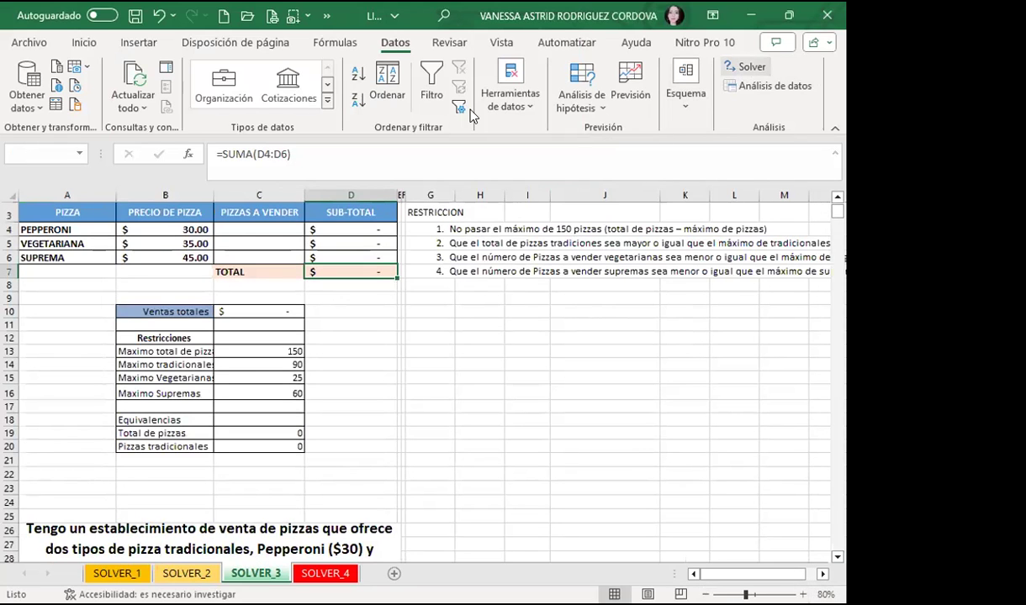
pyautogui.click(459, 184)
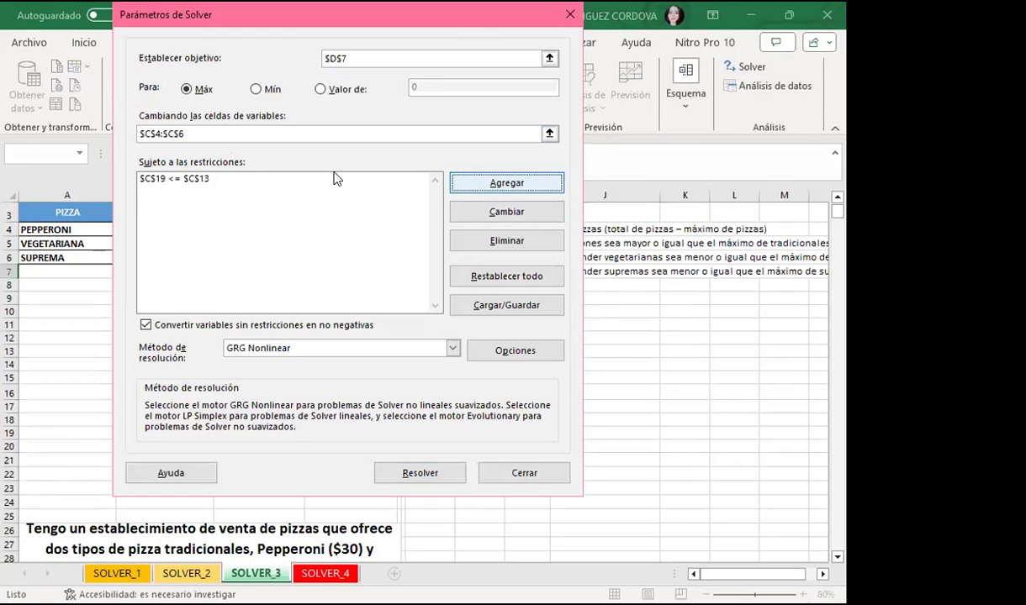
pyautogui.press('Return')
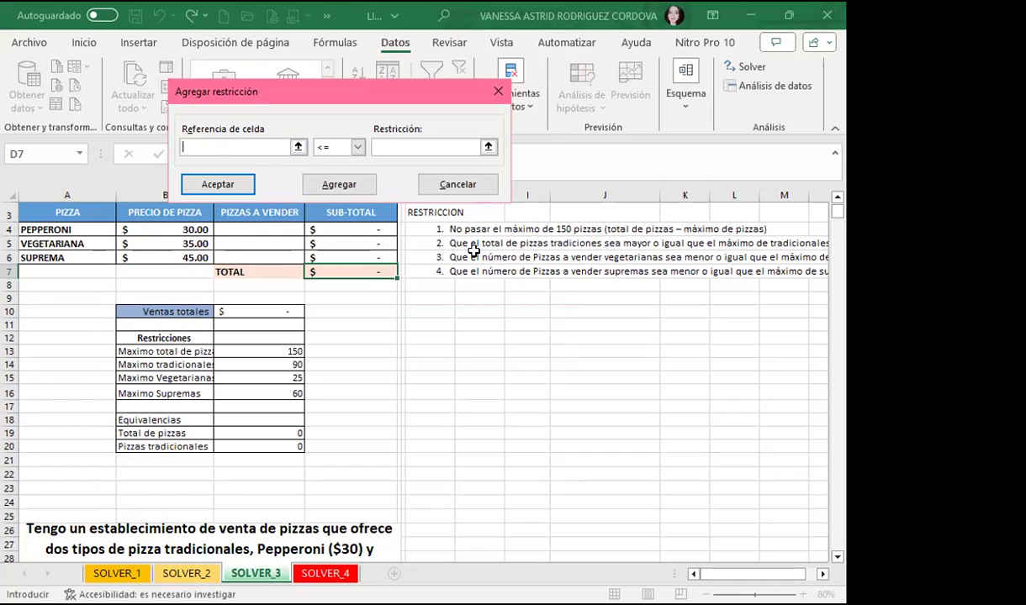
# Add the constraint $C$20 <= $C$14, capping traditional pizzas at 90
pyautogui.click(261, 446)
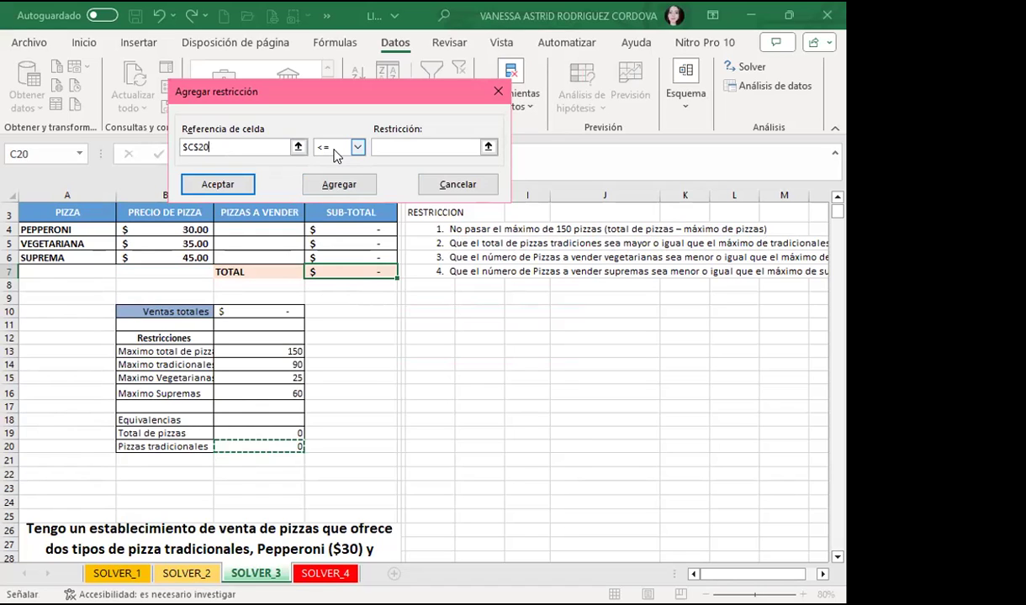
pyautogui.click(381, 147)
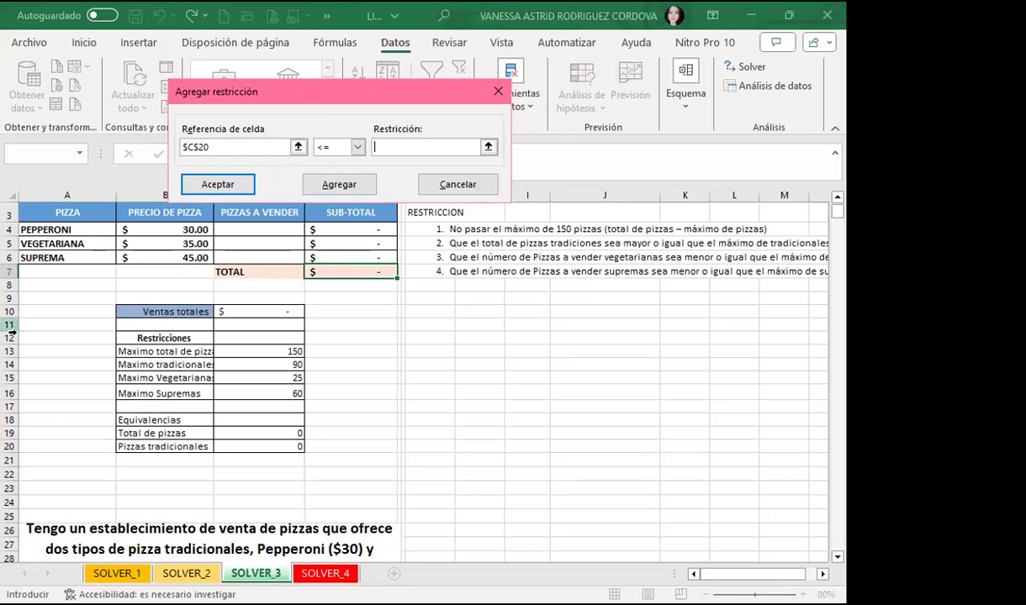
pyautogui.click(252, 366)
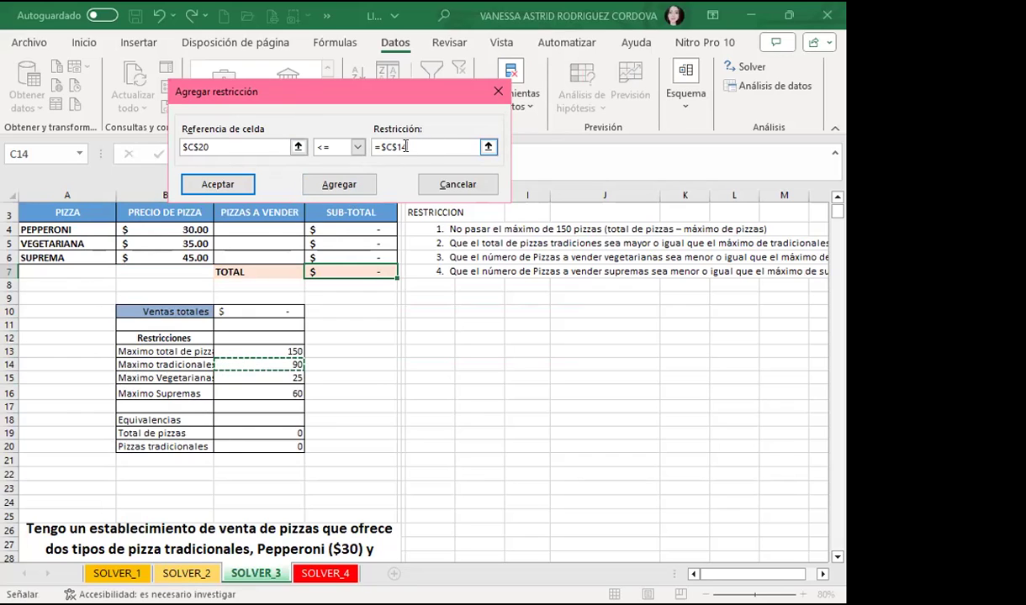
pyautogui.click(326, 176)
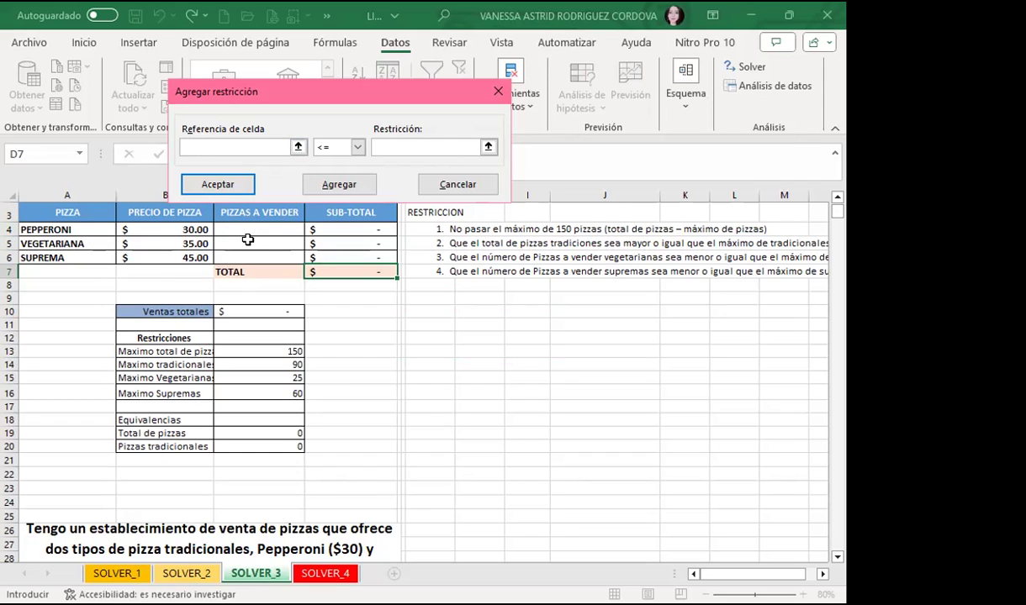
# Add the constraint $C$5 <= $C$15, capping vegetarian pizzas at 25
pyautogui.click(246, 242)
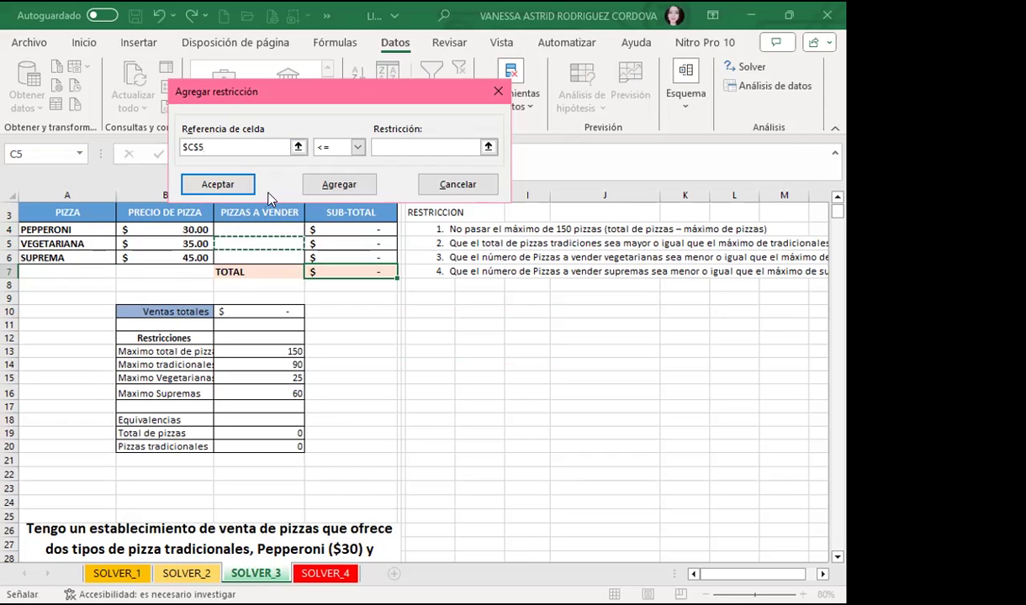
pyautogui.click(393, 147)
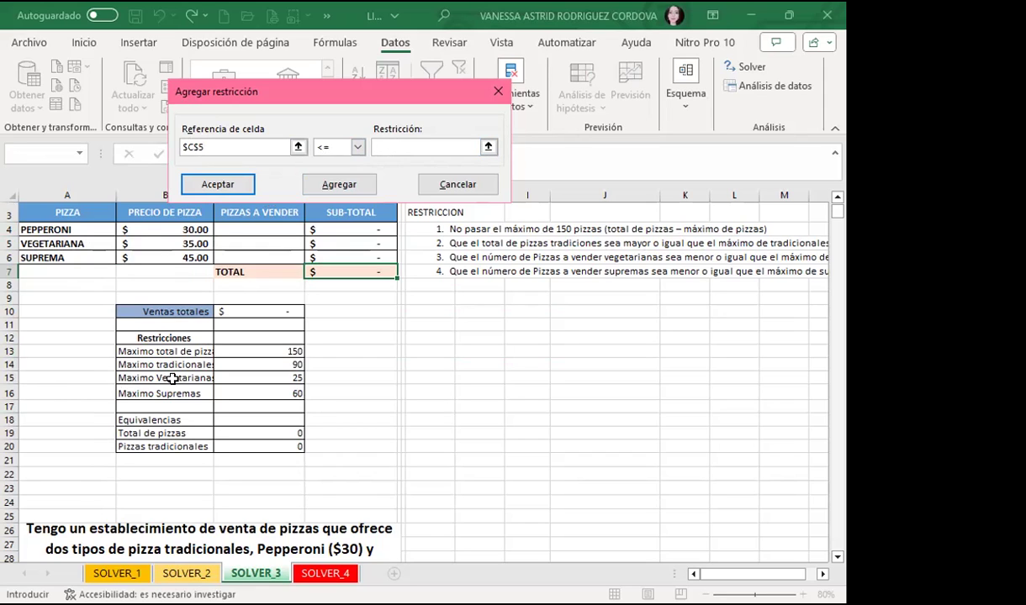
pyautogui.click(251, 380)
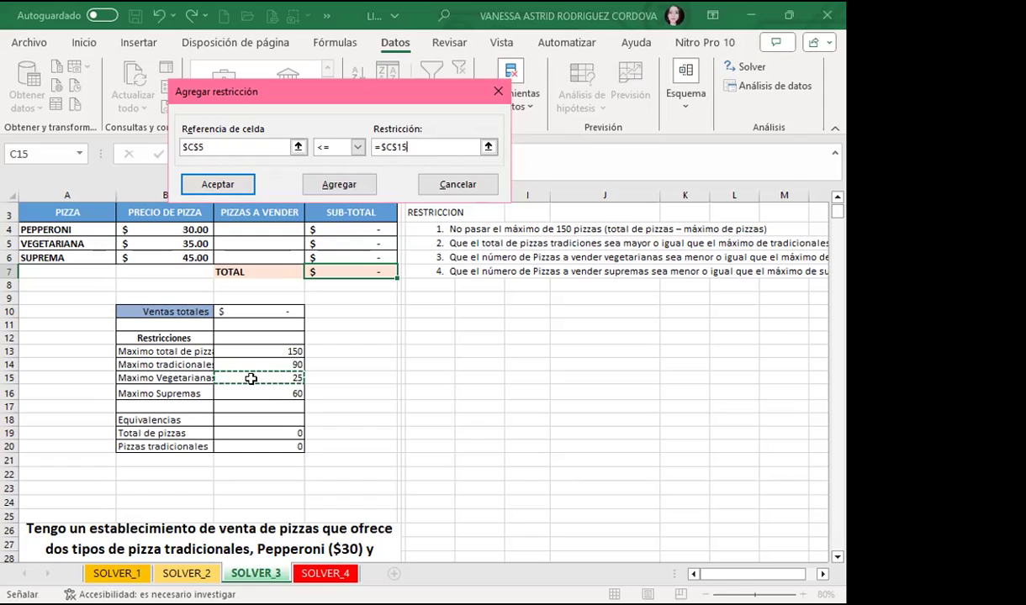
pyautogui.click(337, 186)
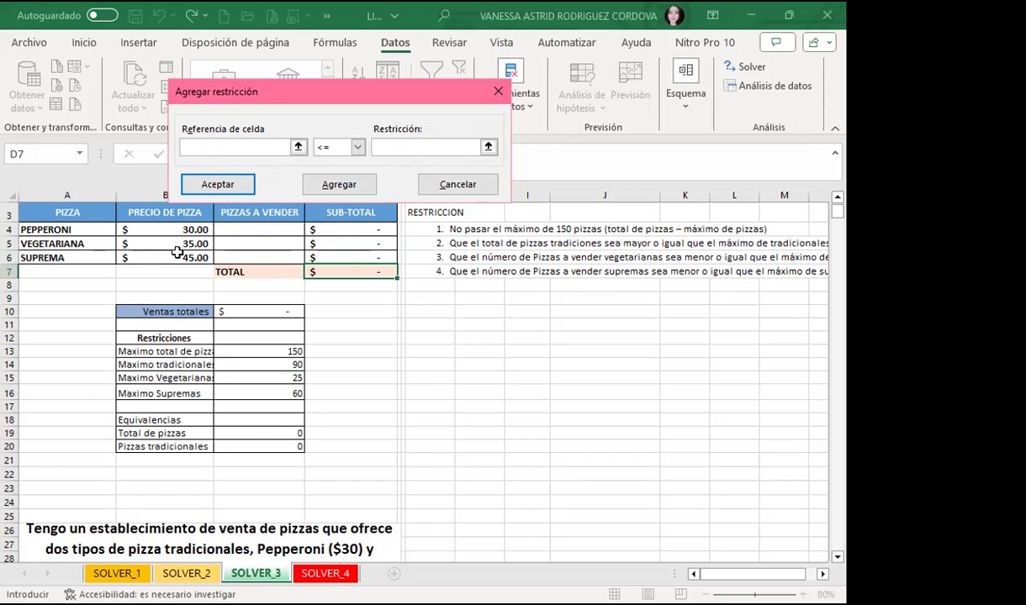
# Enter the constraint $C$6 <= $C$16, capping Suprema pizzas at 60
pyautogui.click(242, 257)
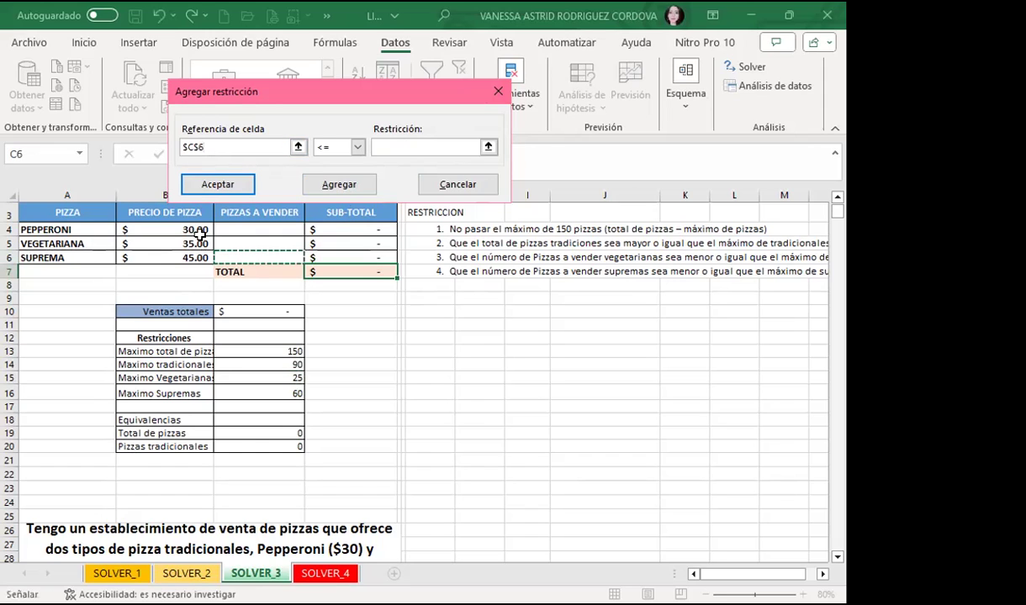
pyautogui.click(389, 147)
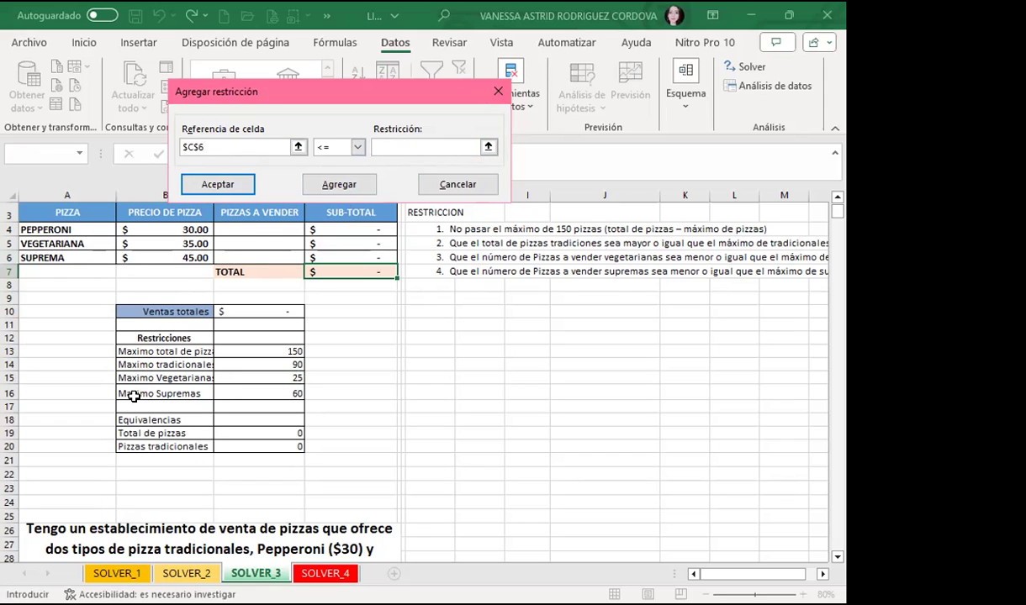
pyautogui.click(278, 392)
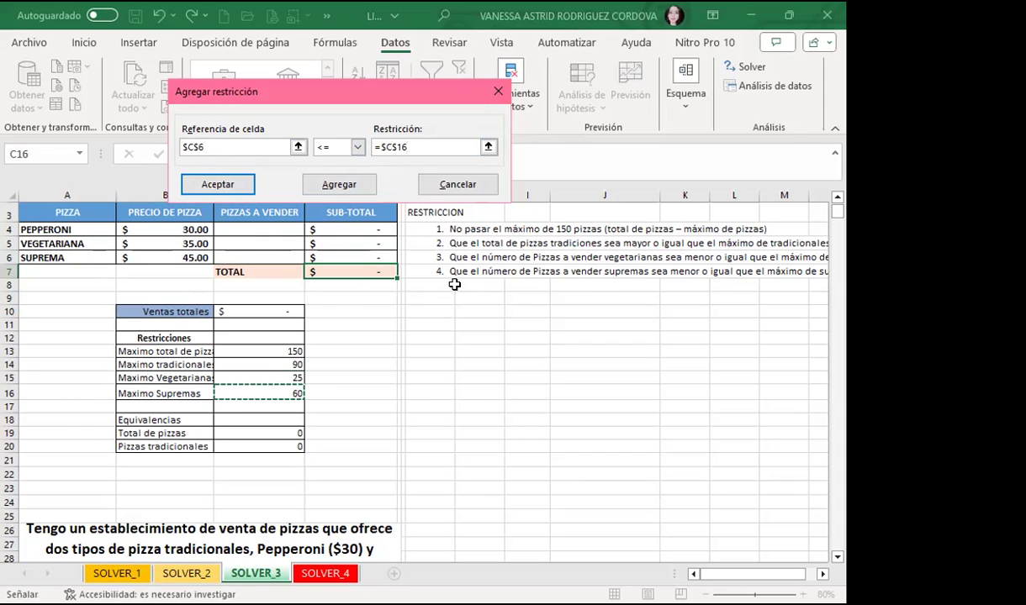
pyautogui.click(212, 185)
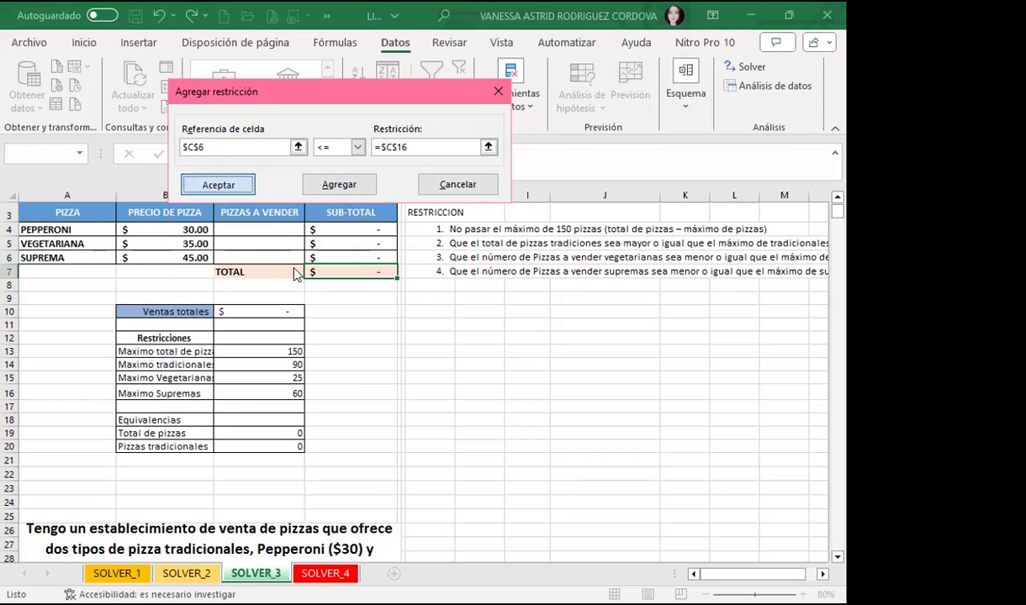
# Confirm $C$6 <= $C$16 as the fourth Solver constraint for Suprema pizzas
pyautogui.click(213, 184)
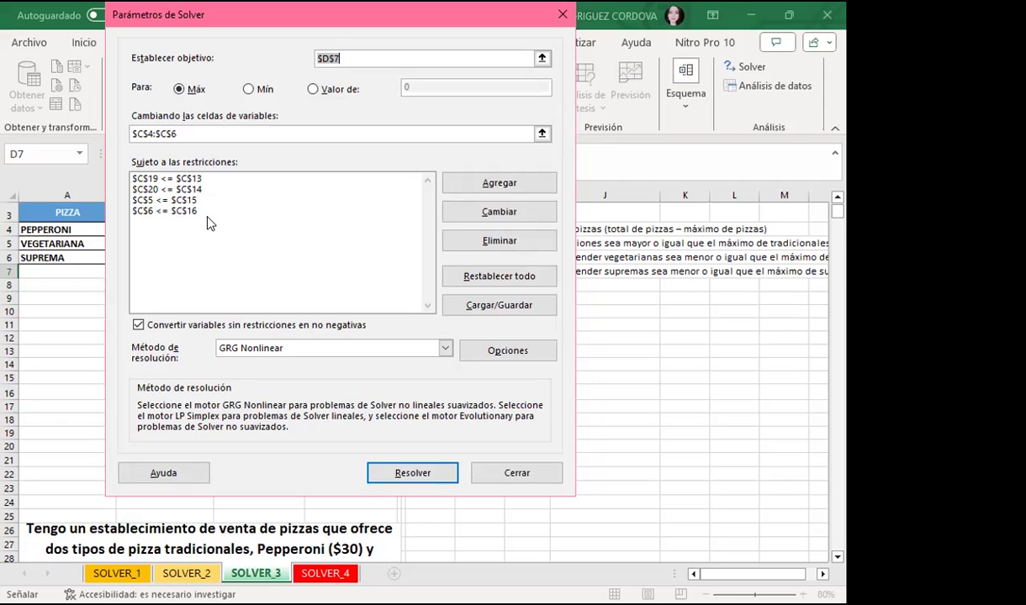
# Solve and keep 65 Pepperoni, 25 Vegetariana and 60 Suprema for a $5,525.00 total
pyautogui.click(413, 478)
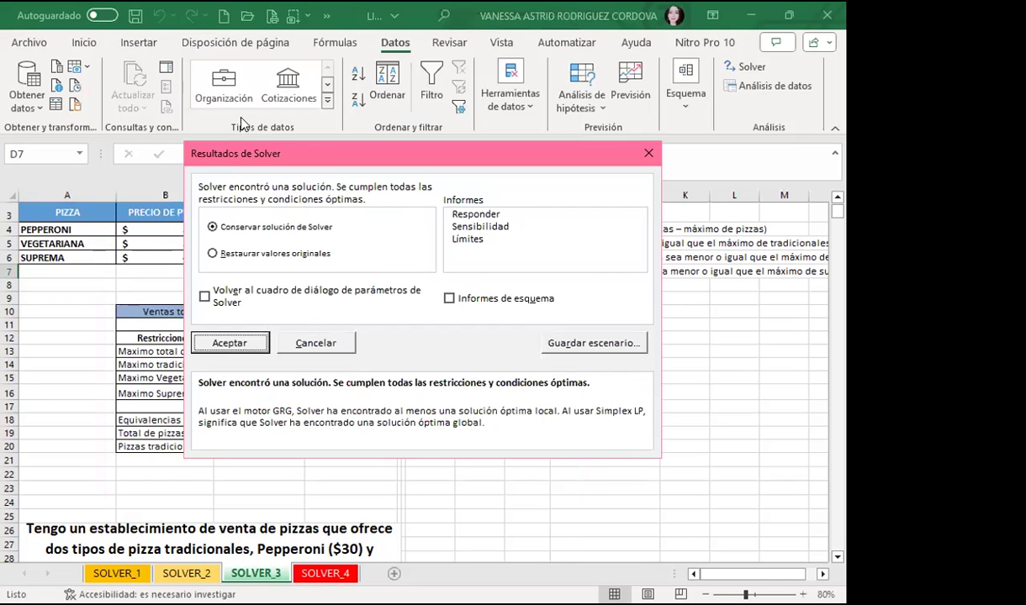
pyautogui.moveTo(480, 153); pyautogui.dragTo(637, 147)
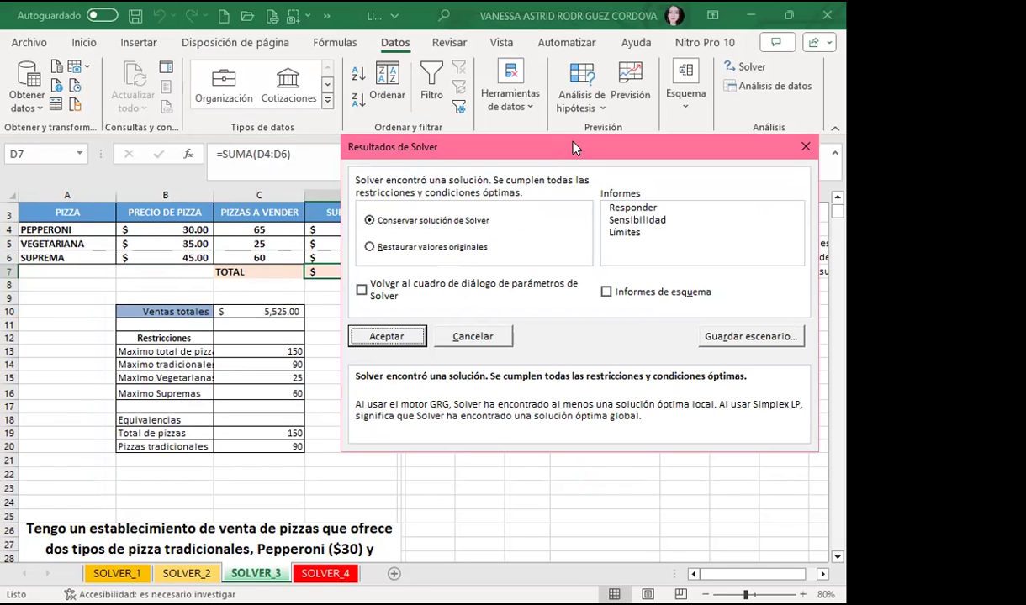
pyautogui.click(387, 336)
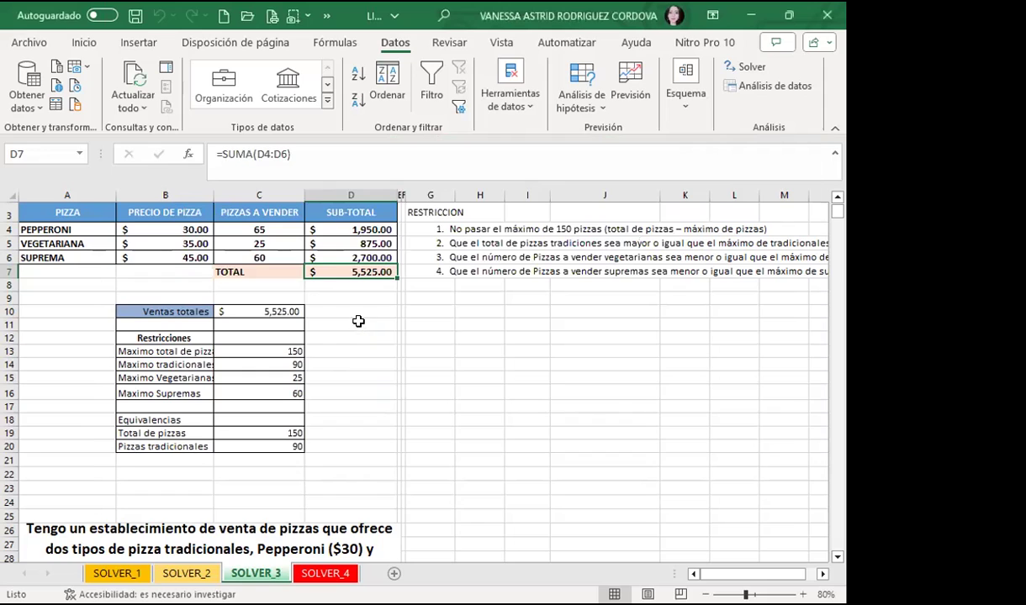
pyautogui.click(358, 319)
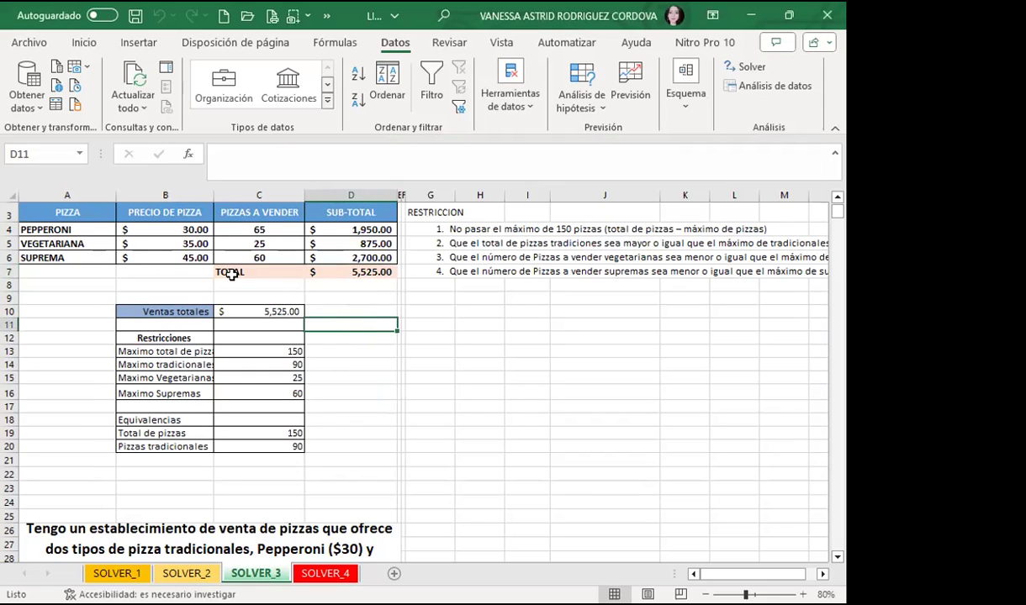
pyautogui.click(227, 228)
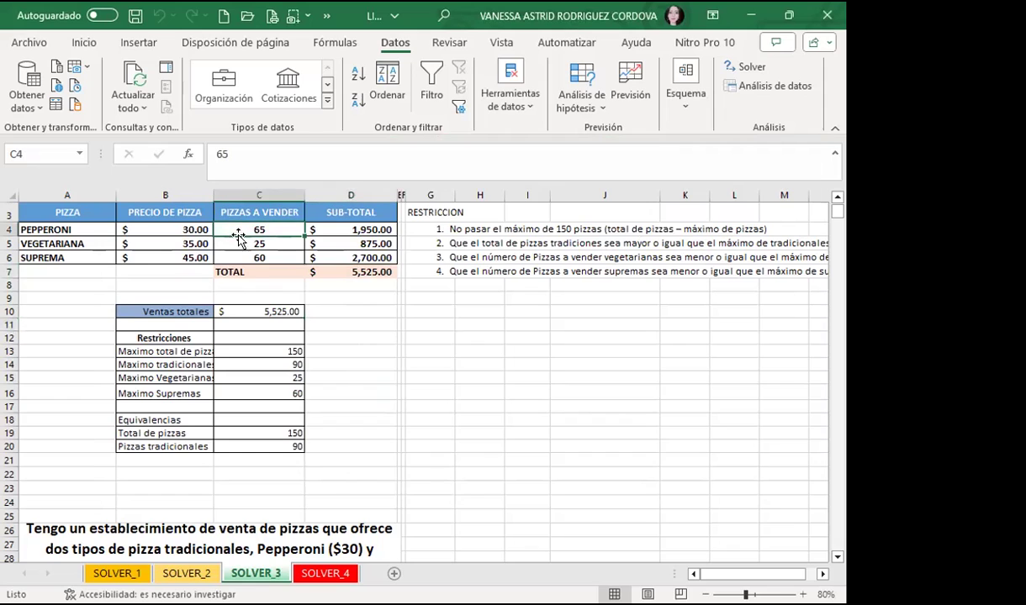
pyautogui.click(252, 444)
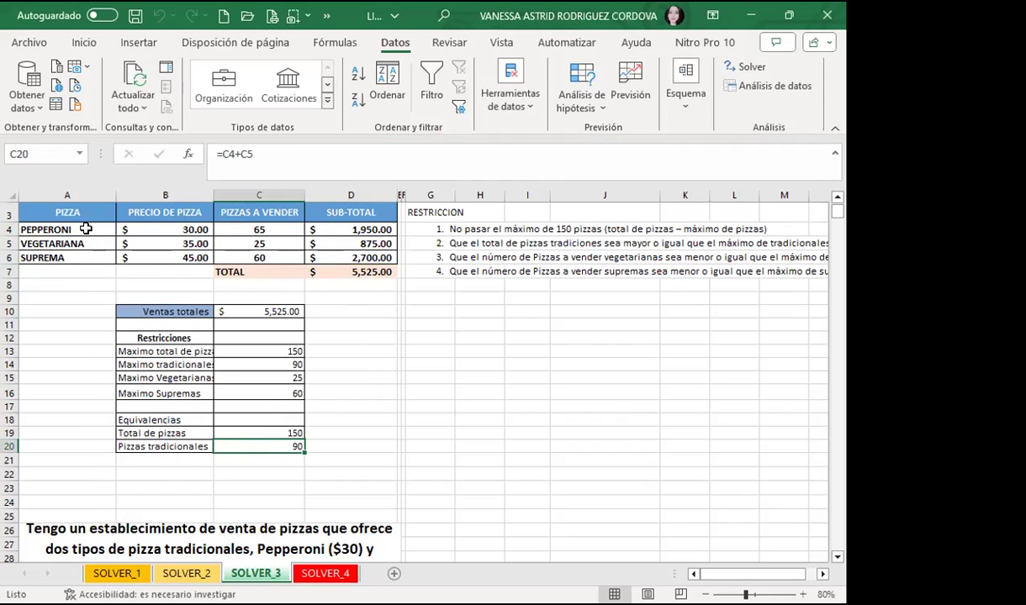
pyautogui.moveTo(234, 225); pyautogui.dragTo(234, 243)
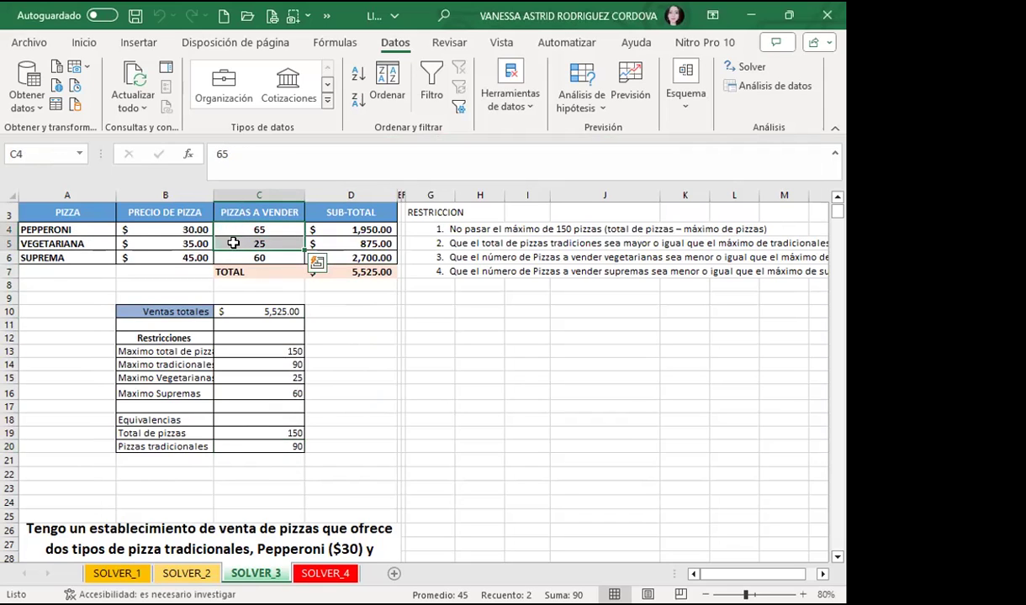
pyautogui.click(27, 258)
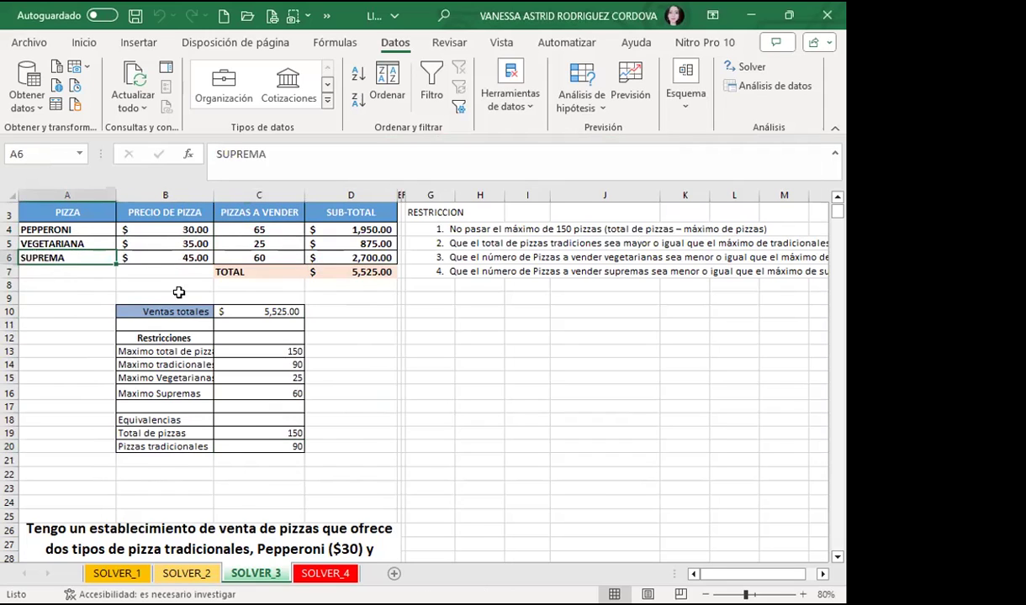
pyautogui.click(250, 391)
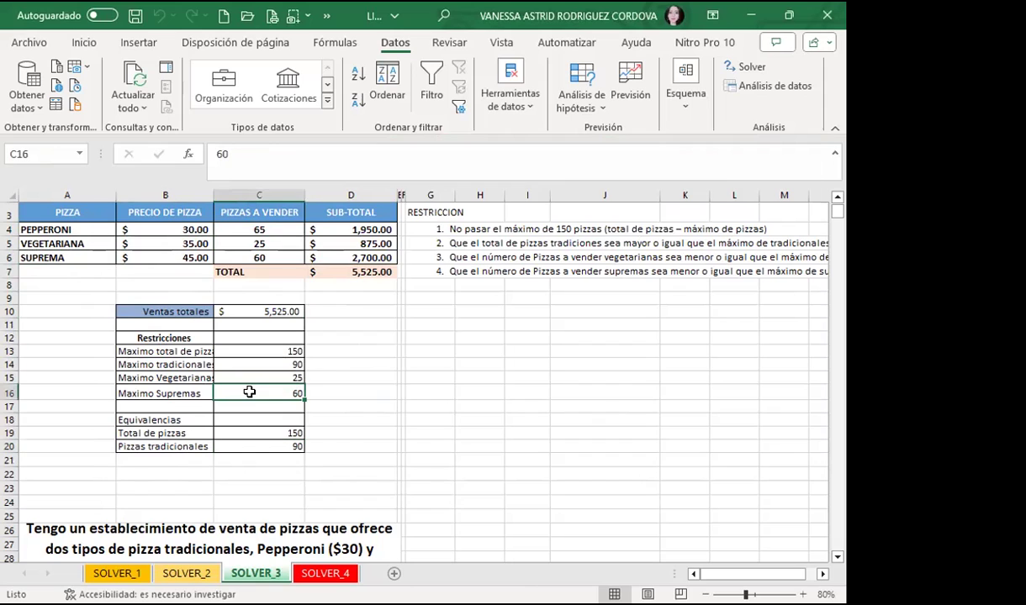
pyautogui.click(281, 258)
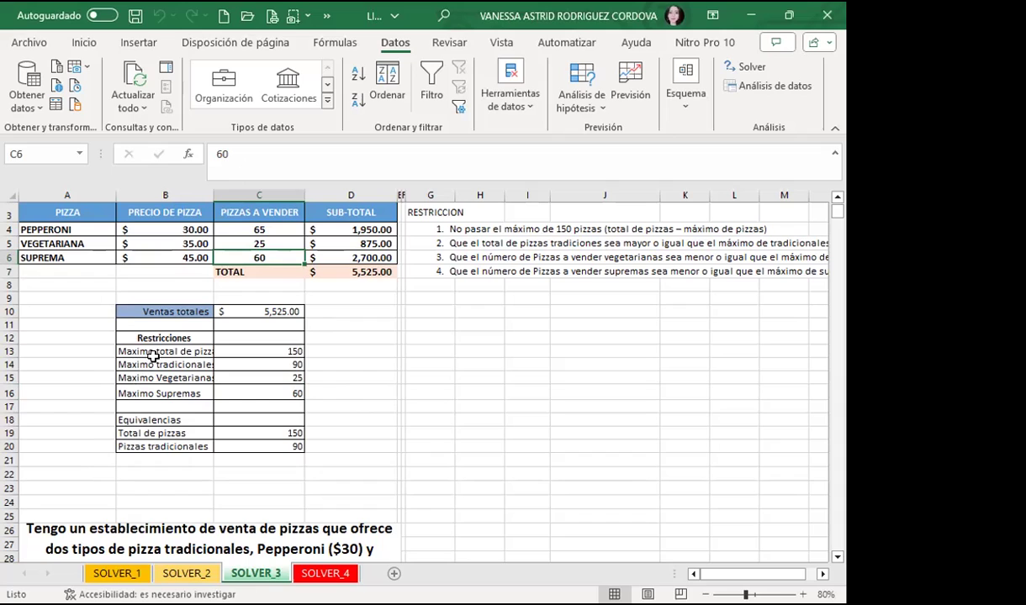
pyautogui.click(244, 352)
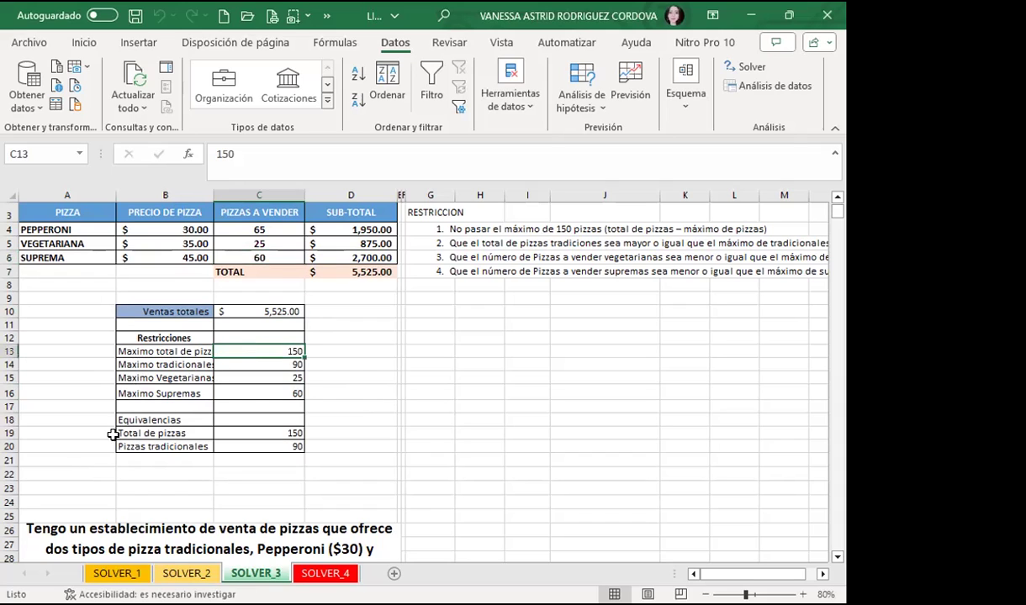
pyautogui.click(252, 431)
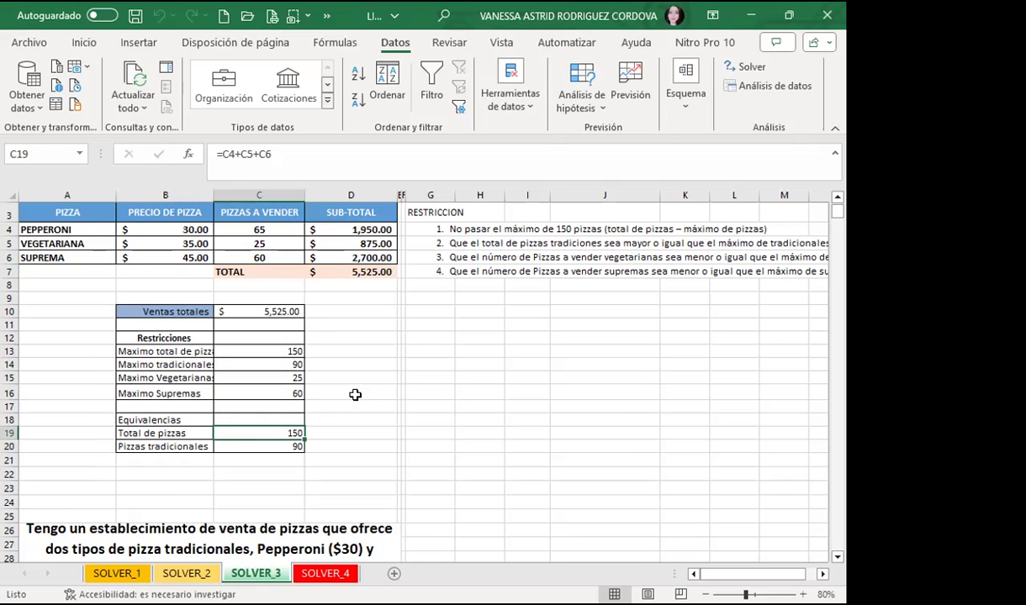
pyautogui.click(242, 348)
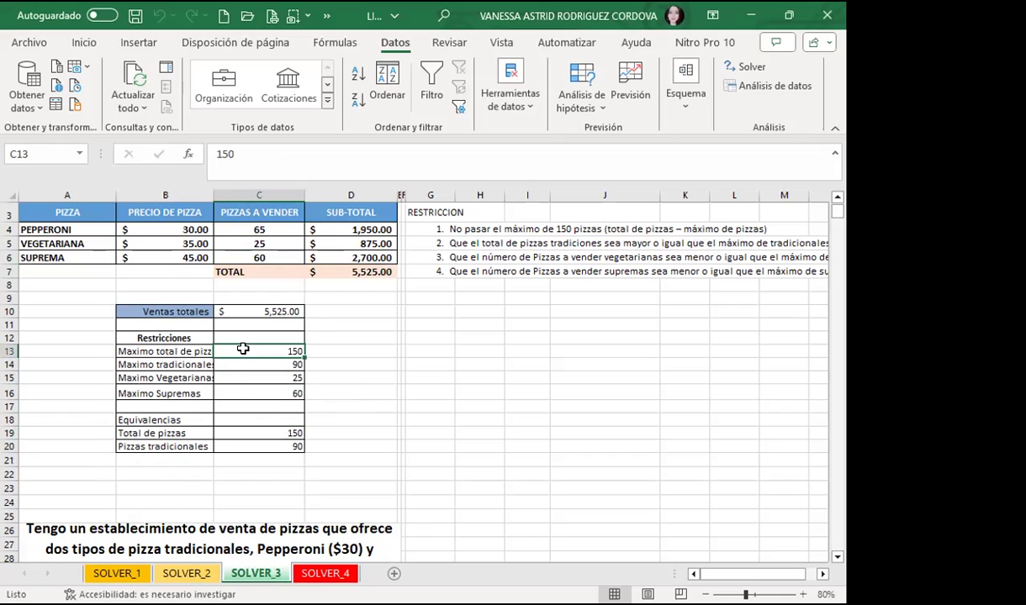
pyautogui.click(235, 434)
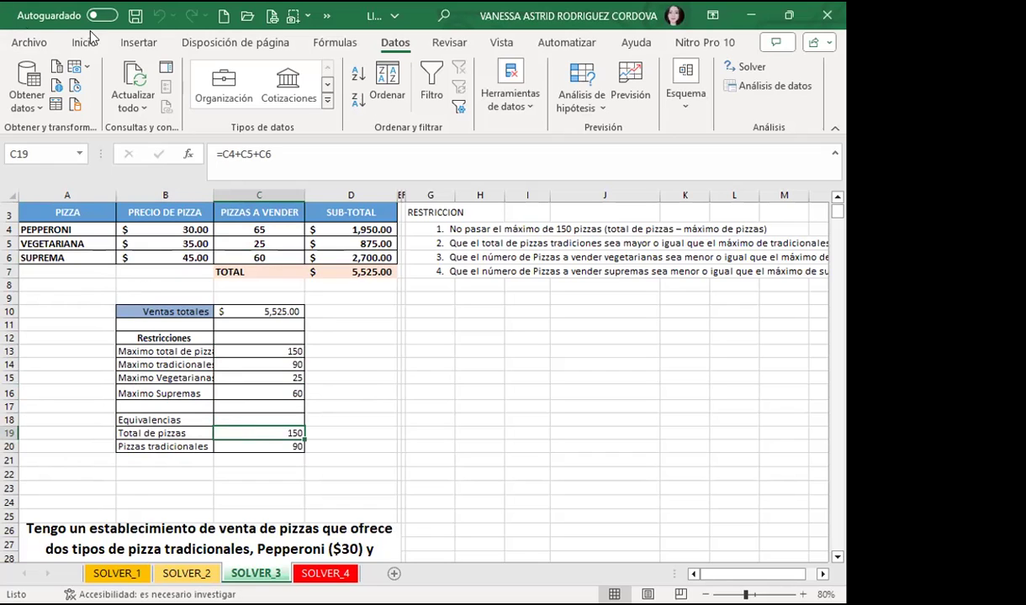
pyautogui.click(292, 227)
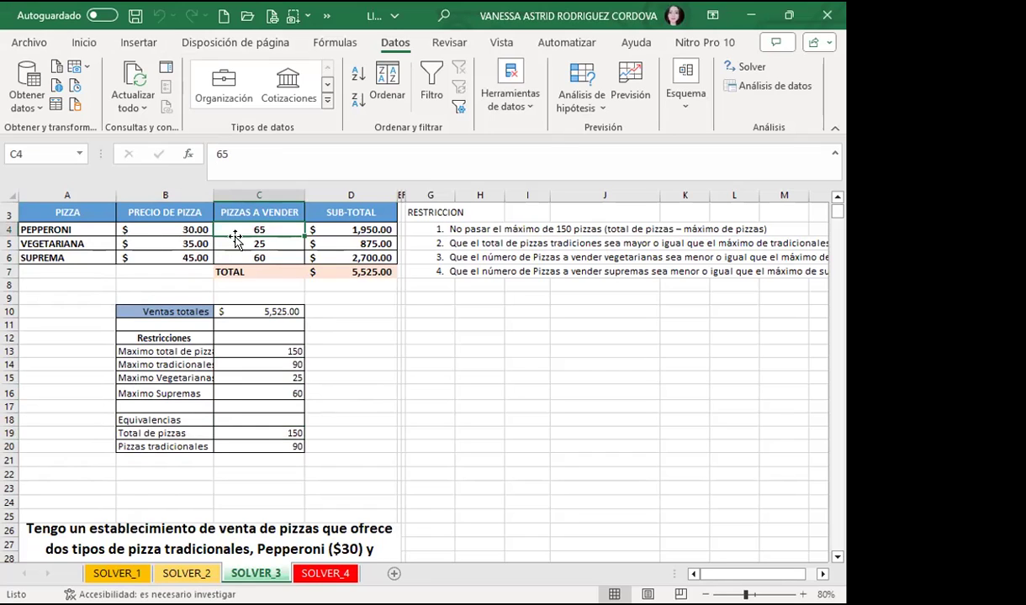
pyautogui.click(257, 242)
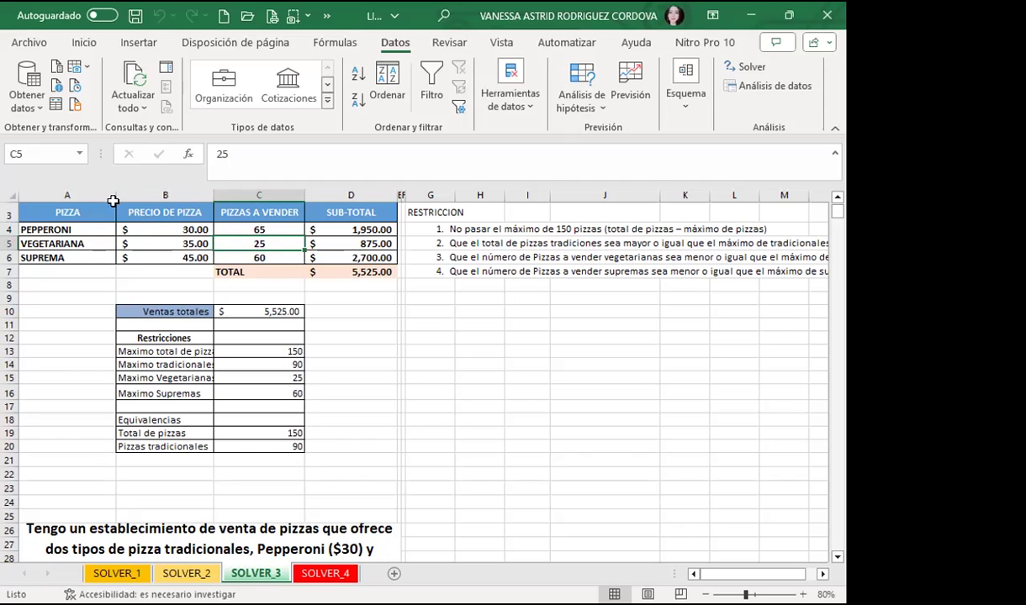
pyautogui.click(246, 350)
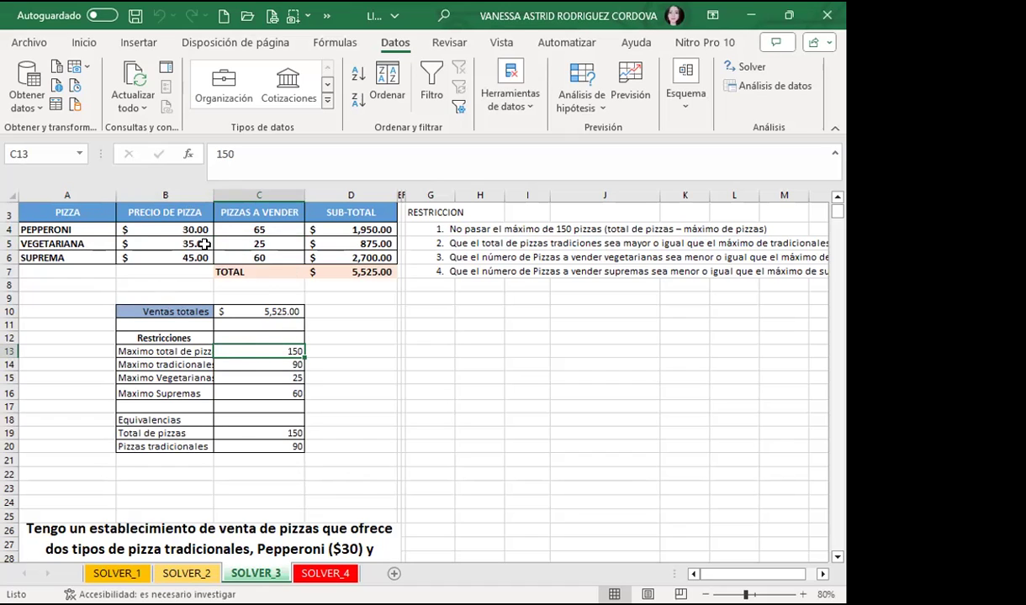
pyautogui.click(272, 231)
pyautogui.click(275, 243)
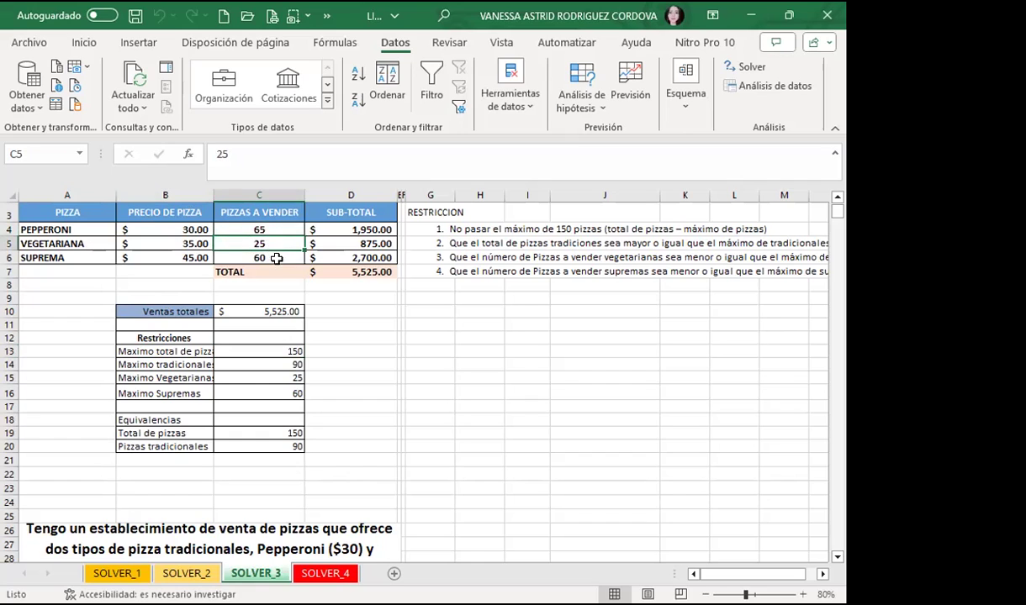
pyautogui.click(275, 257)
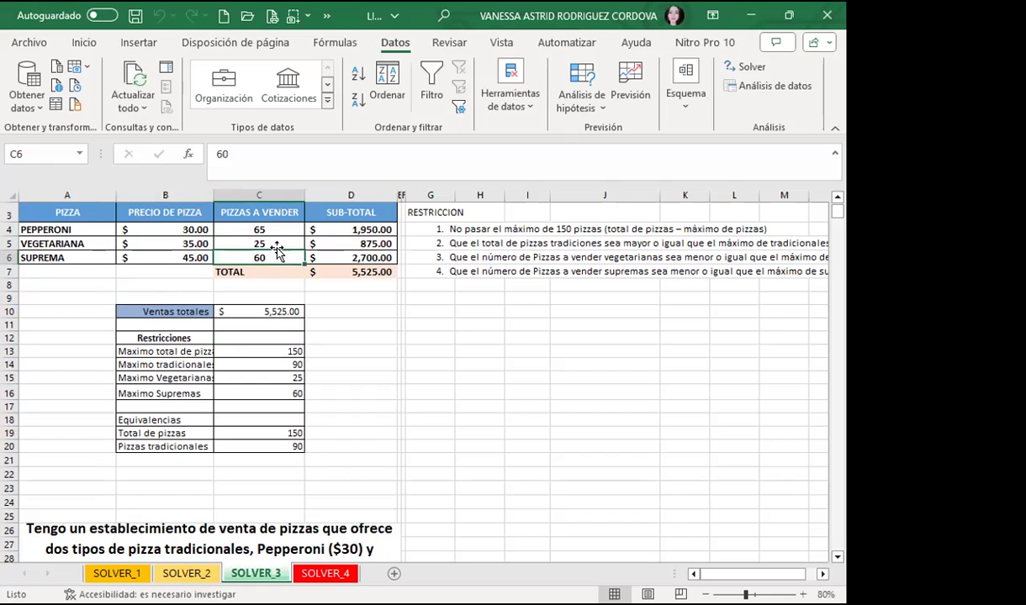
pyautogui.click(333, 271)
pyautogui.click(352, 312)
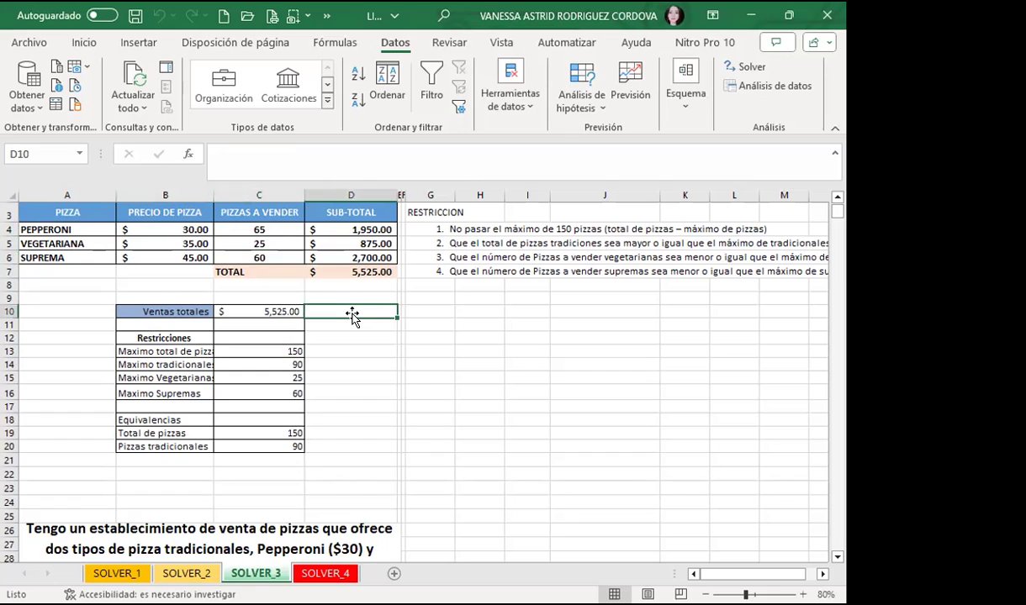
pyautogui.click(249, 310)
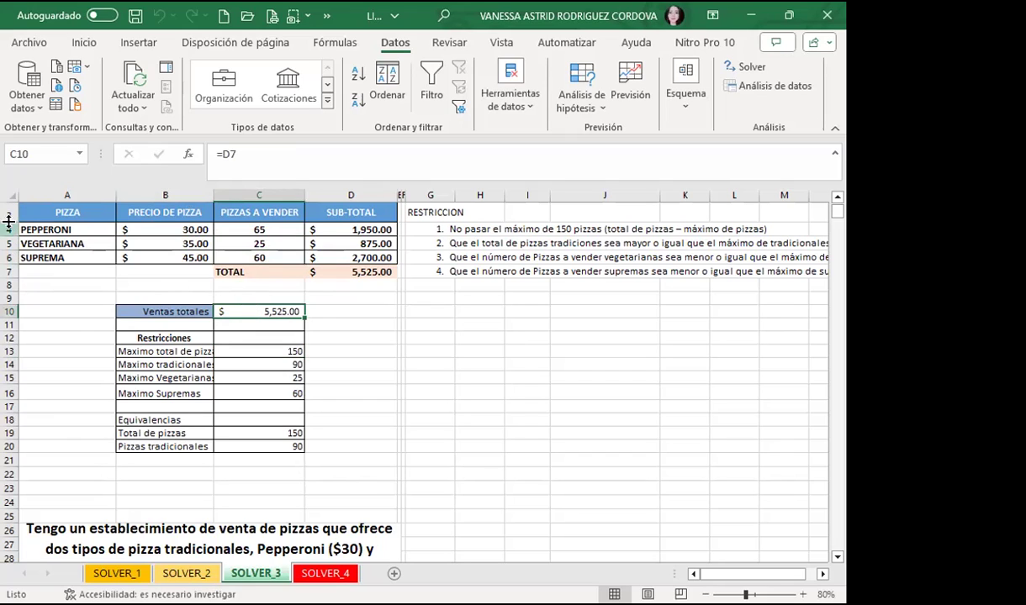
pyautogui.click(147, 232)
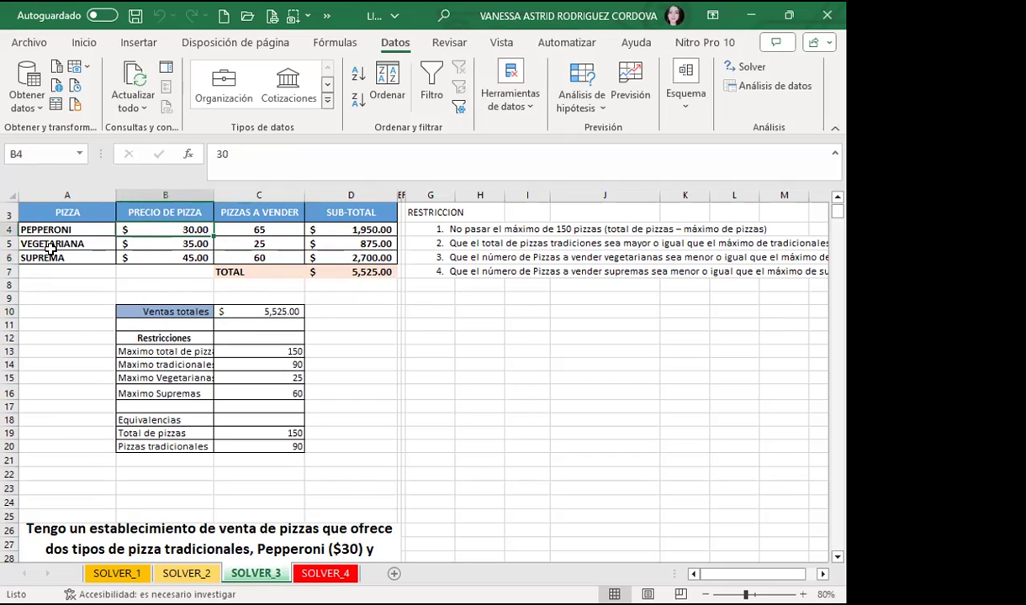
pyautogui.click(139, 242)
pyautogui.click(152, 255)
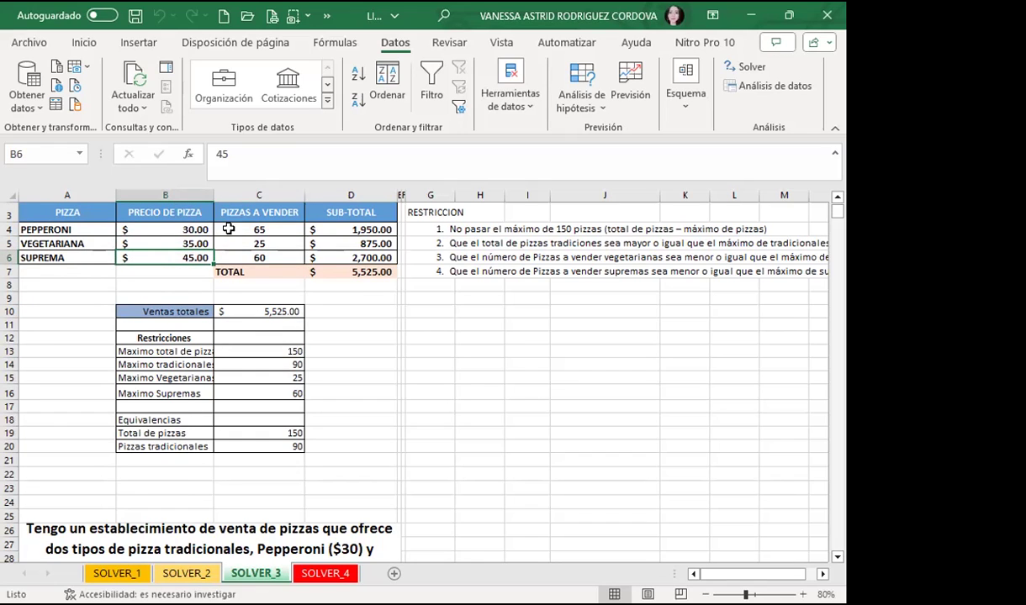
pyautogui.click(280, 226)
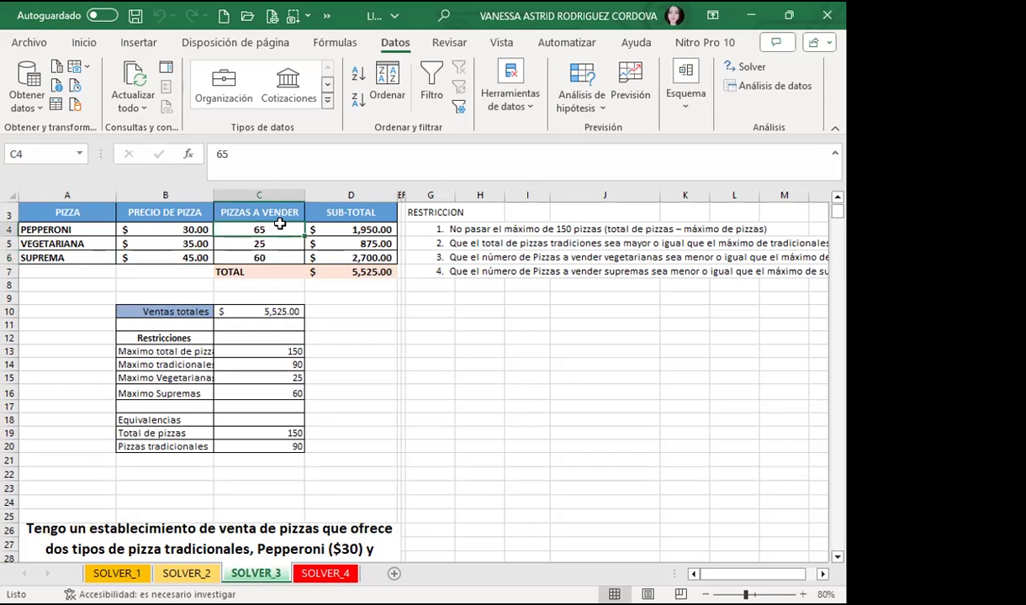
pyautogui.click(336, 311)
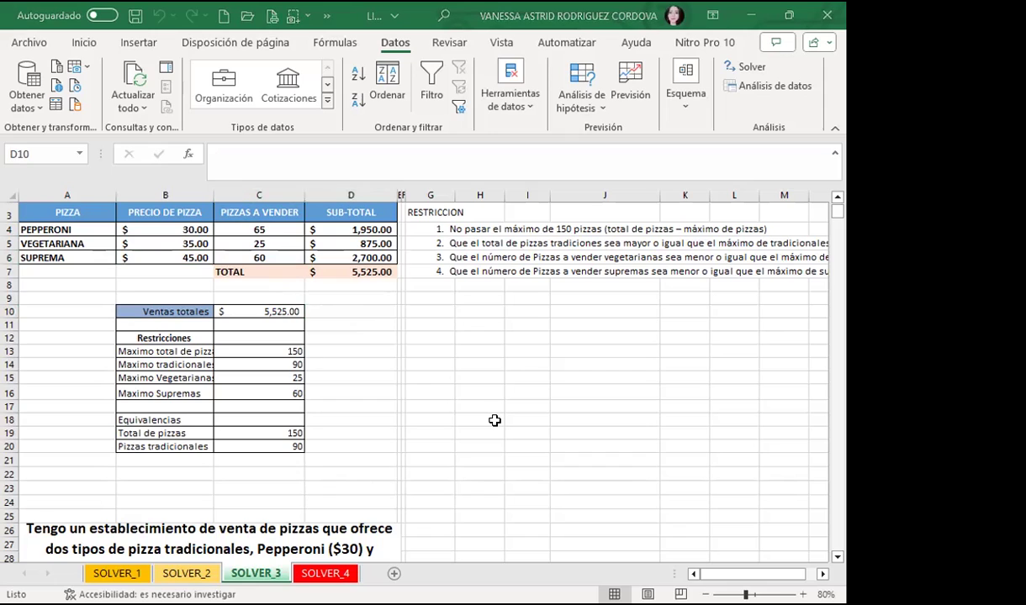
pyautogui.click(340, 315)
pyautogui.click(263, 347)
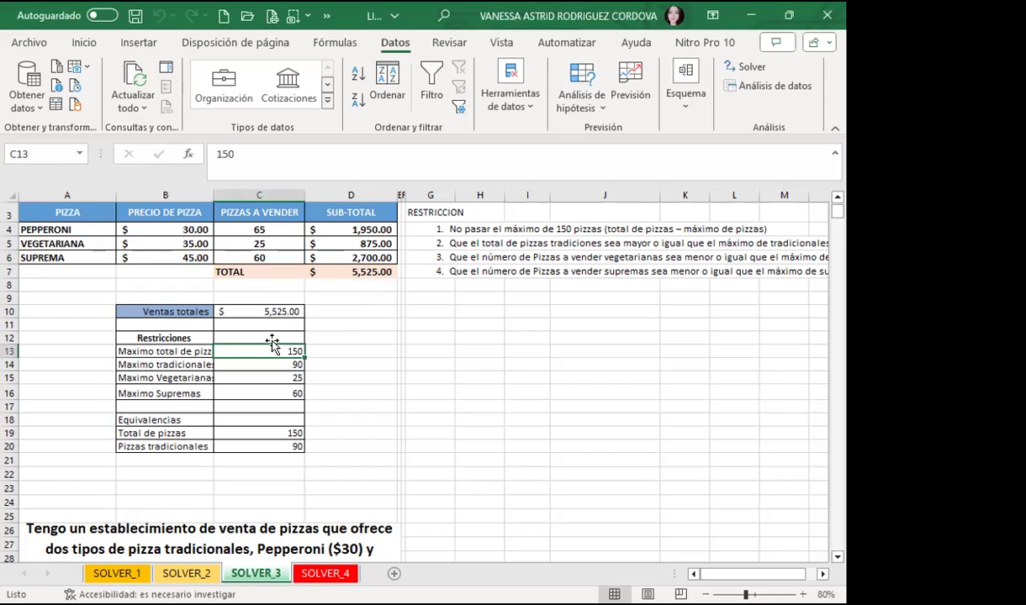
pyautogui.click(250, 311)
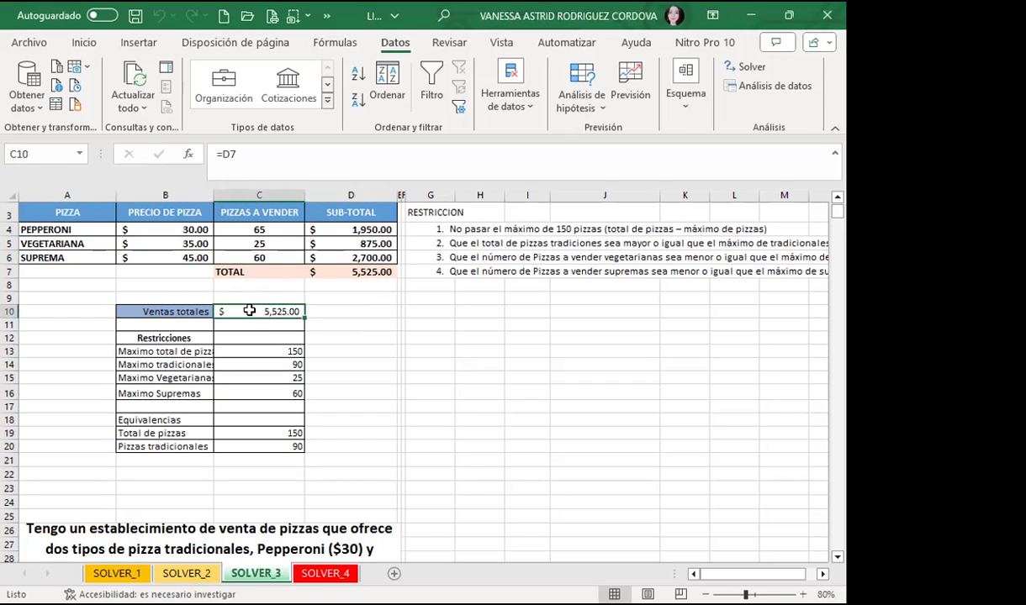
pyautogui.click(249, 355)
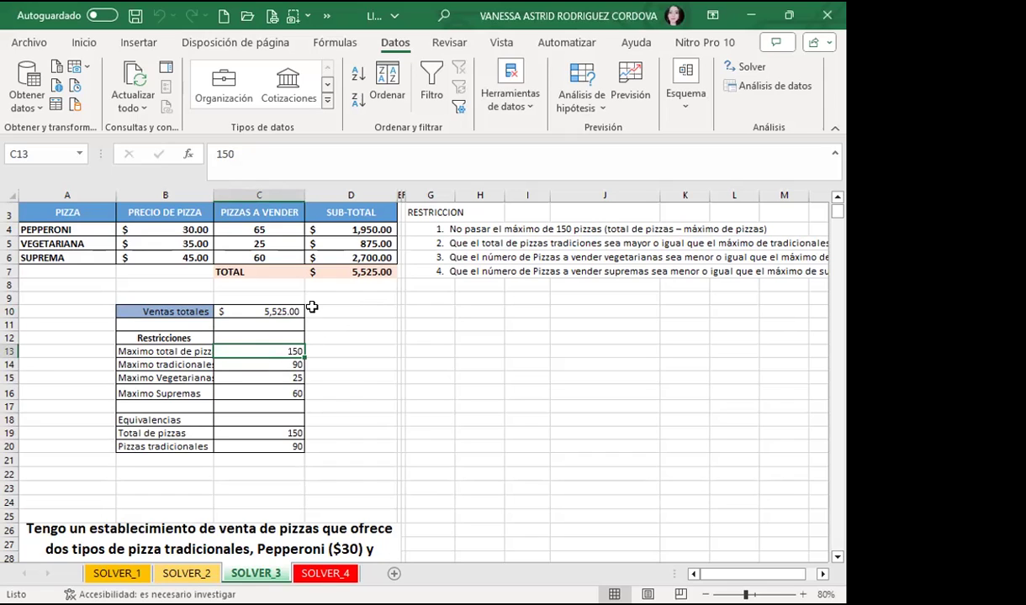
pyautogui.click(253, 229)
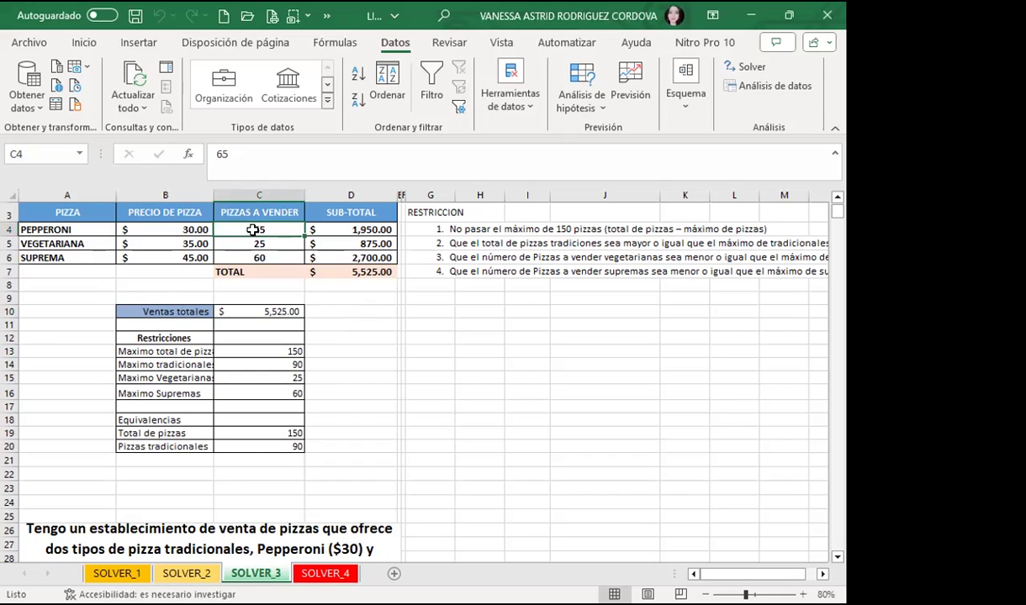
pyautogui.click(460, 229)
pyautogui.click(460, 244)
pyautogui.click(458, 256)
pyautogui.click(459, 270)
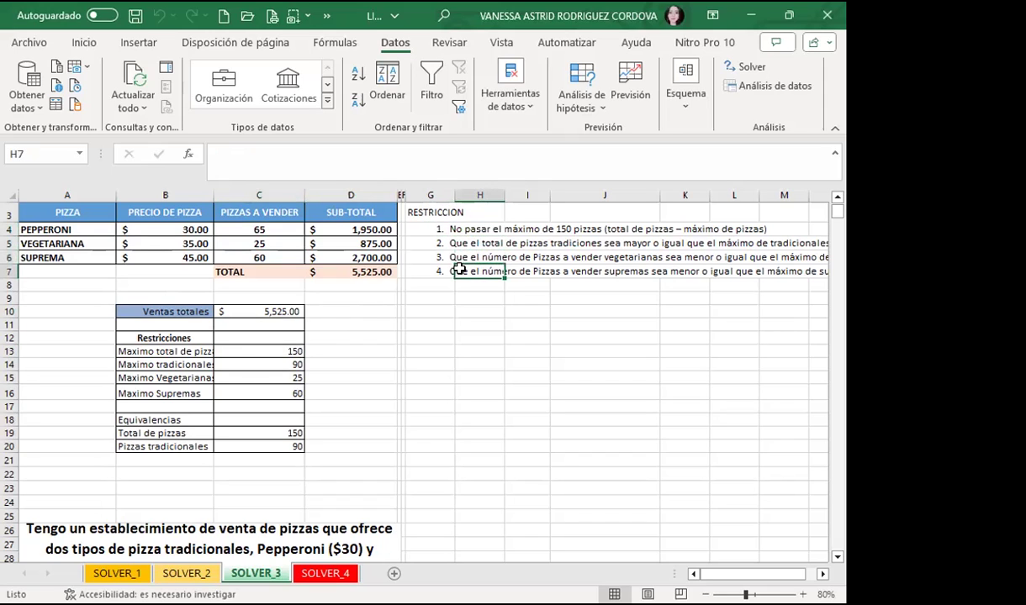
pyautogui.click(256, 309)
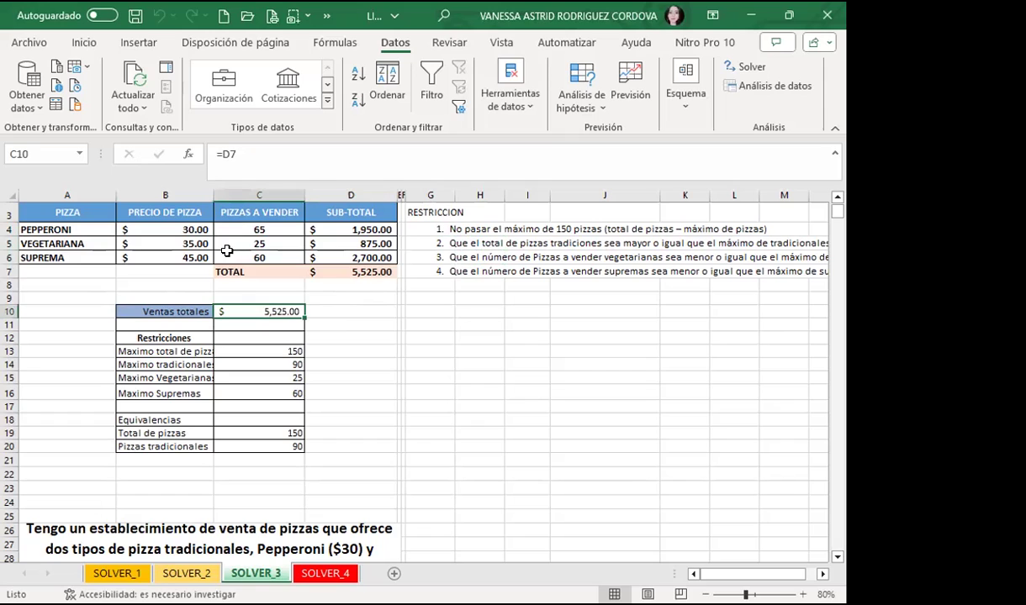
pyautogui.click(237, 229)
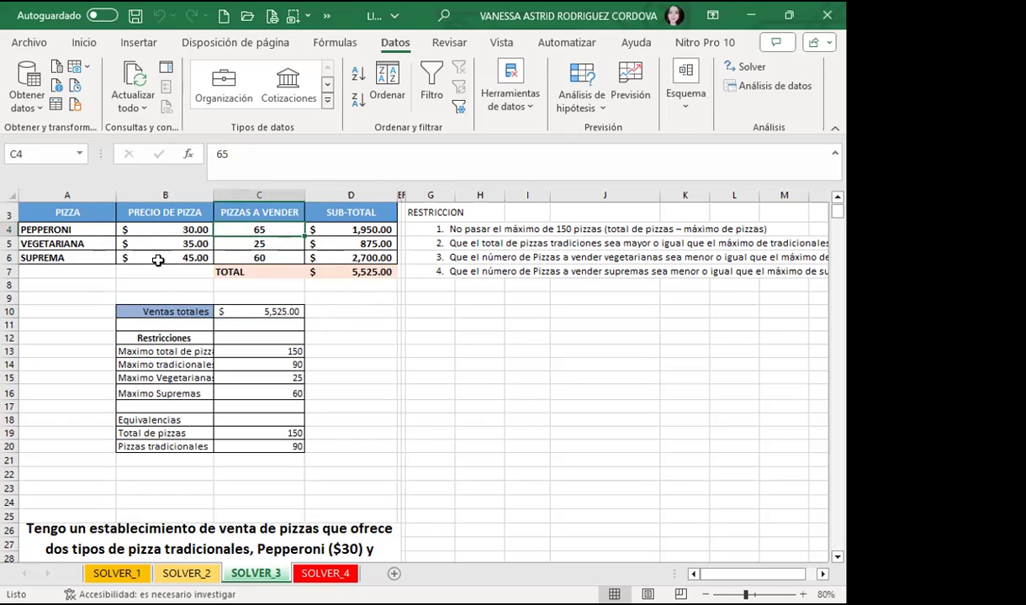
pyautogui.click(336, 321)
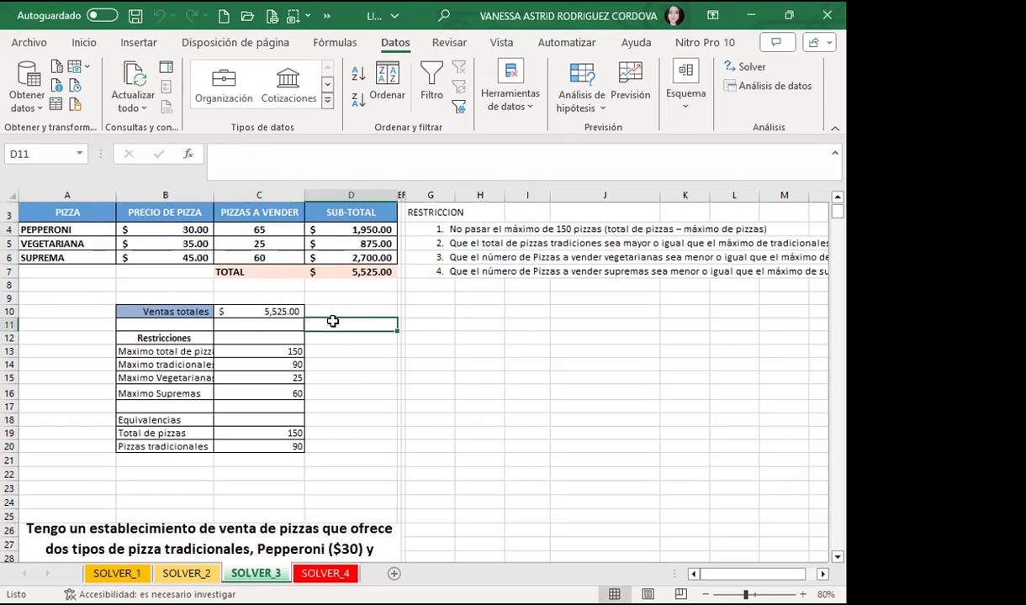
pyautogui.click(248, 459)
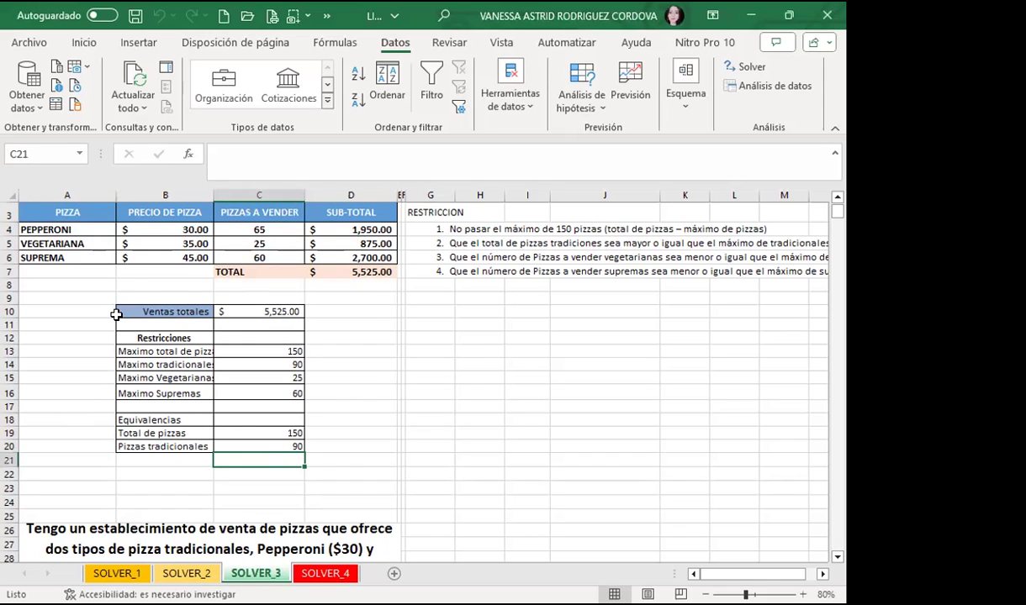
pyautogui.click(260, 311)
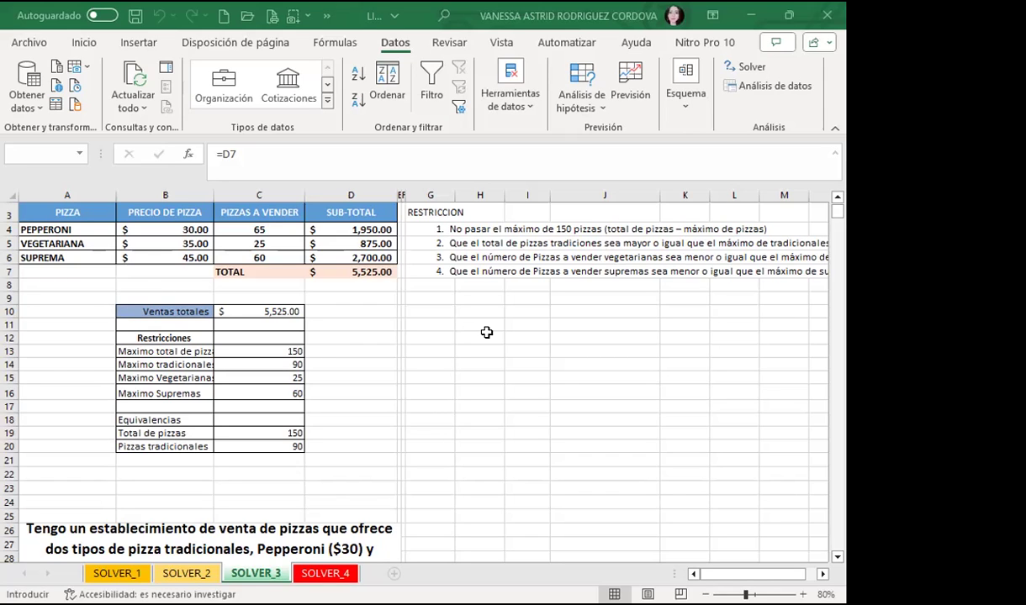
pyautogui.press('Return')
pyautogui.press('Return')
pyautogui.press('Escape')
# Go to the SOLVER_CLASE sheet and check the Jamon price per piece
pyautogui.scroll(1, 454, 362)
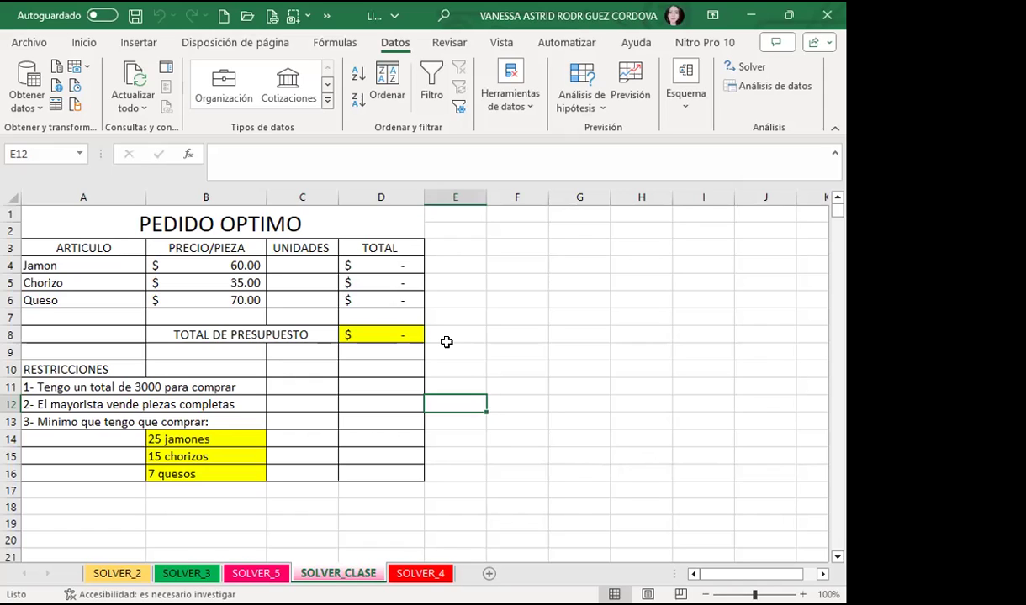
pyautogui.click(528, 364)
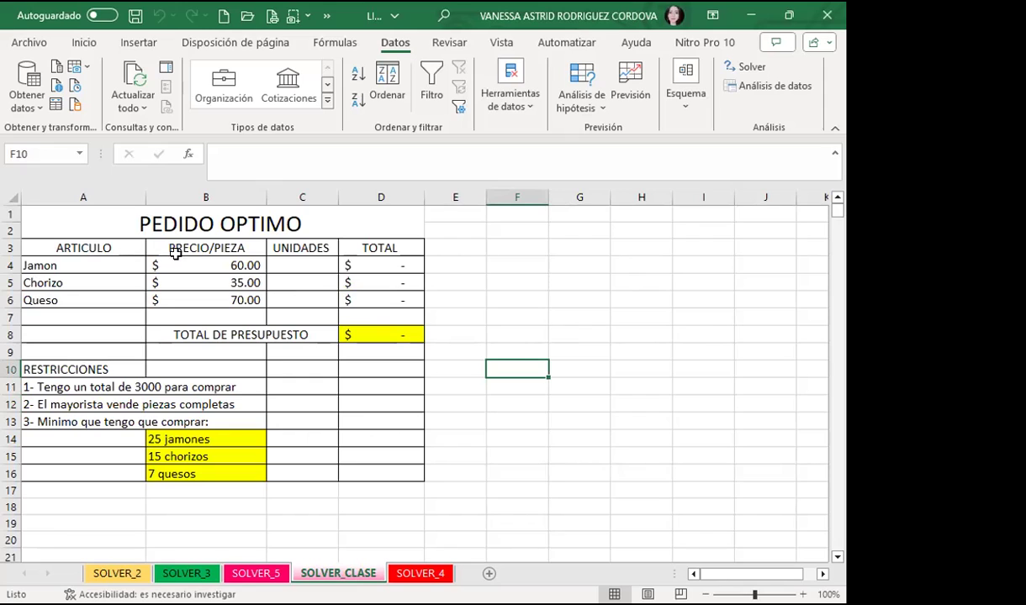
pyautogui.click(208, 264)
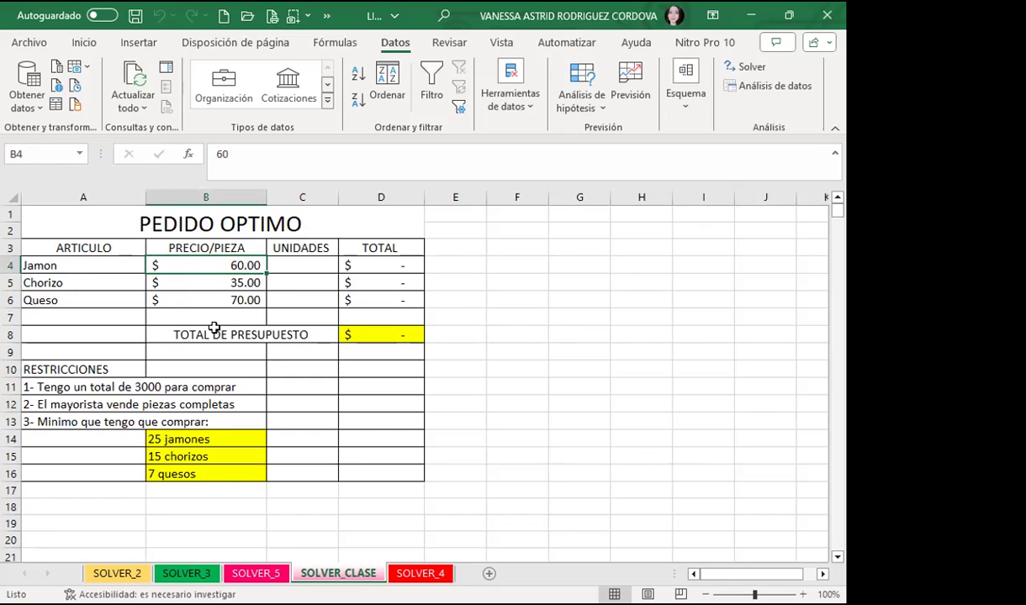
# Review the 3000 budget, minimums of 25 jamones, 15 chorizos, 7 quesos, and D8's sum formula
pyautogui.scroll(-1, 215, 328)
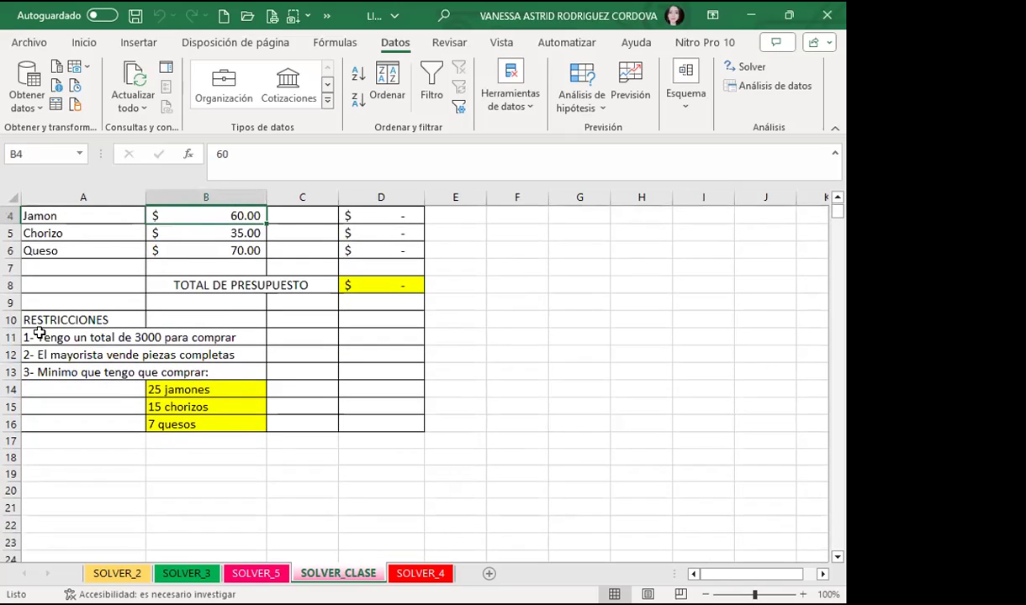
pyautogui.click(76, 340)
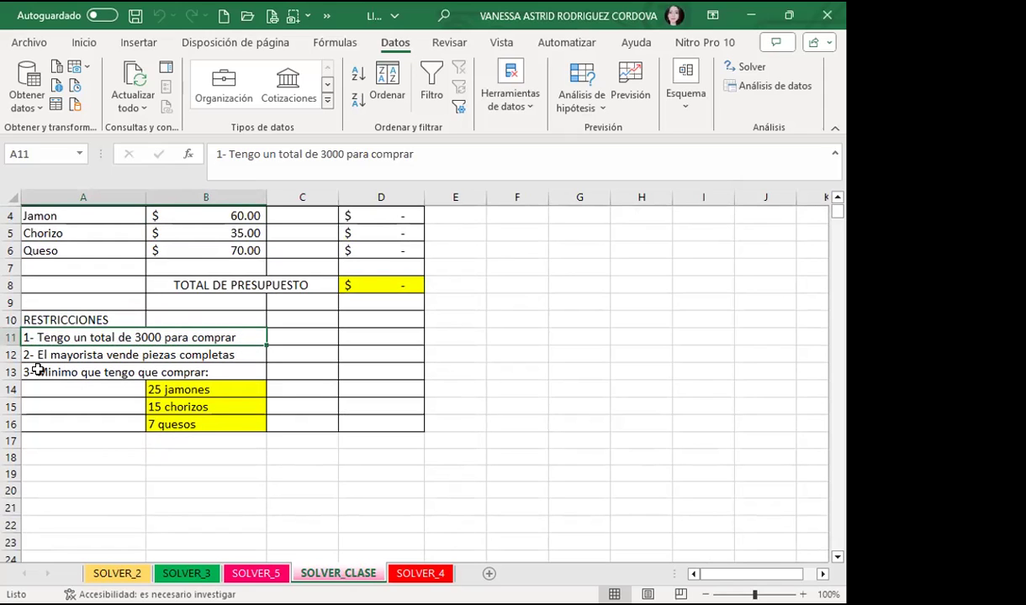
pyautogui.click(228, 391)
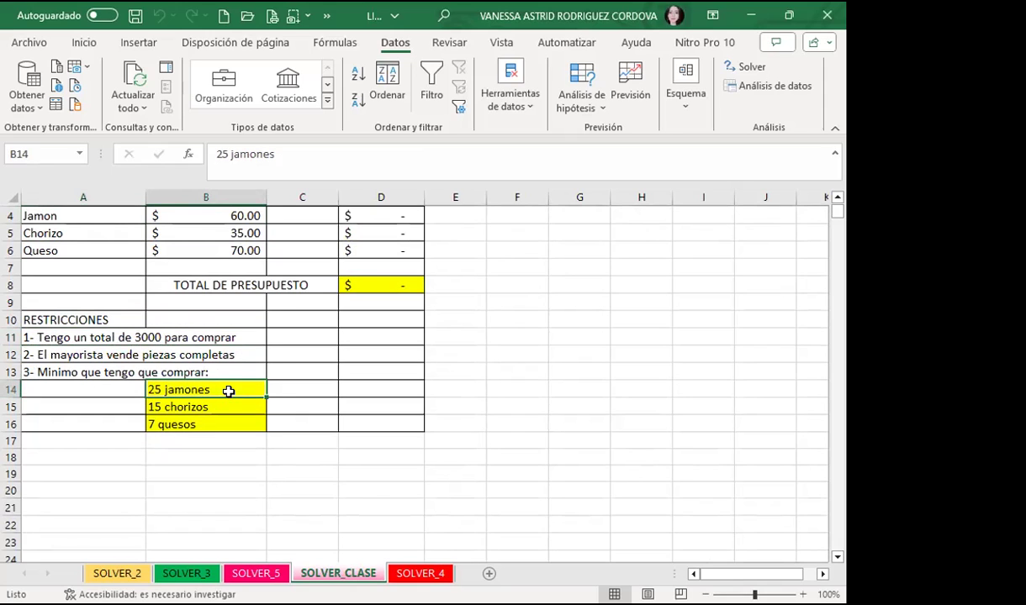
pyautogui.click(222, 407)
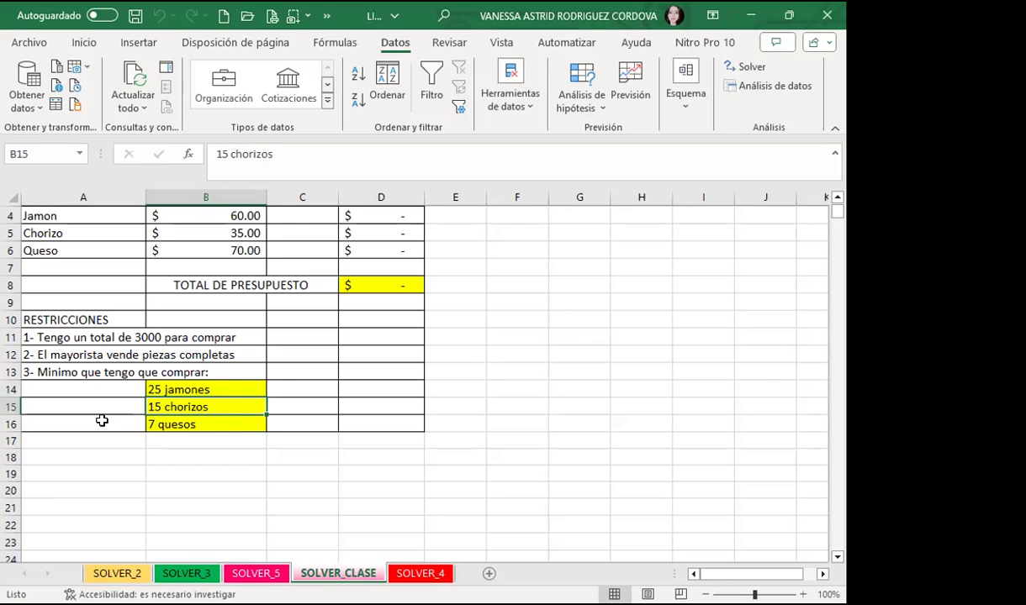
pyautogui.click(210, 425)
pyautogui.scroll(1, 259, 396)
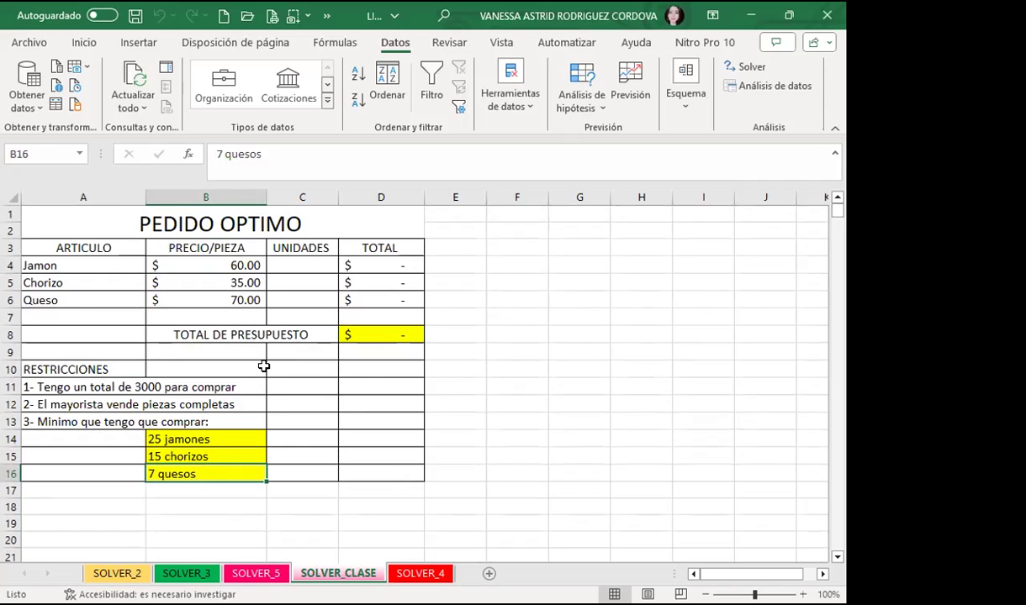
pyautogui.click(367, 338)
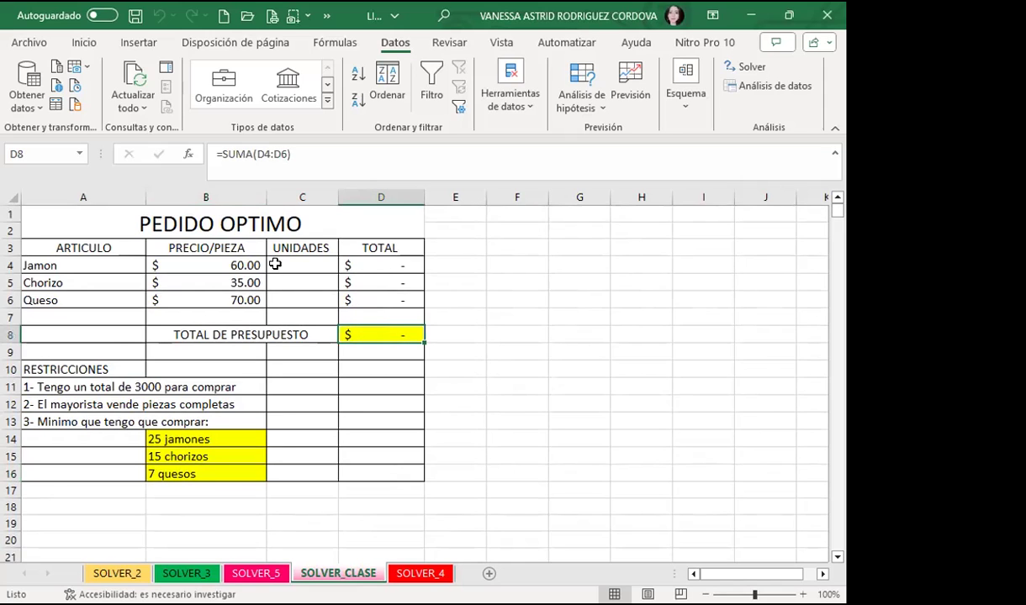
pyautogui.click(348, 262)
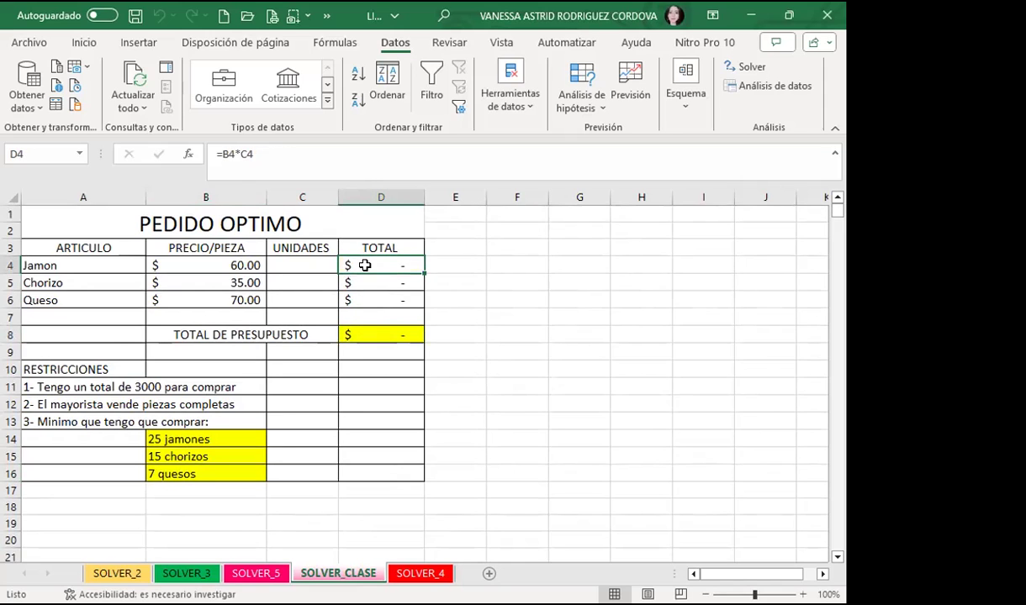
pyautogui.click(229, 157)
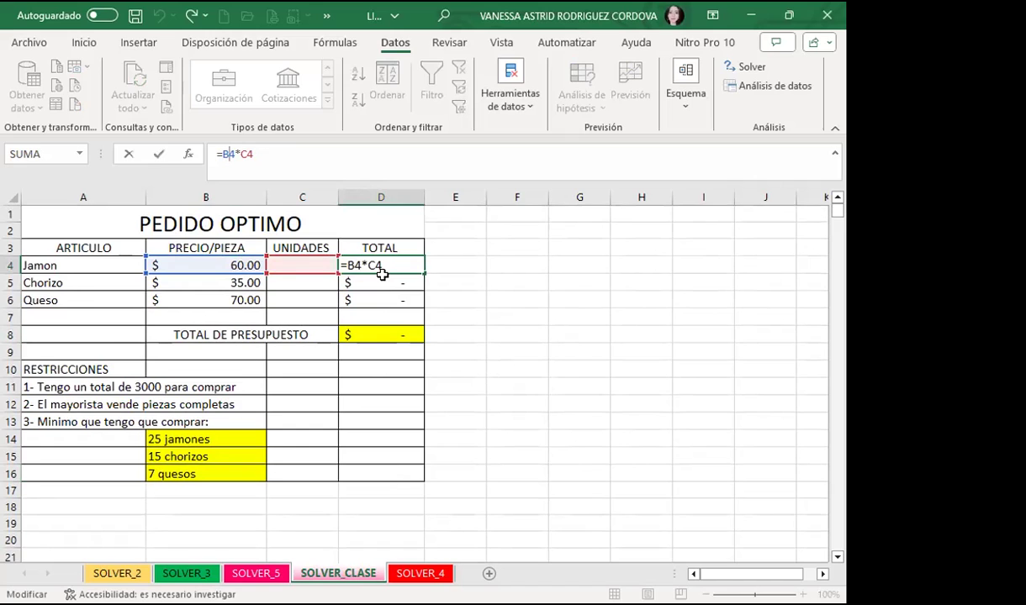
pyautogui.press('Return')
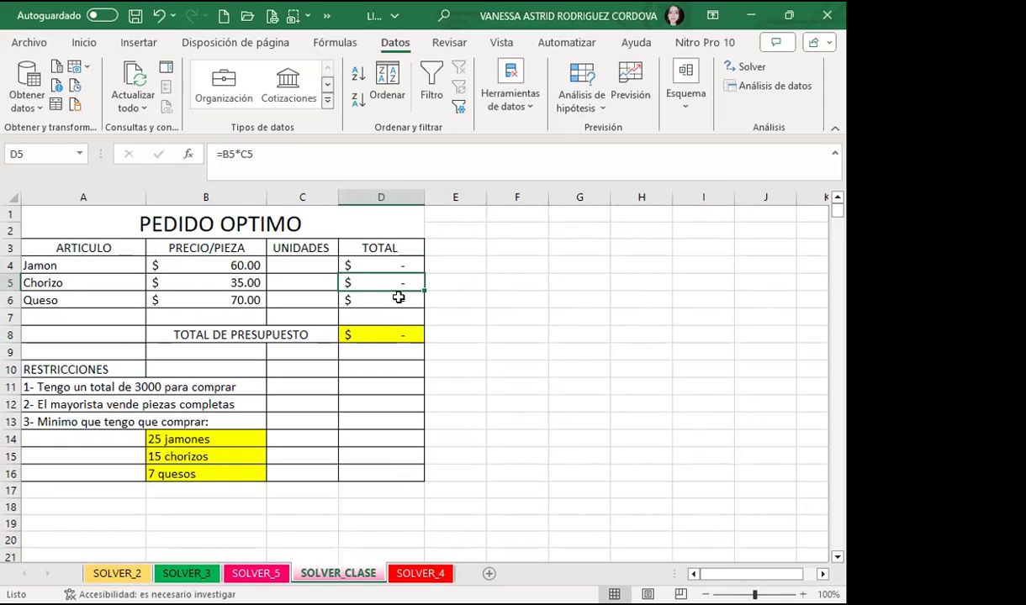
pyautogui.click(313, 266)
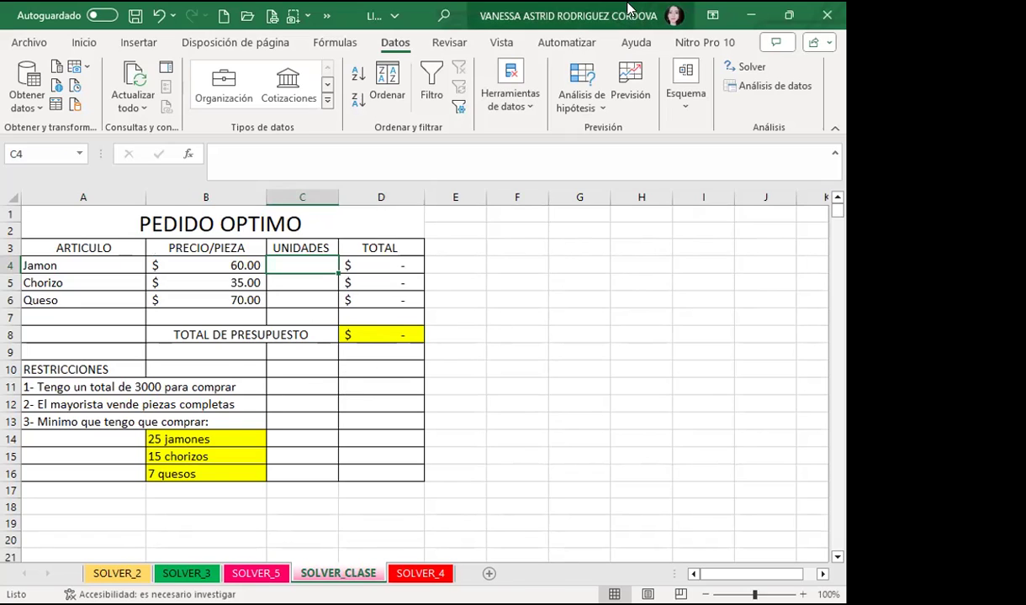
pyautogui.click(751, 71)
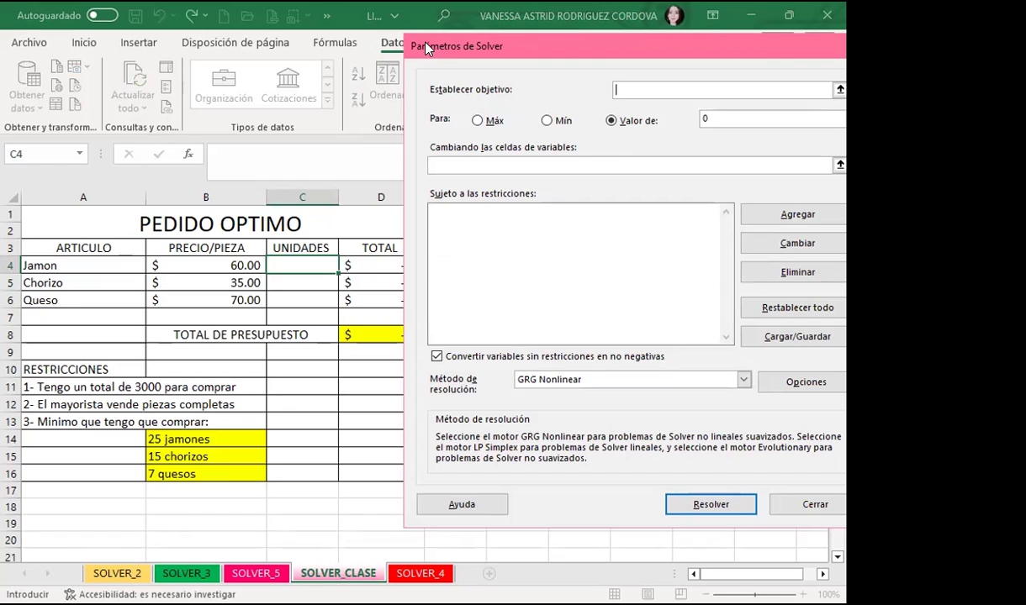
pyautogui.moveTo(426, 48)
pyautogui.mouseDown()
pyautogui.moveTo(804, 44)
pyautogui.moveTo(525, 58)
pyautogui.mouseUp()
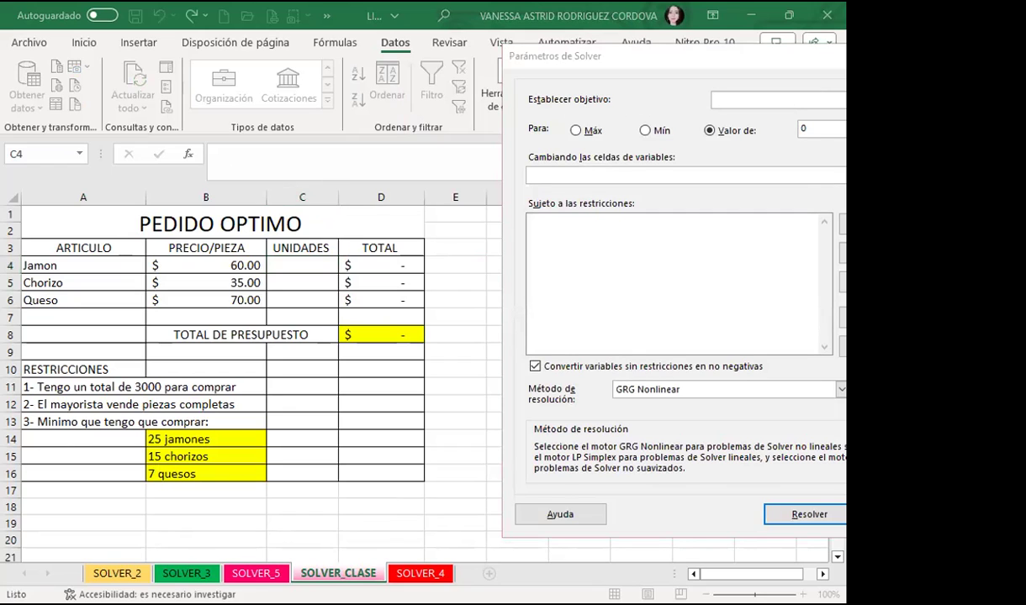
pyautogui.press('Escape')
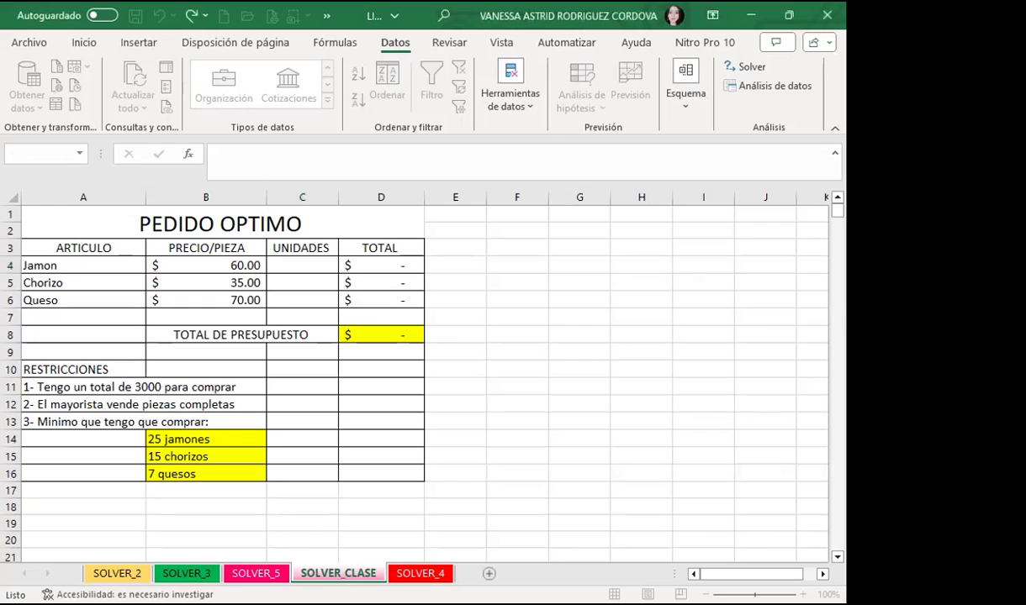
pyautogui.click(387, 334)
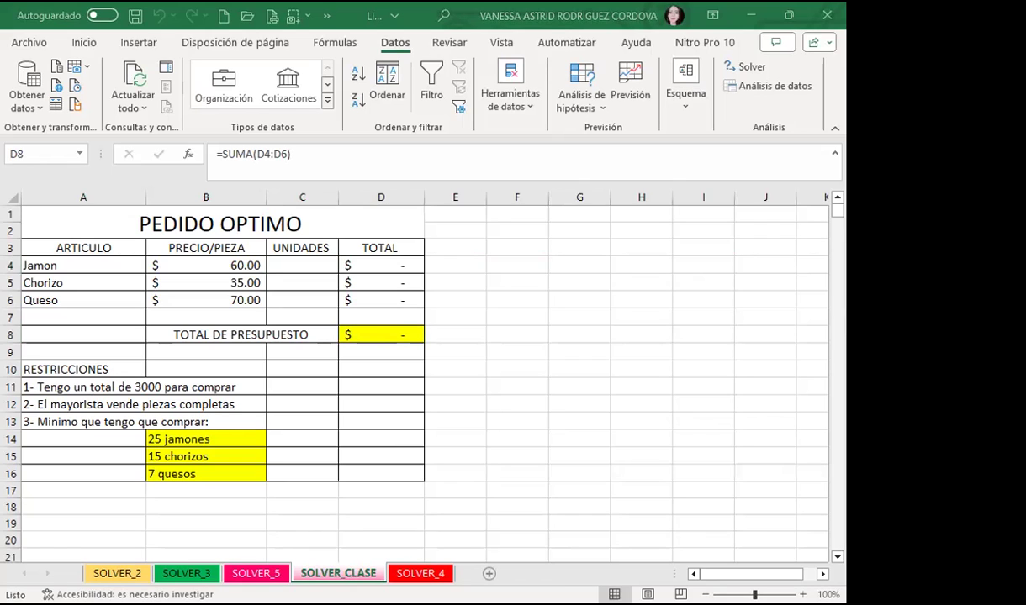
# In Solver, make $D$8 the objective with Valor de set to 3000
pyautogui.click(387, 332)
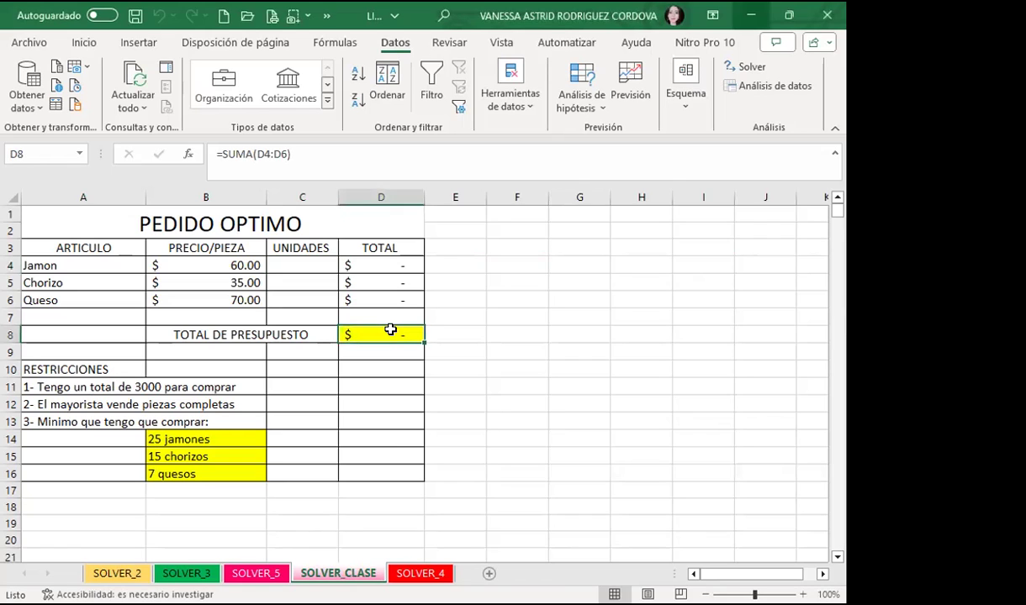
pyautogui.click(746, 76)
pyautogui.click(356, 335)
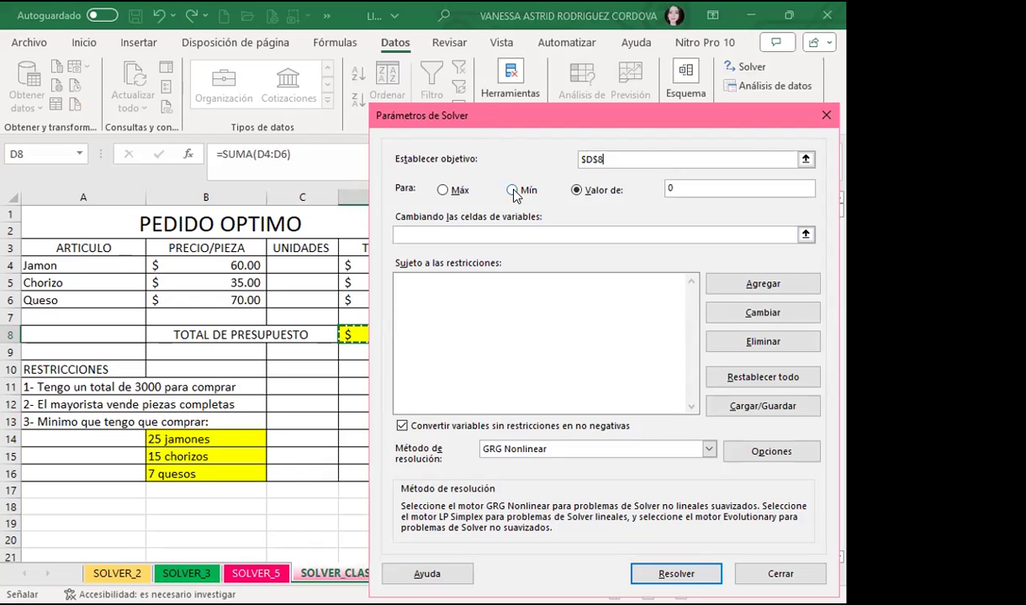
pyautogui.click(664, 187)
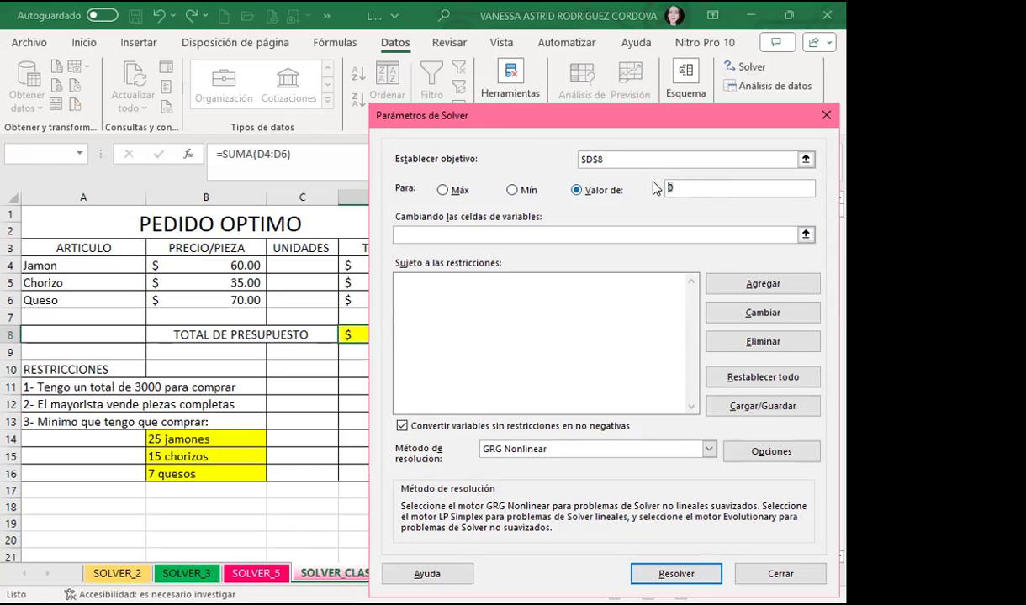
pyautogui.write('3000')
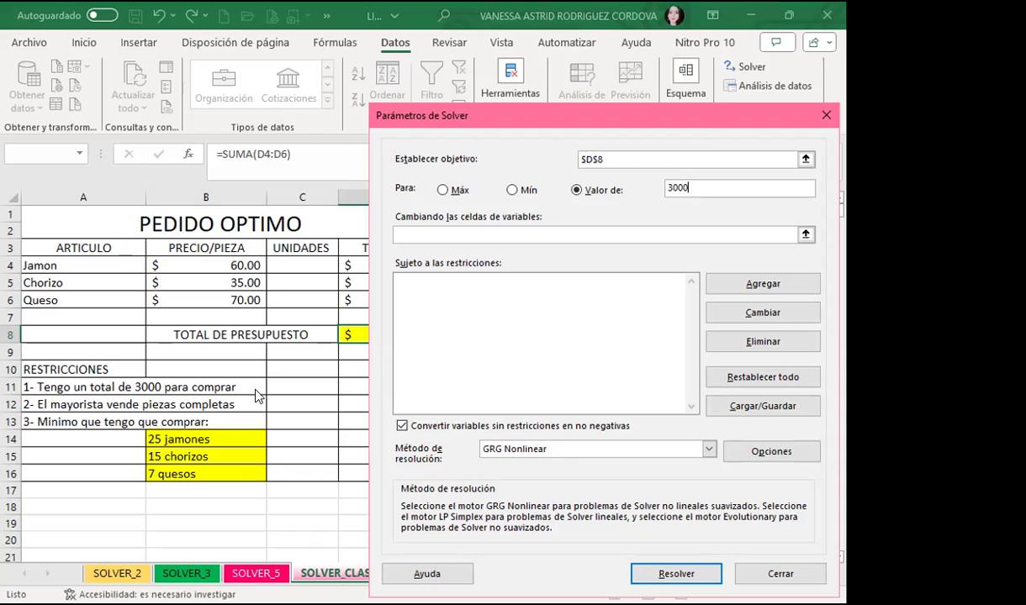
# Set $C$4:$C$6 as the variable cells Solver changes to make $D$8 equal 3000
pyautogui.click(415, 235)
pyautogui.click(286, 264)
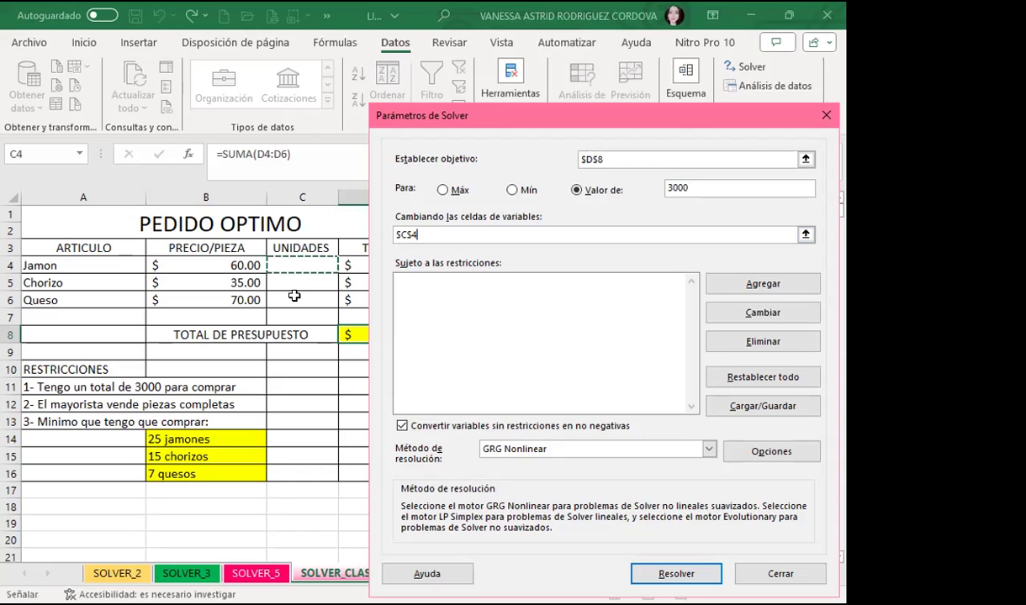
pyautogui.keyDown('shift'); pyautogui.click(294, 296); pyautogui.keyUp('shift')
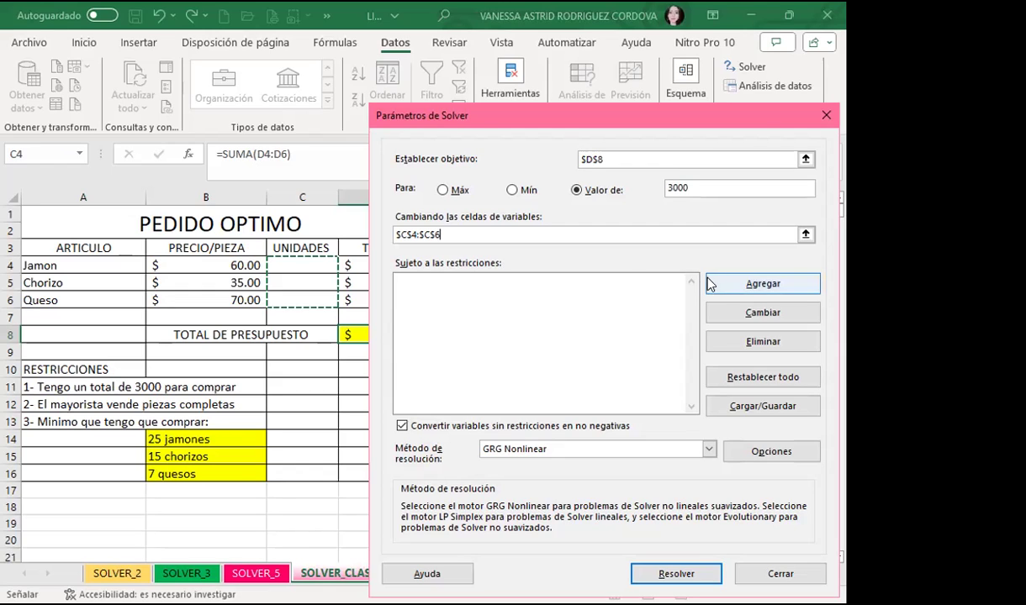
pyautogui.click(758, 286)
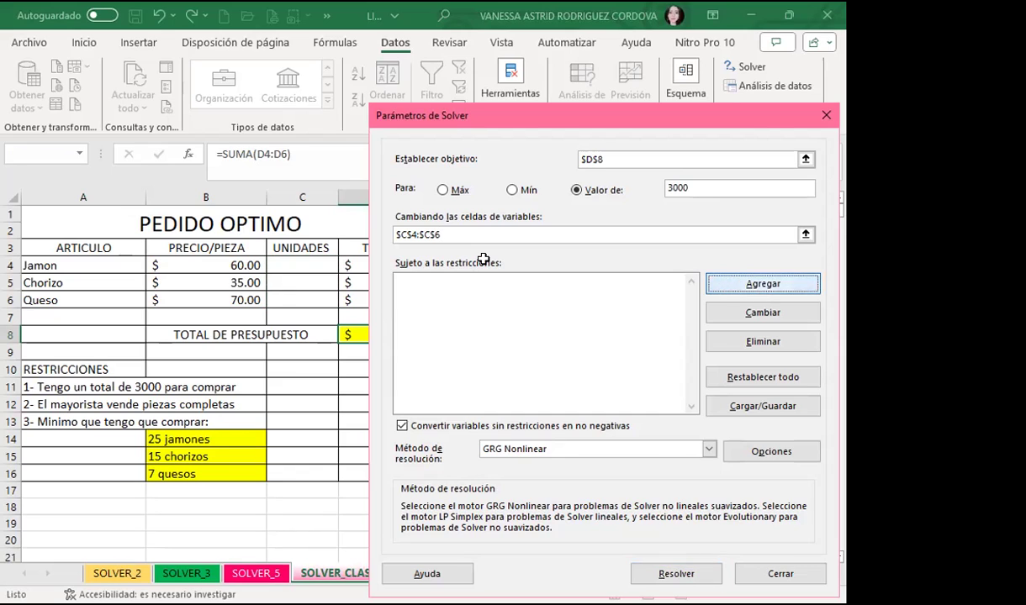
# Limit the Jamon units with the constraint $C$4 <= 25
pyautogui.moveTo(555, 306); pyautogui.dragTo(546, 206)
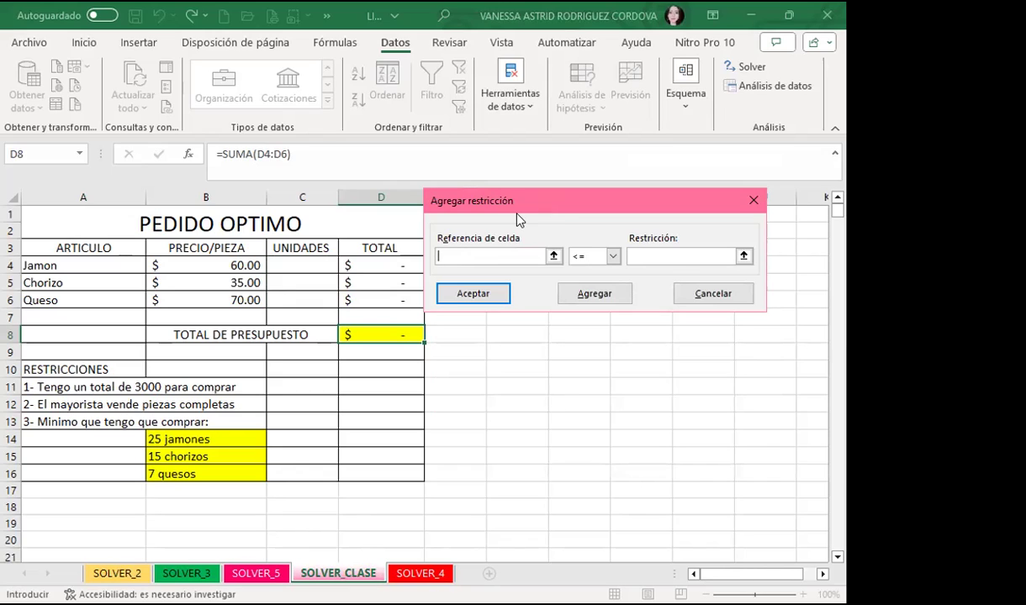
pyautogui.click(301, 267)
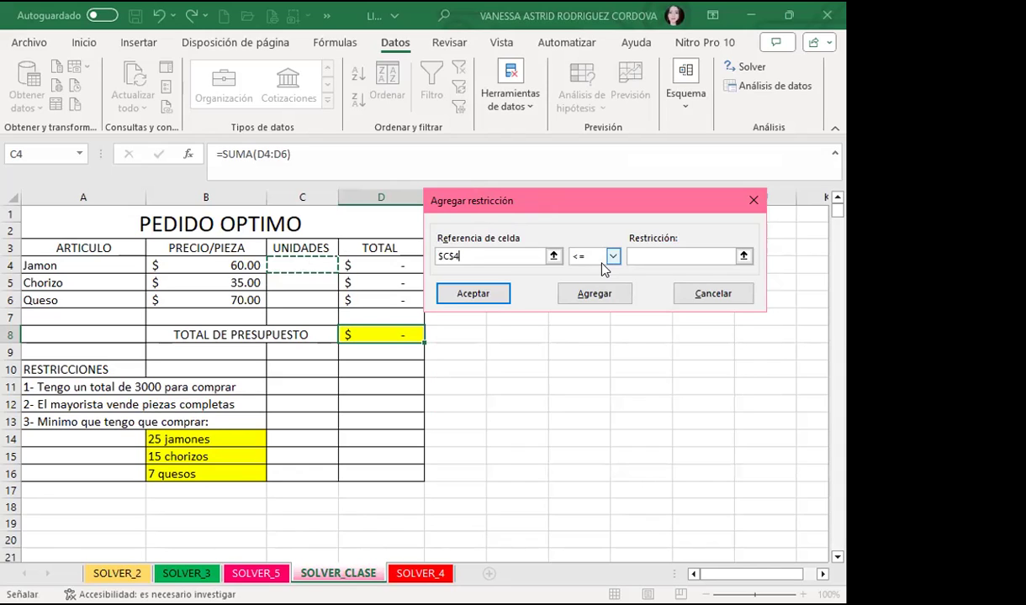
pyautogui.click(648, 256)
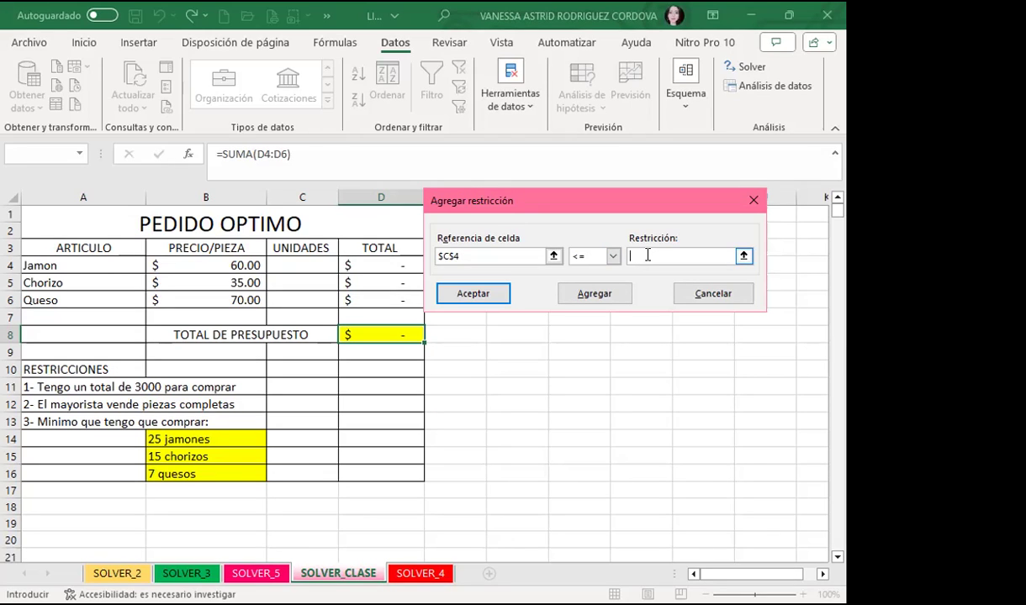
pyautogui.write('25')
pyautogui.click(594, 295)
# Limit the Chorizo units with the constraint $C$5 <= 15
pyautogui.click(288, 281)
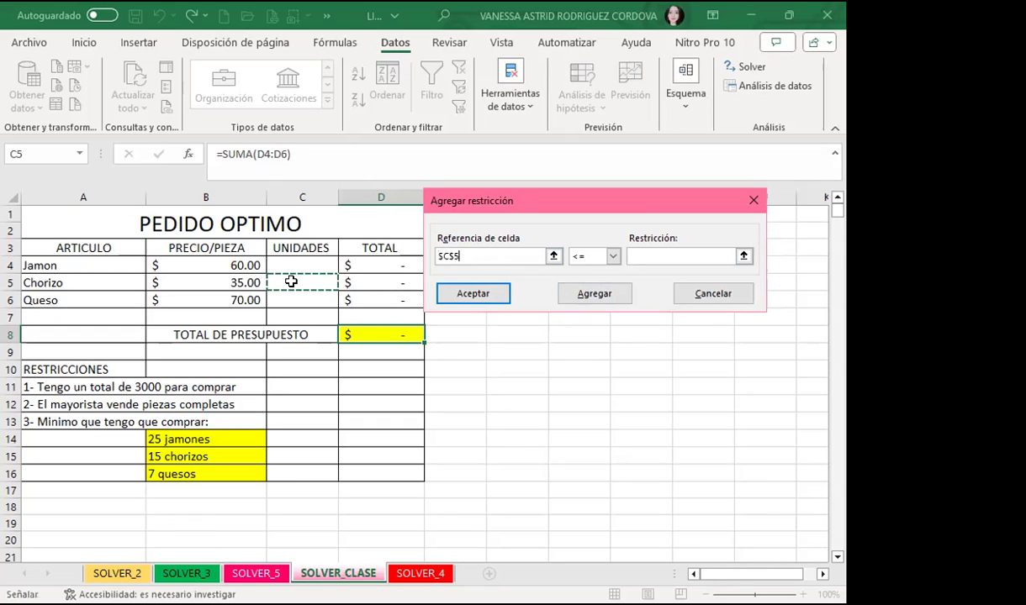
pyautogui.click(647, 256)
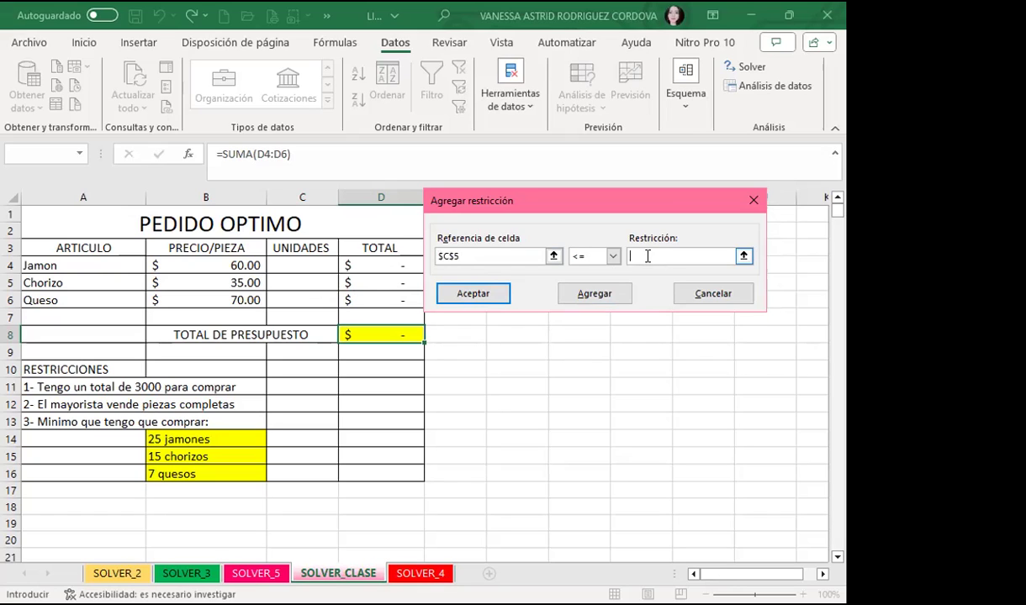
pyautogui.write('15')
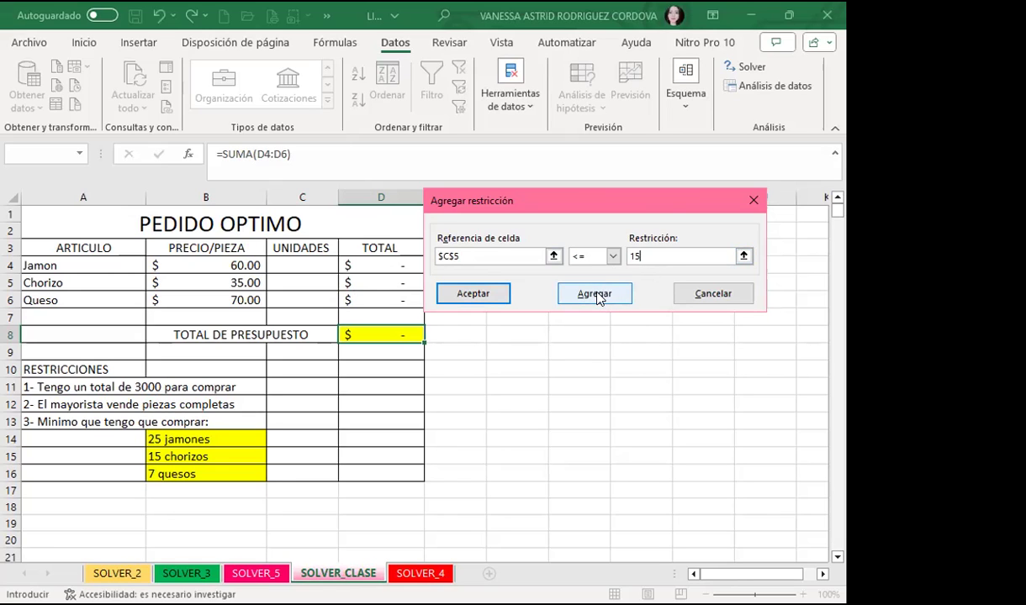
pyautogui.click(597, 296)
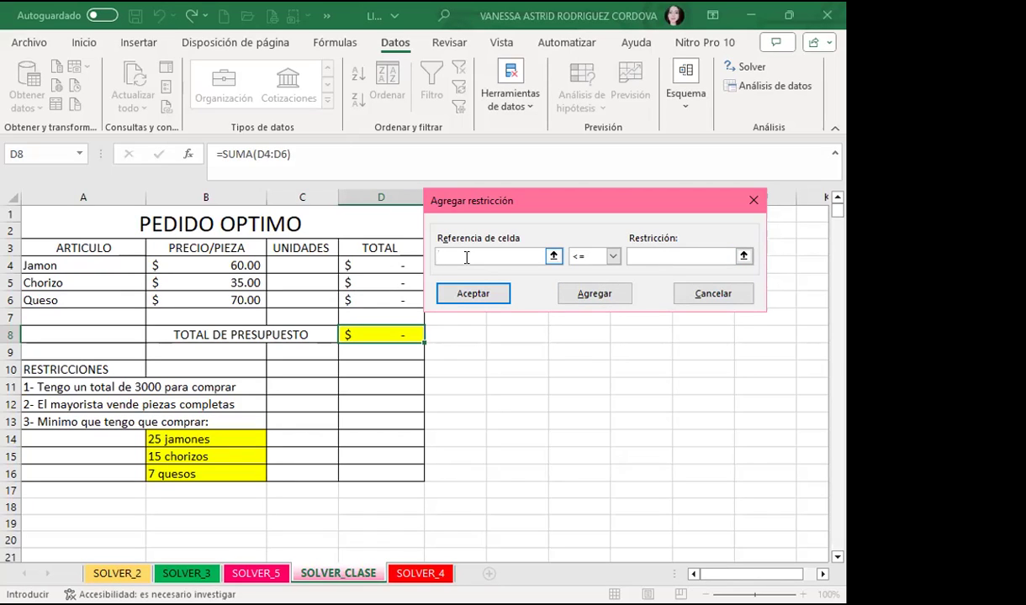
pyautogui.click(302, 316)
# Add the Solver constraint $C$7 <= 7
pyautogui.click(657, 255)
pyautogui.write('7')
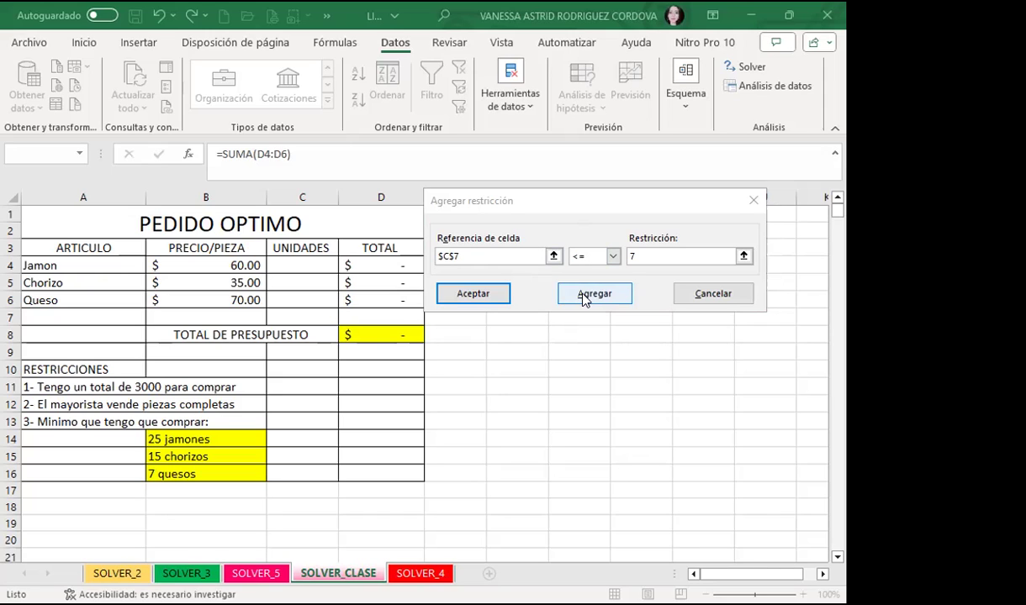
pyautogui.click(586, 296)
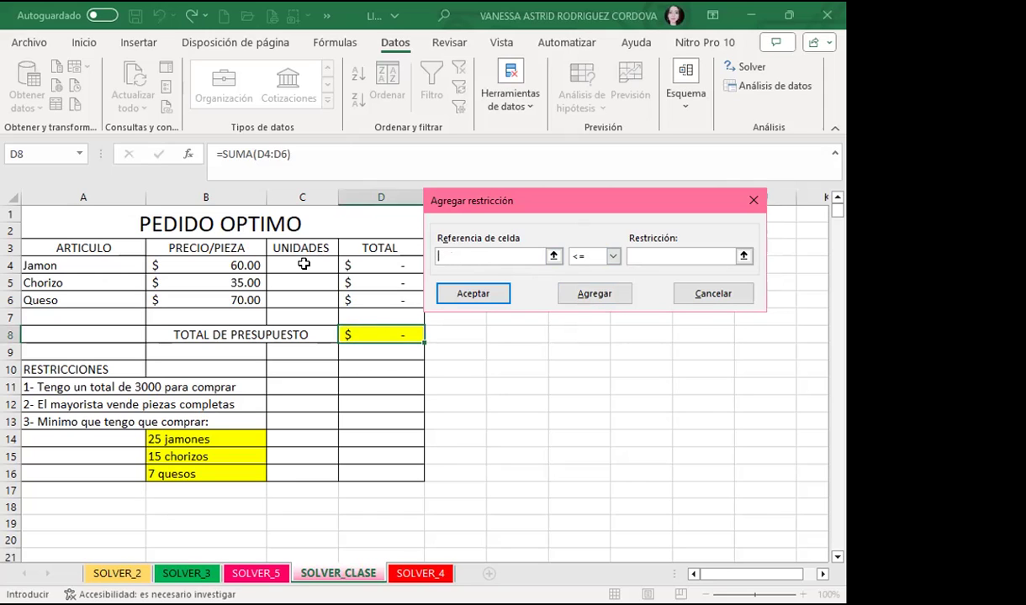
# Require $C$4:$C$6 to be integers with an int constraint and confirm it
pyautogui.click(303, 264)
pyautogui.keyDown('shift'); pyautogui.click(304, 295); pyautogui.keyUp('shift')
pyautogui.click(613, 255)
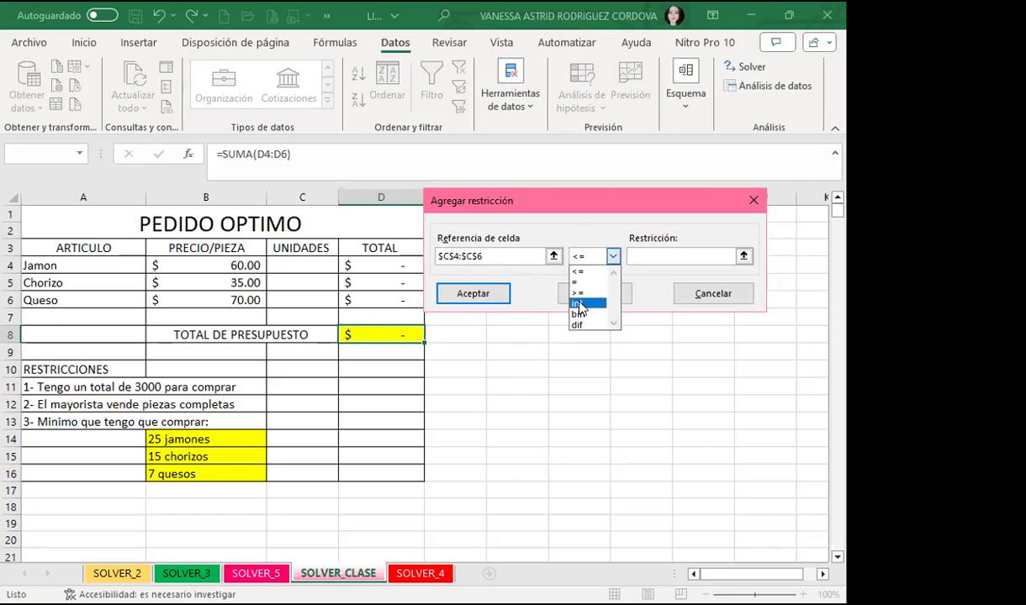
pyautogui.click(580, 305)
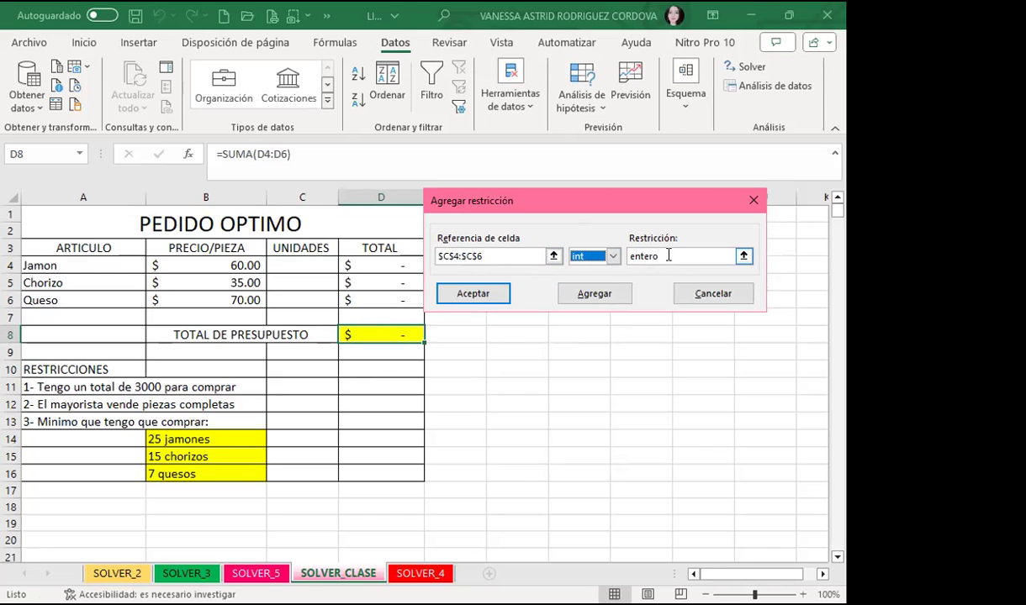
pyautogui.click(475, 303)
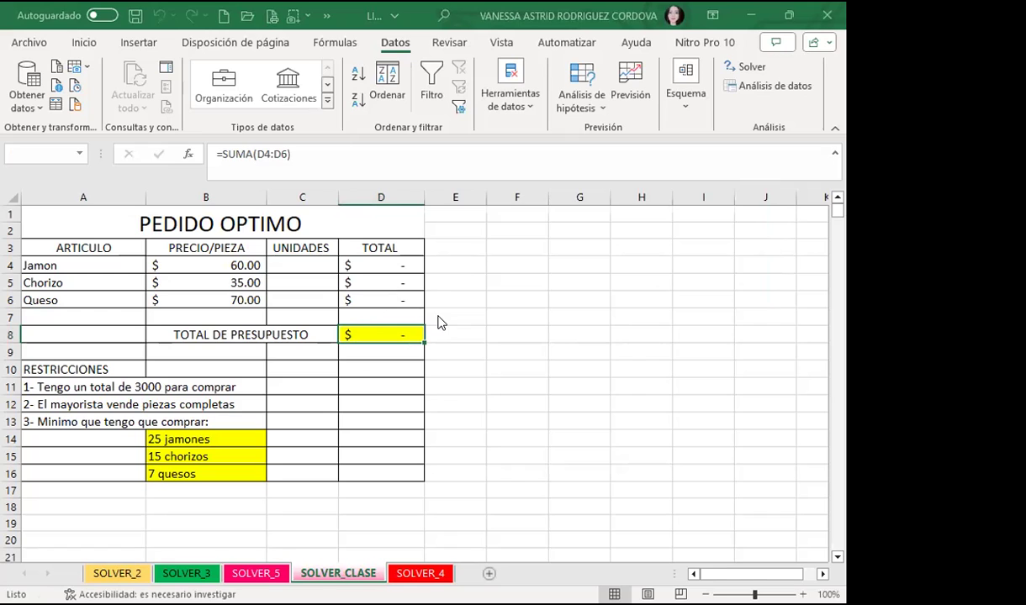
# Run Solver so units become 15, 8 and 26, totaling $3,000.00
pyautogui.click(732, 72)
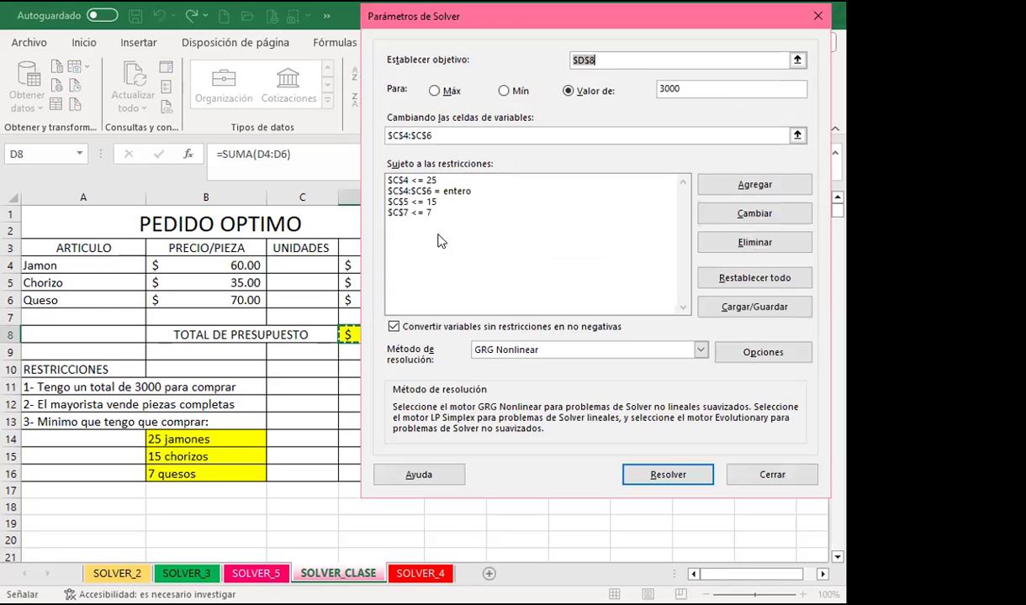
pyautogui.click(666, 476)
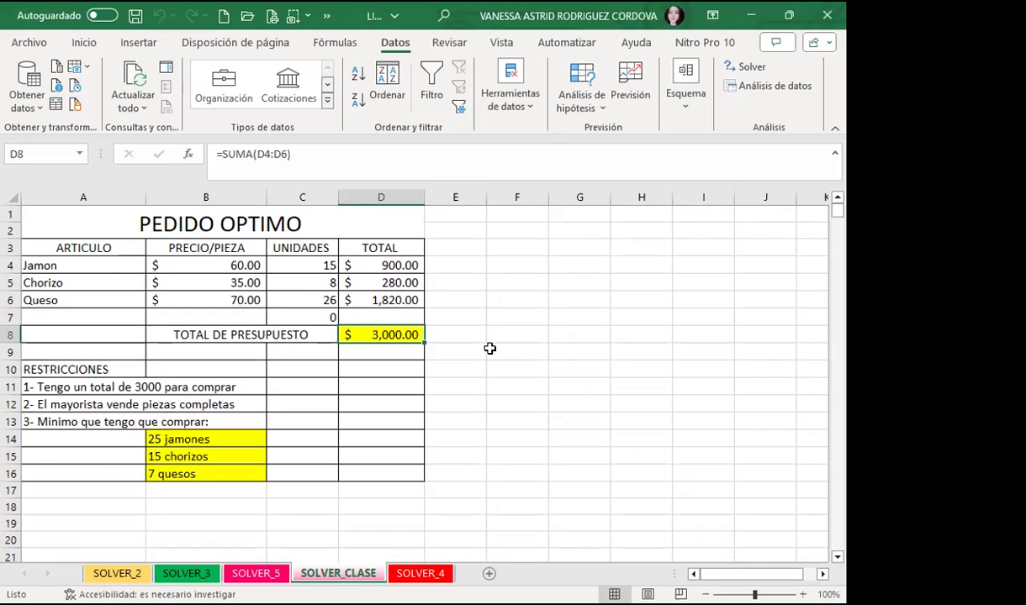
pyautogui.click(744, 66)
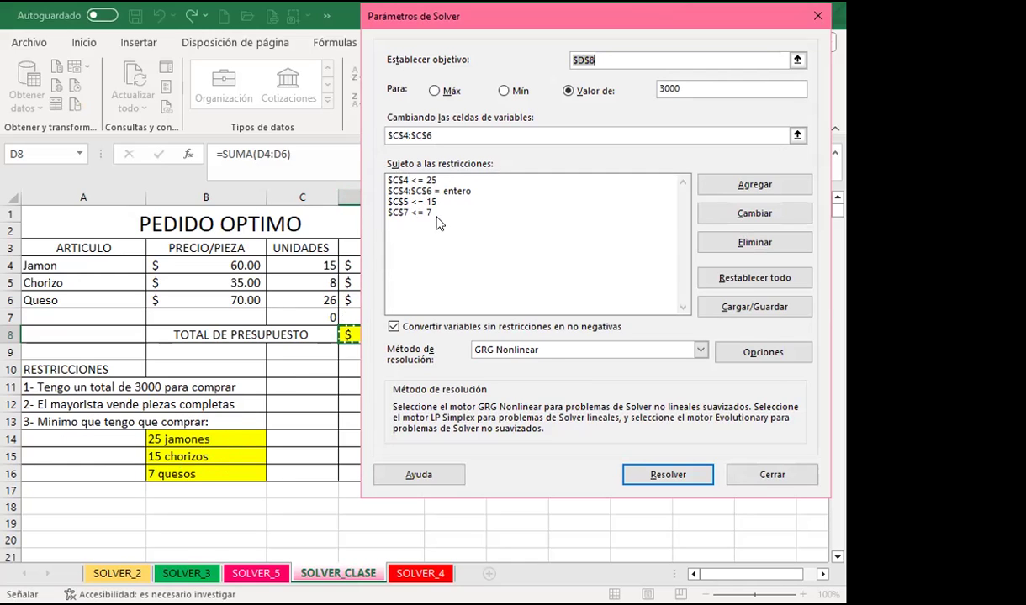
pyautogui.click(817, 15)
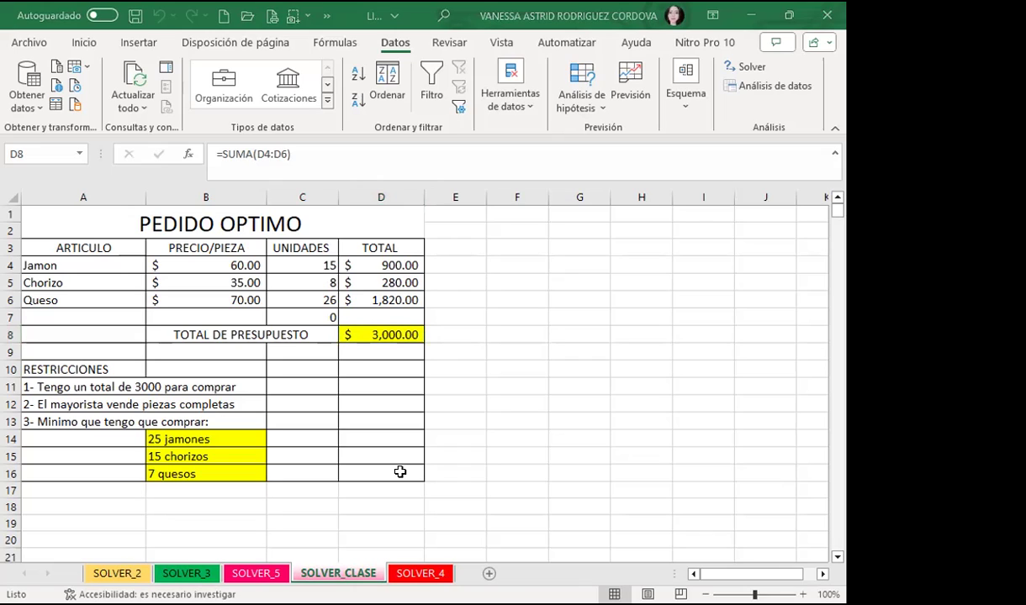
pyautogui.click(391, 334)
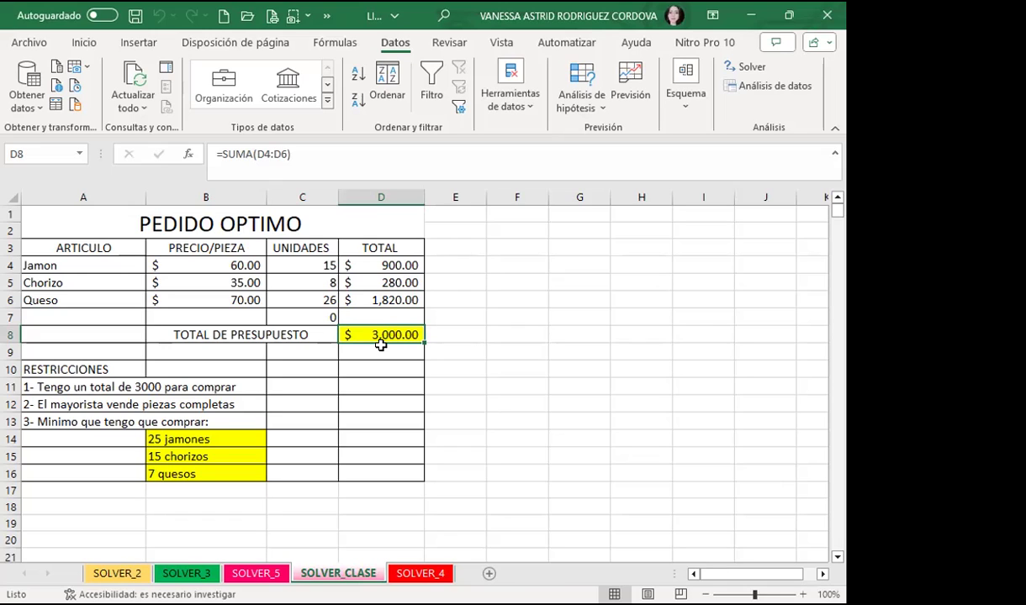
pyautogui.click(299, 300)
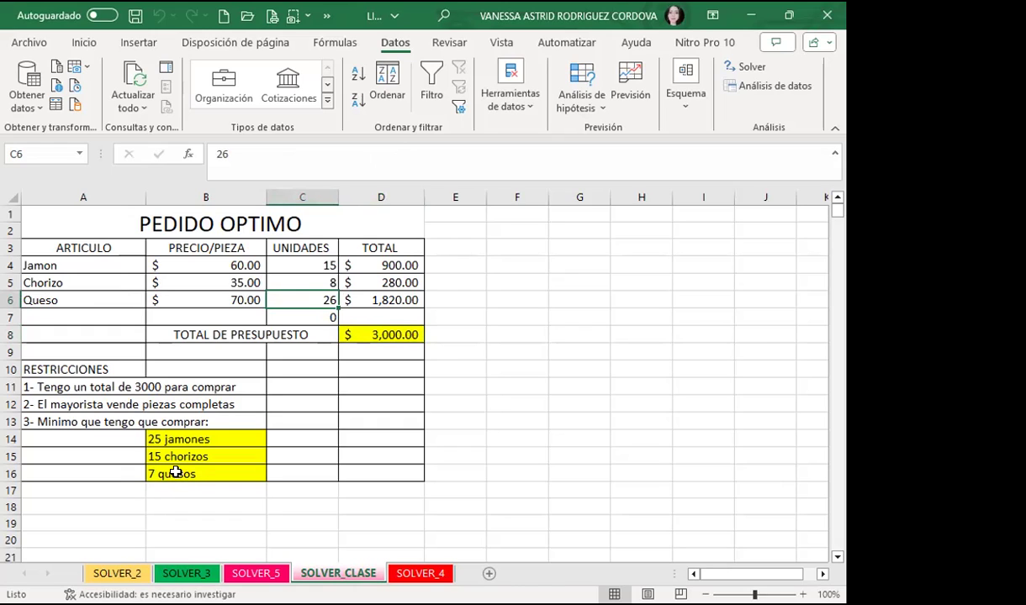
pyautogui.click(743, 67)
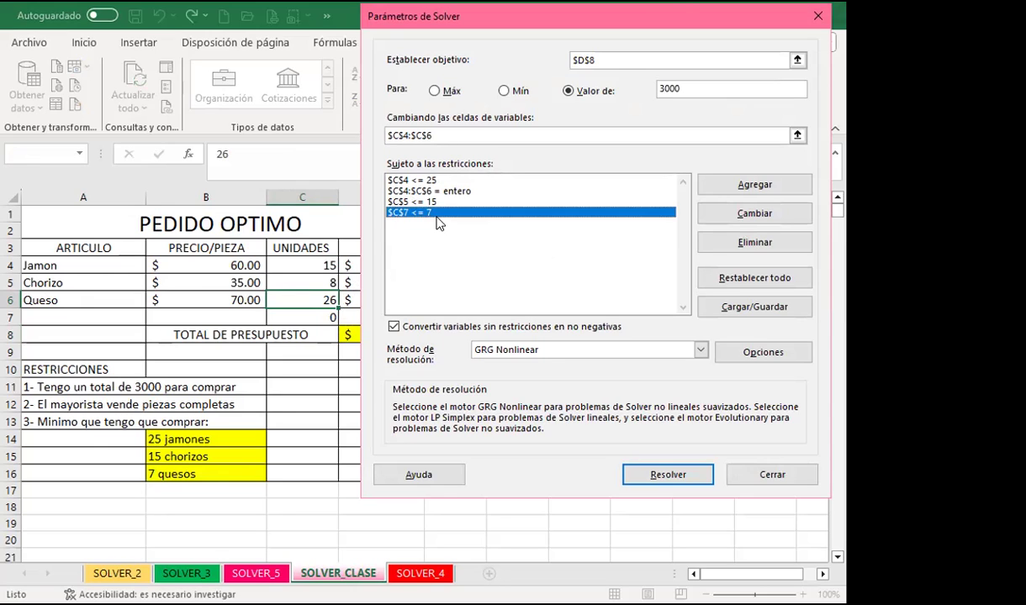
pyautogui.click(733, 473)
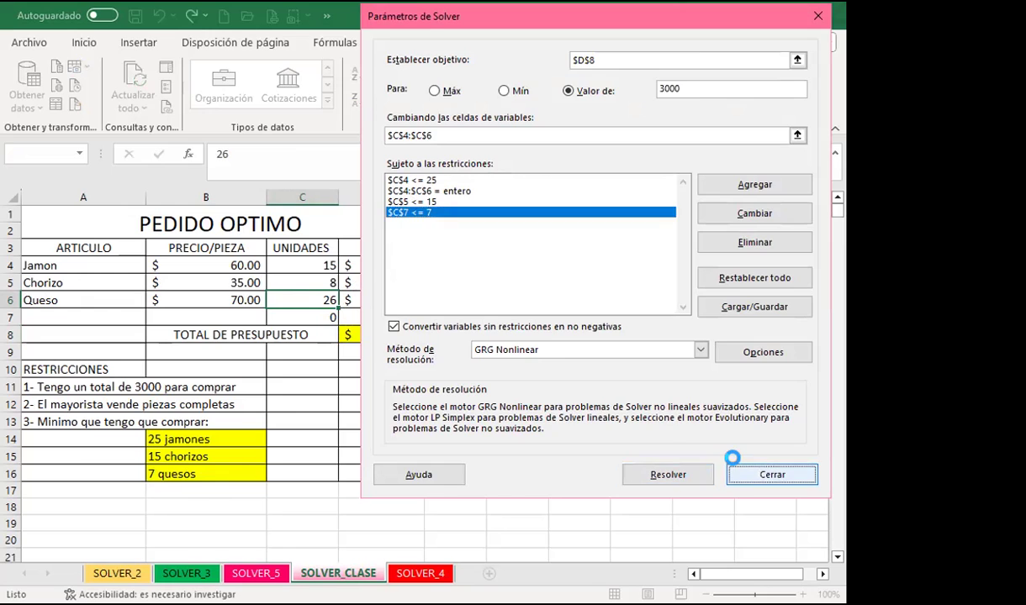
pyautogui.click(389, 330)
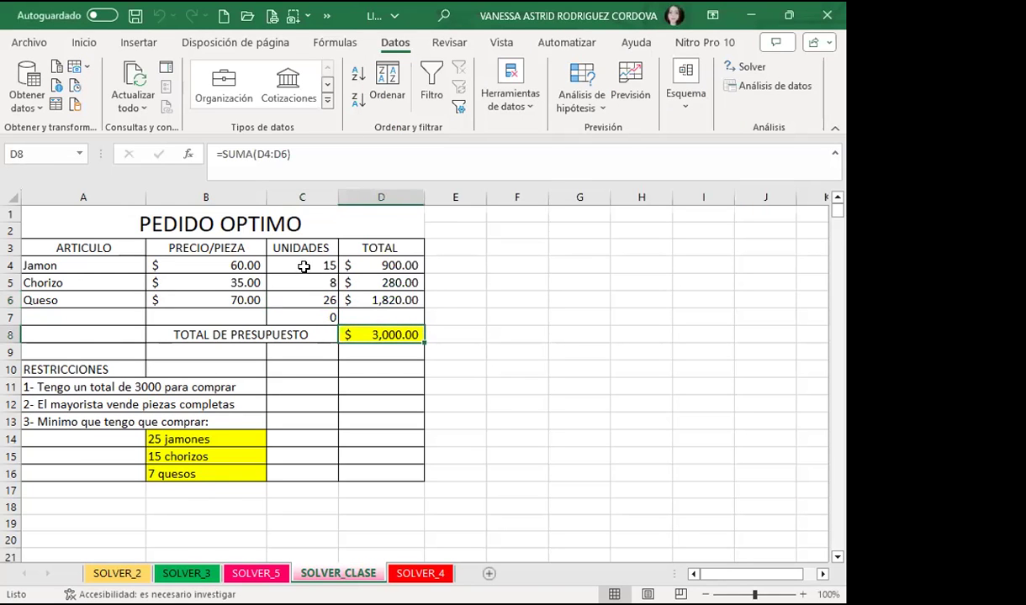